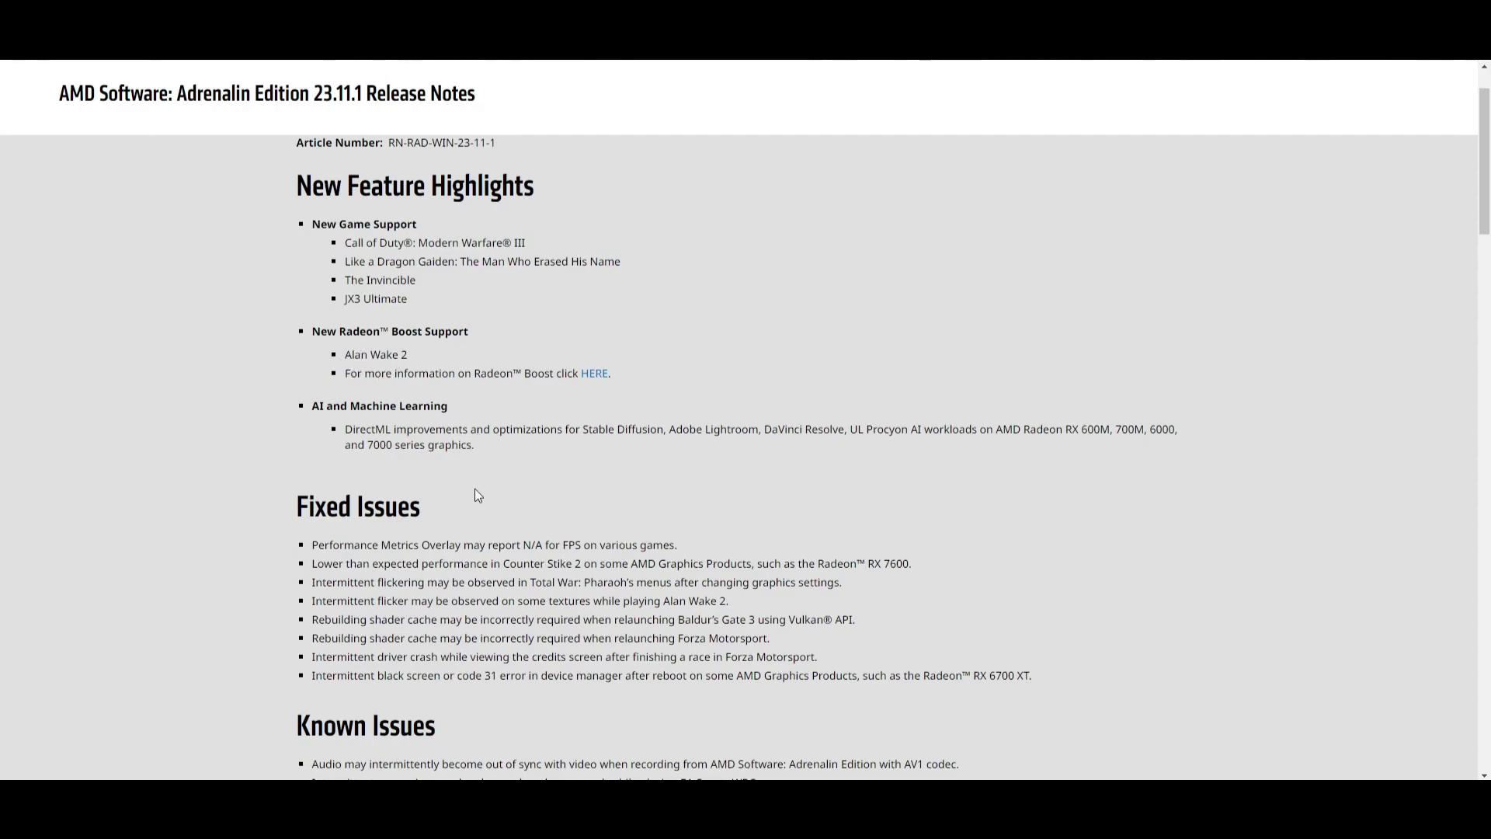
Scroll the Adrenalin 23.11.1 release notes down to Package Contents and the Windows 10/11 download links
scroll(476, 495, down, 2)
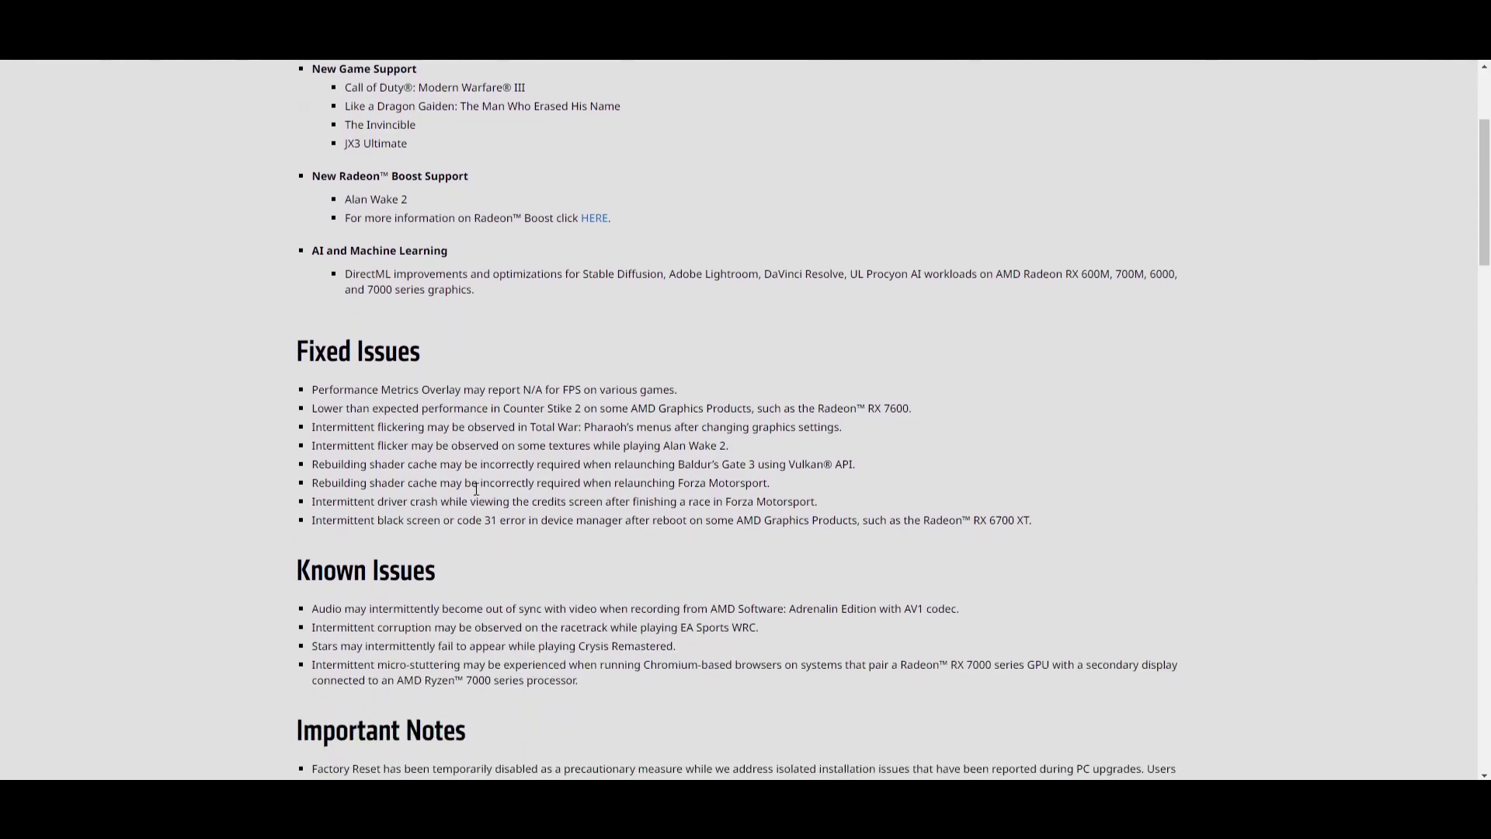
scroll(476, 490, down, 5)
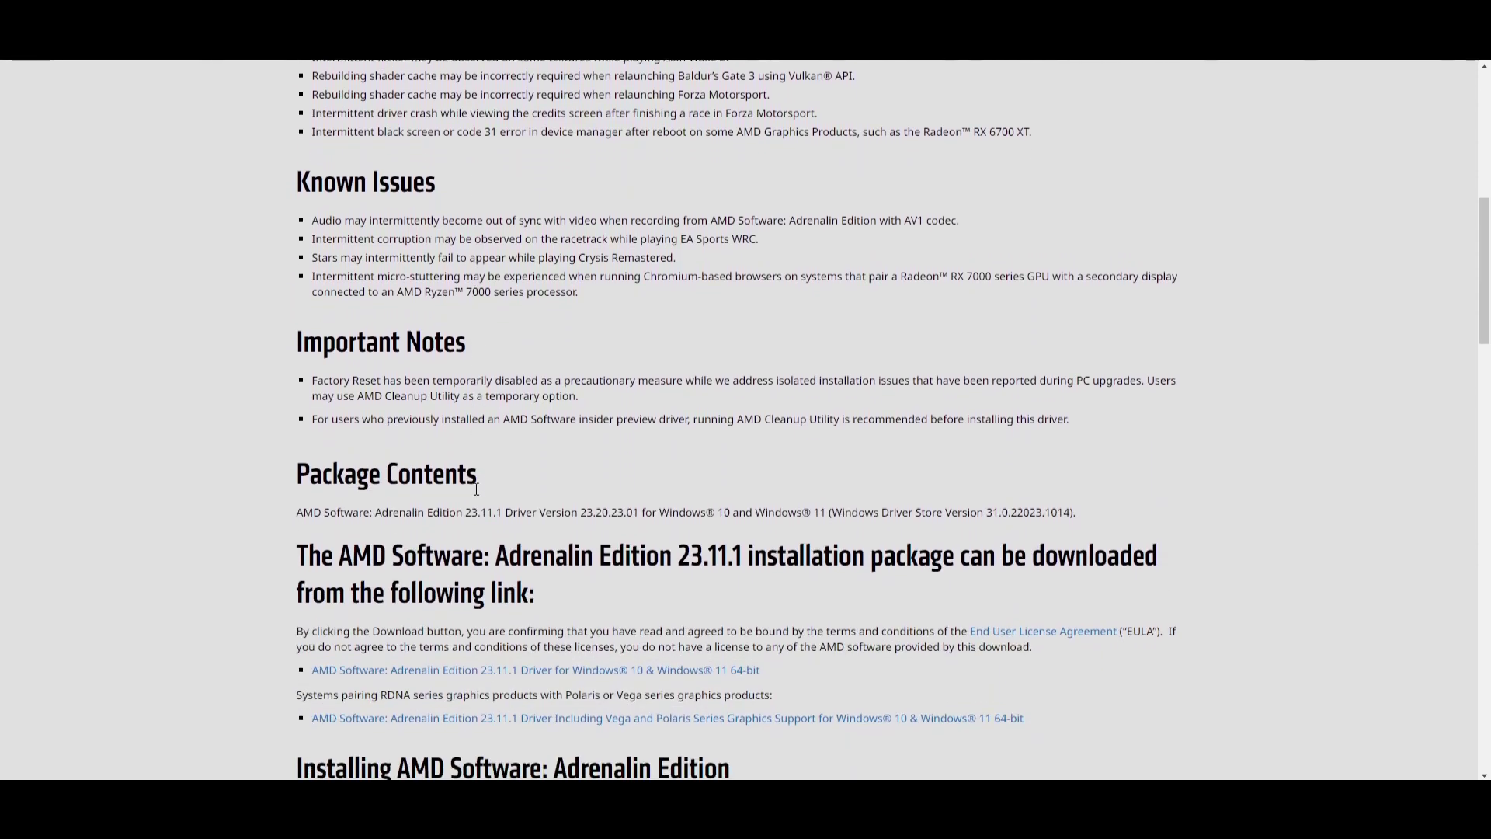
scroll(476, 489, down, 5)
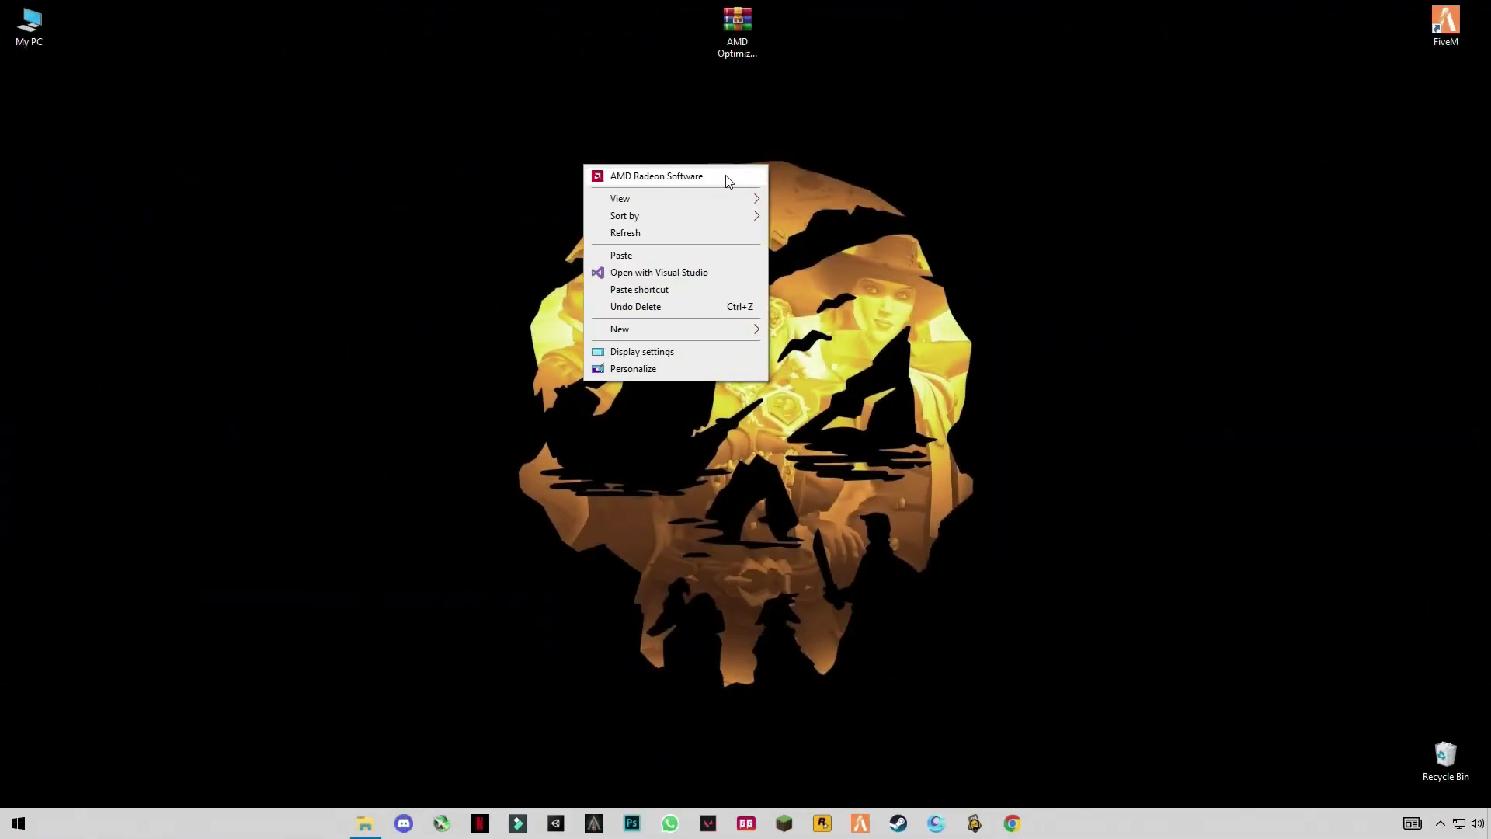
Launch AMD Radeon Software maximized and expand the Advanced section of its Graphics settings
click(727, 172)
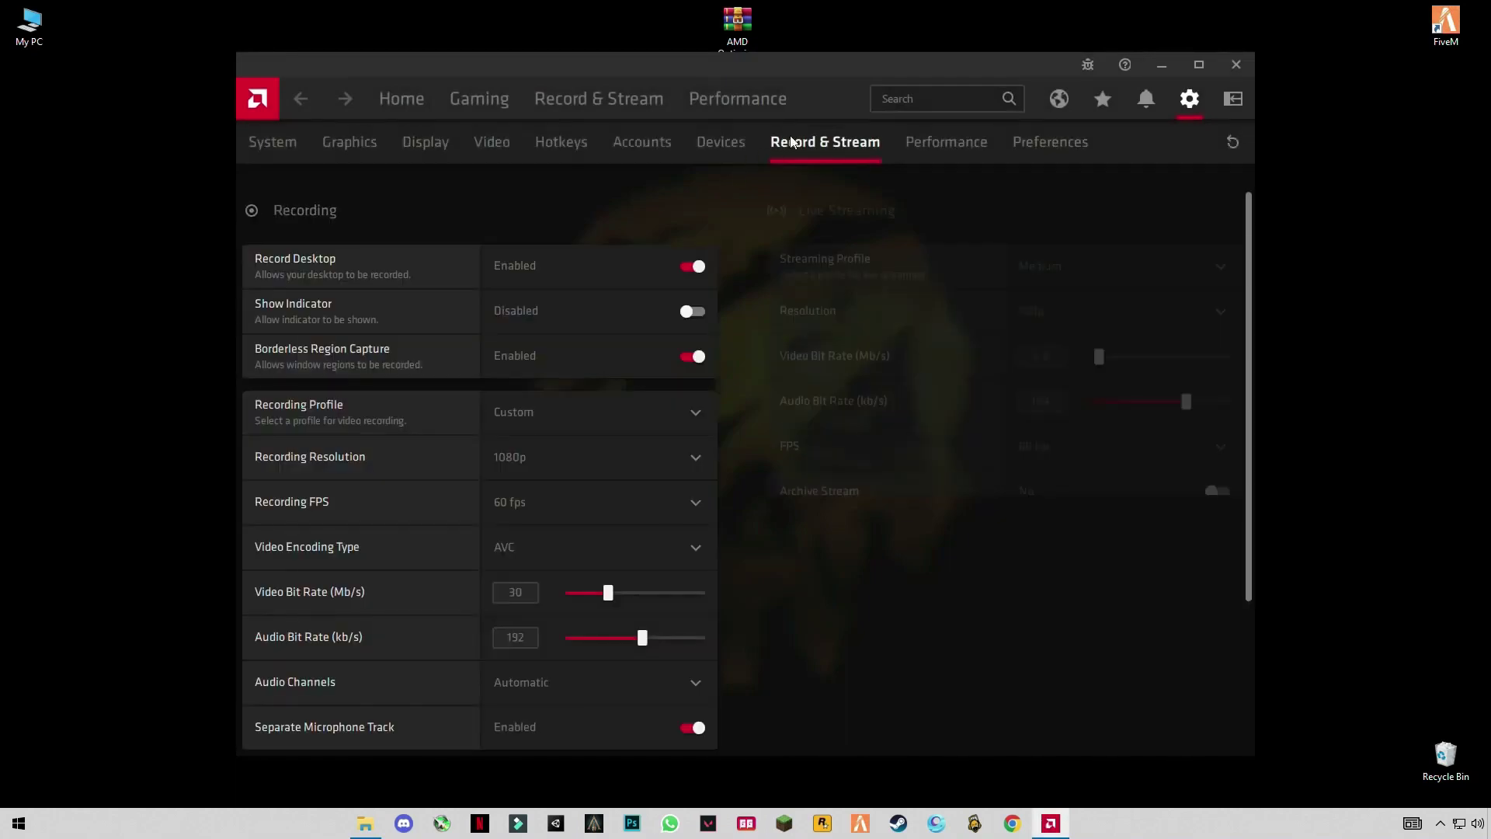
click(1195, 70)
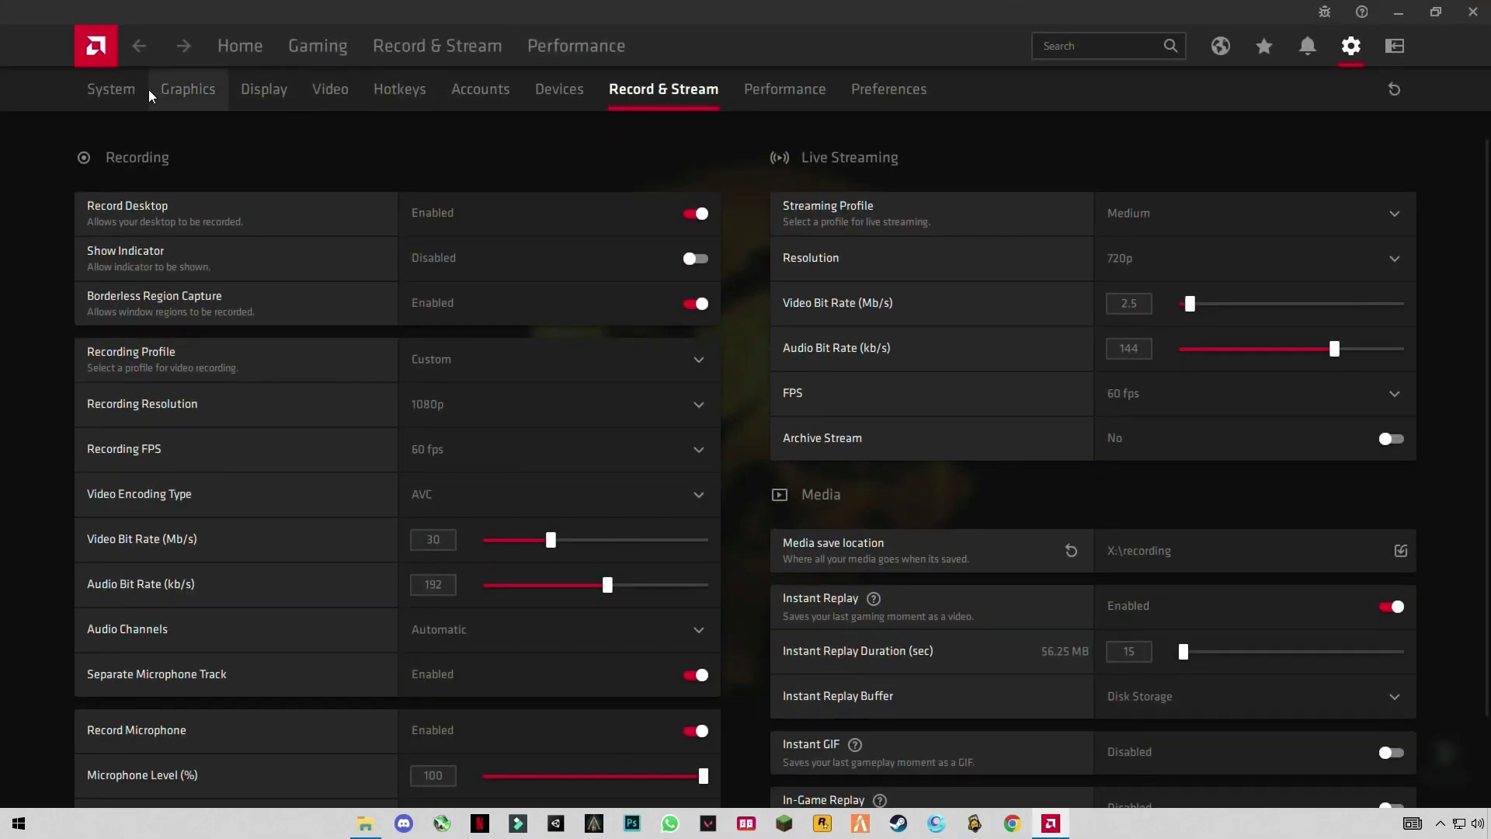
click(220, 89)
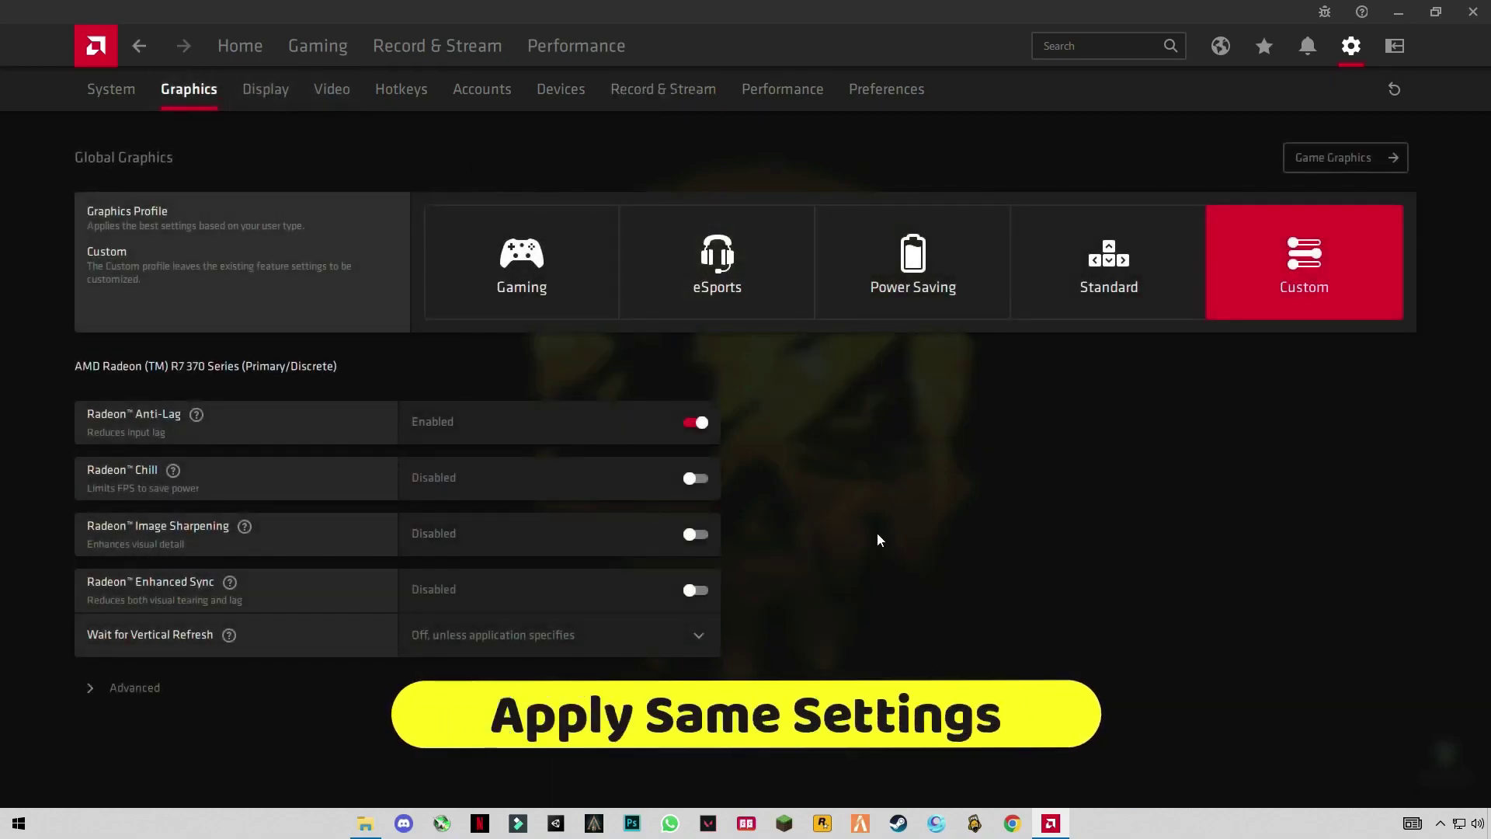
click(140, 692)
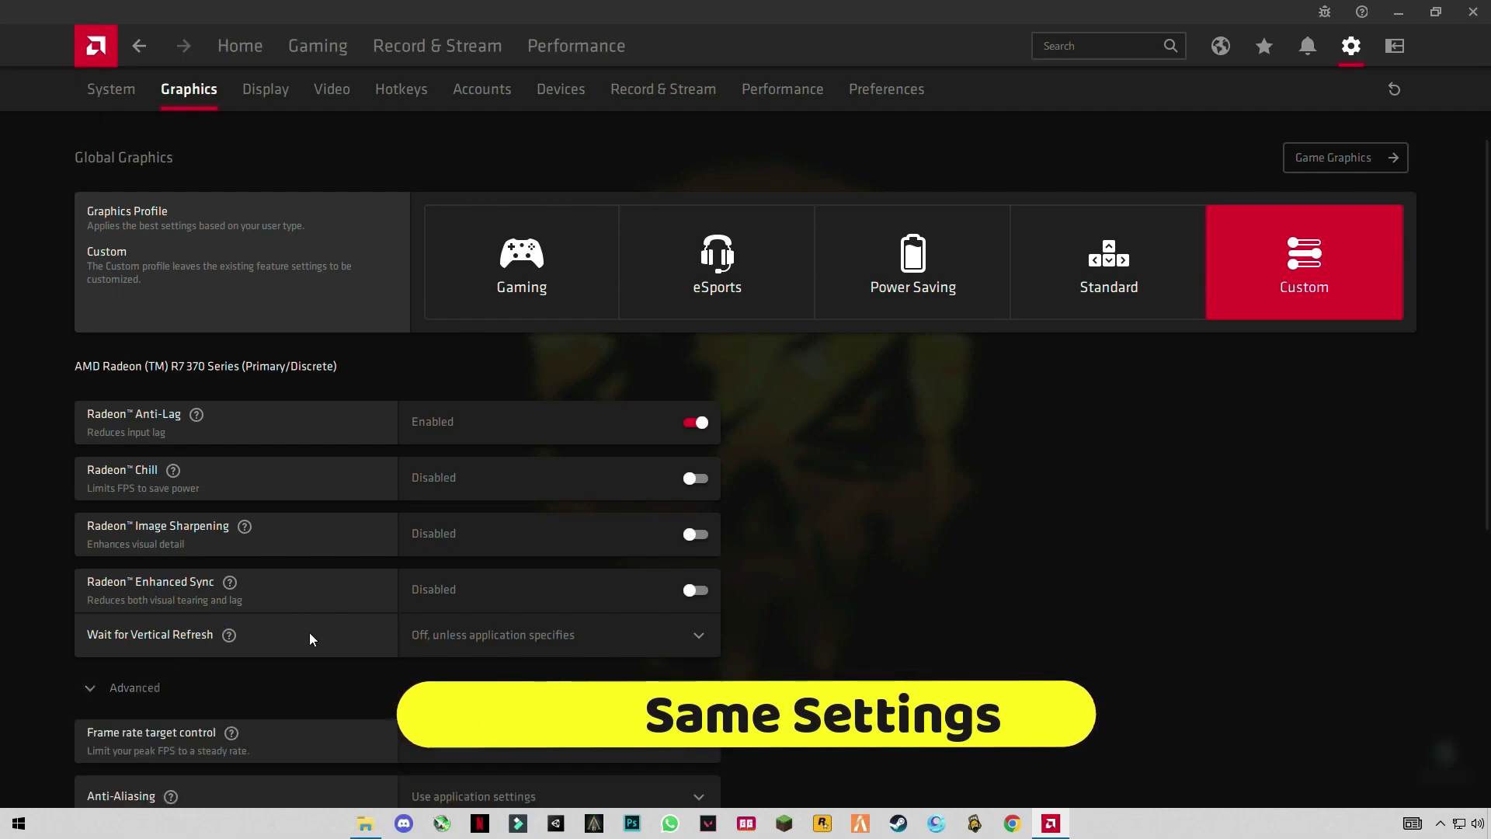
Turn on Radeon Anti-Lag, apply the Gaming profile, disable Image Sharpening and enable Enhanced Sync
click(697, 424)
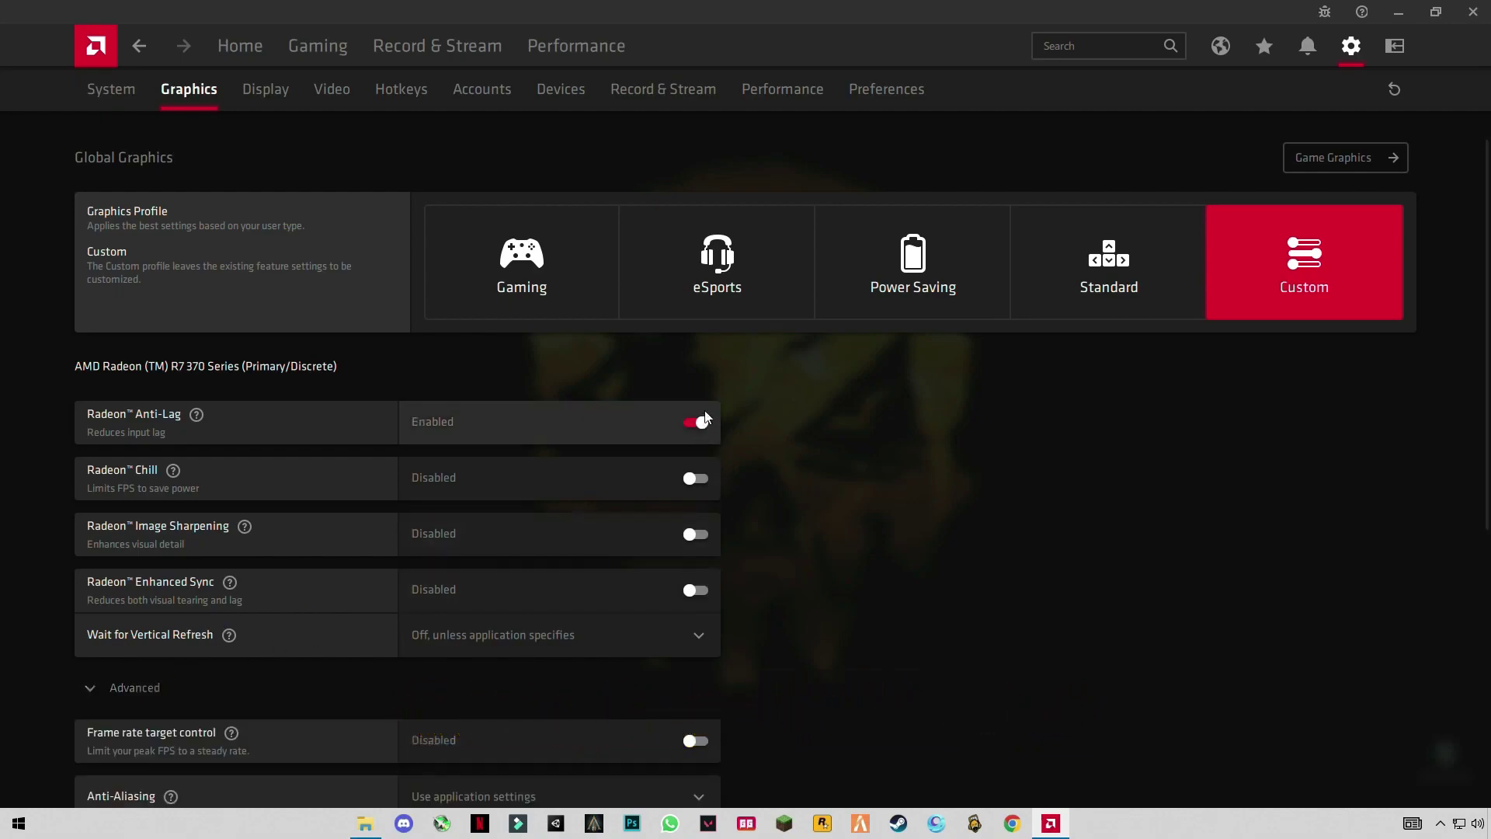
click(609, 309)
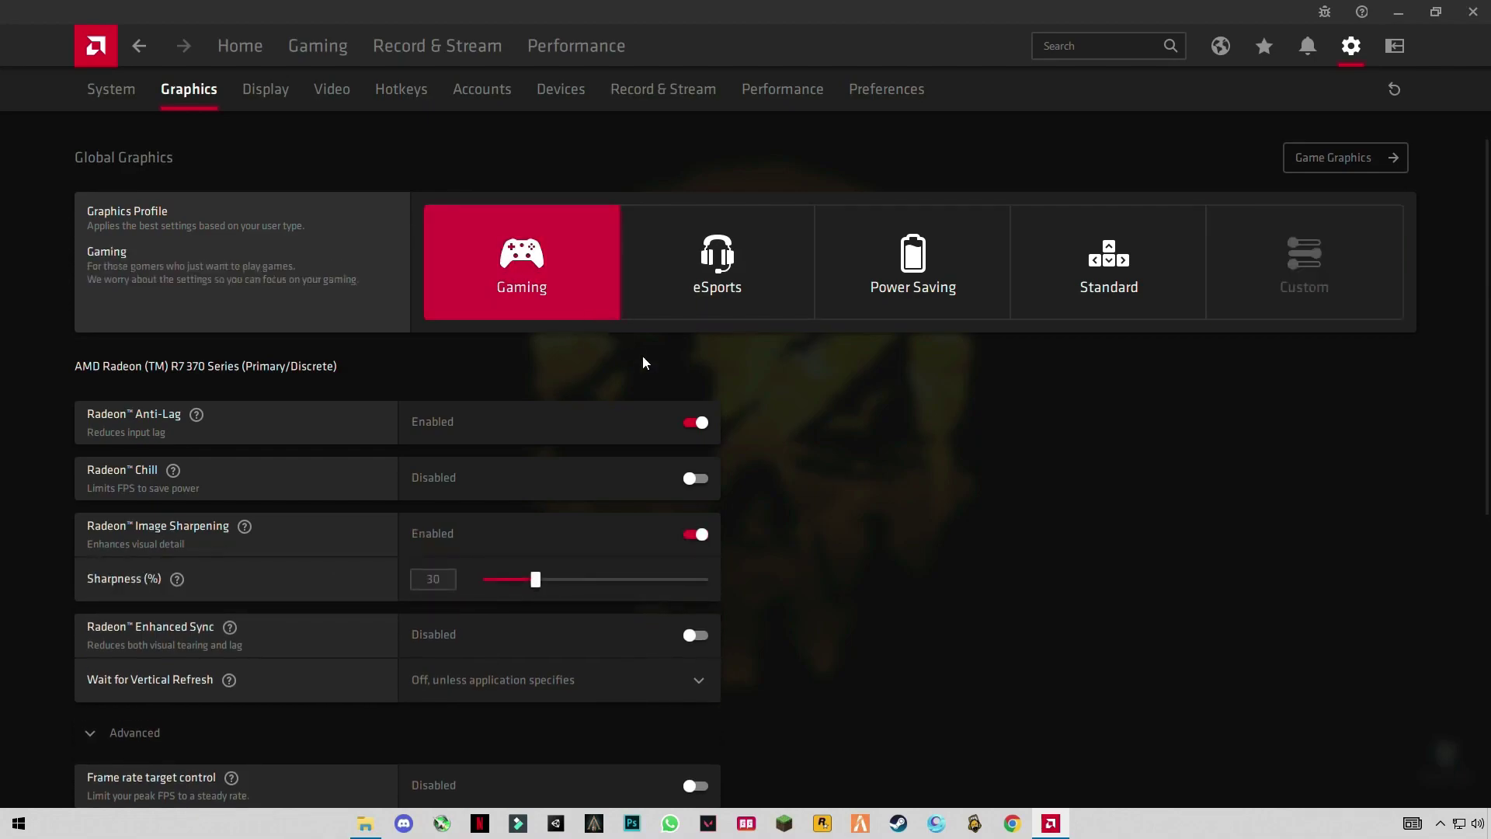
scroll(696, 473, down, 3)
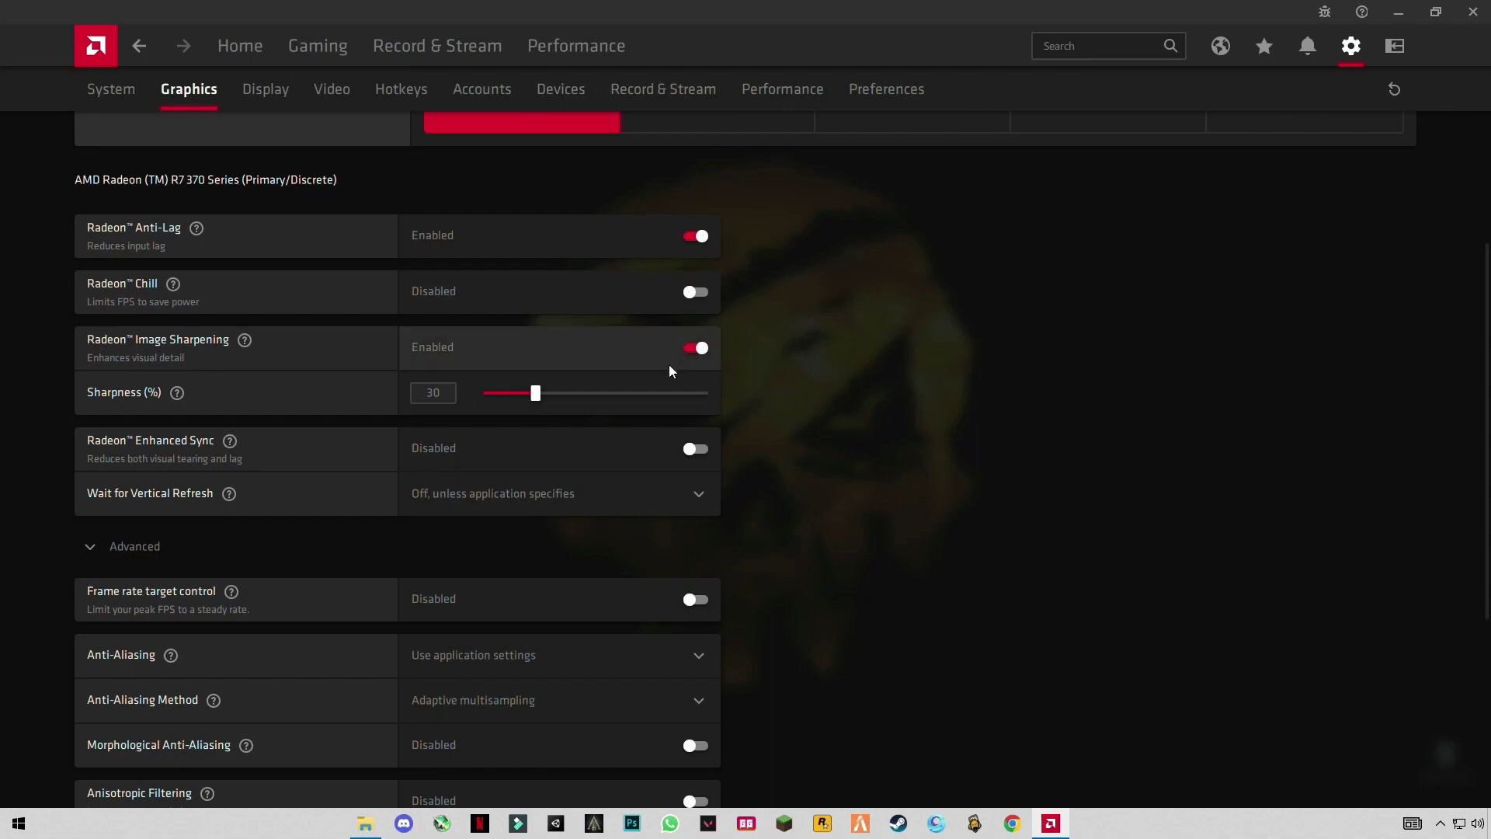
click(693, 347)
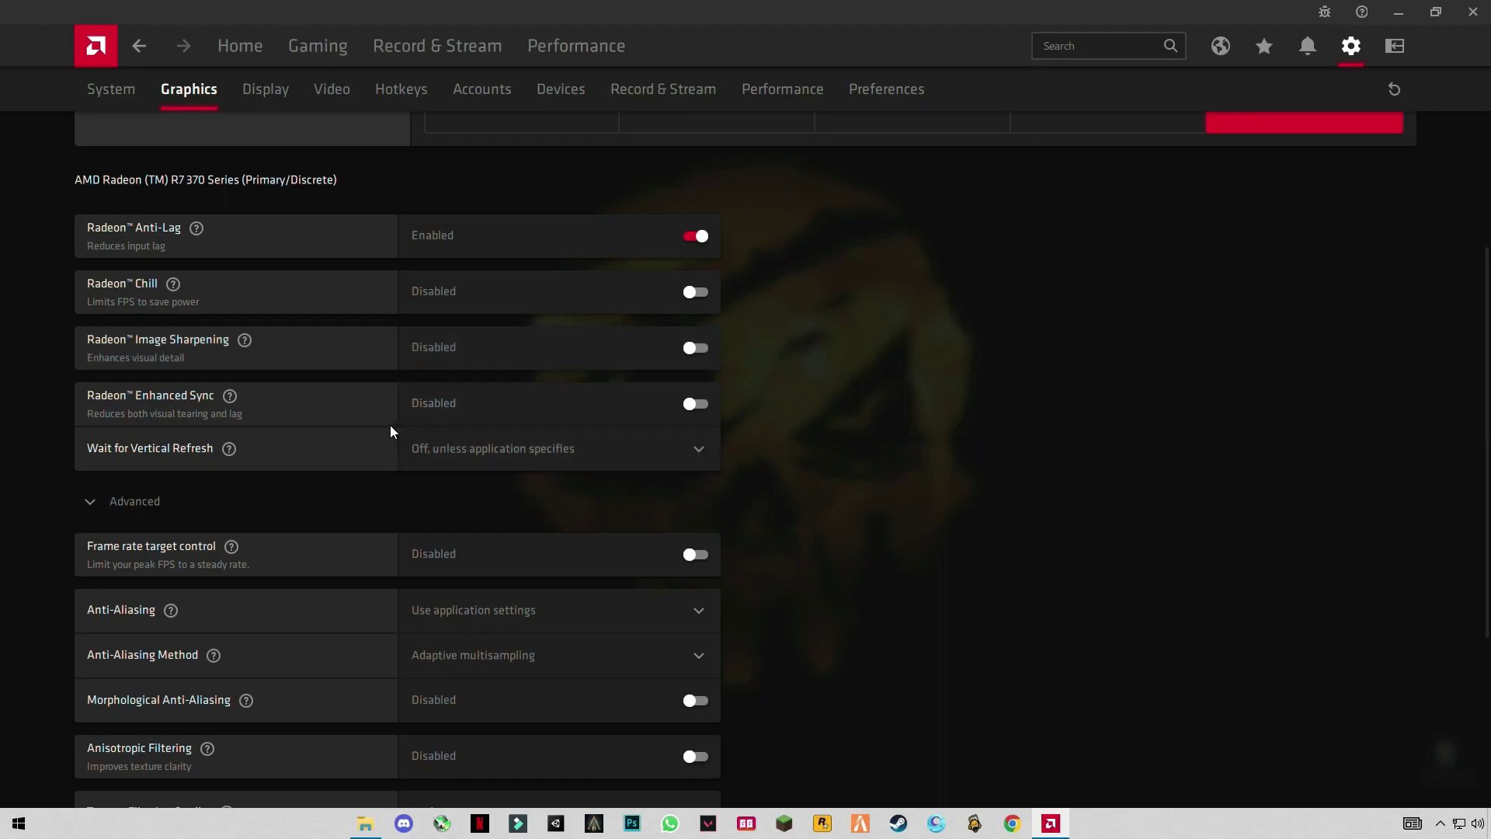
click(697, 407)
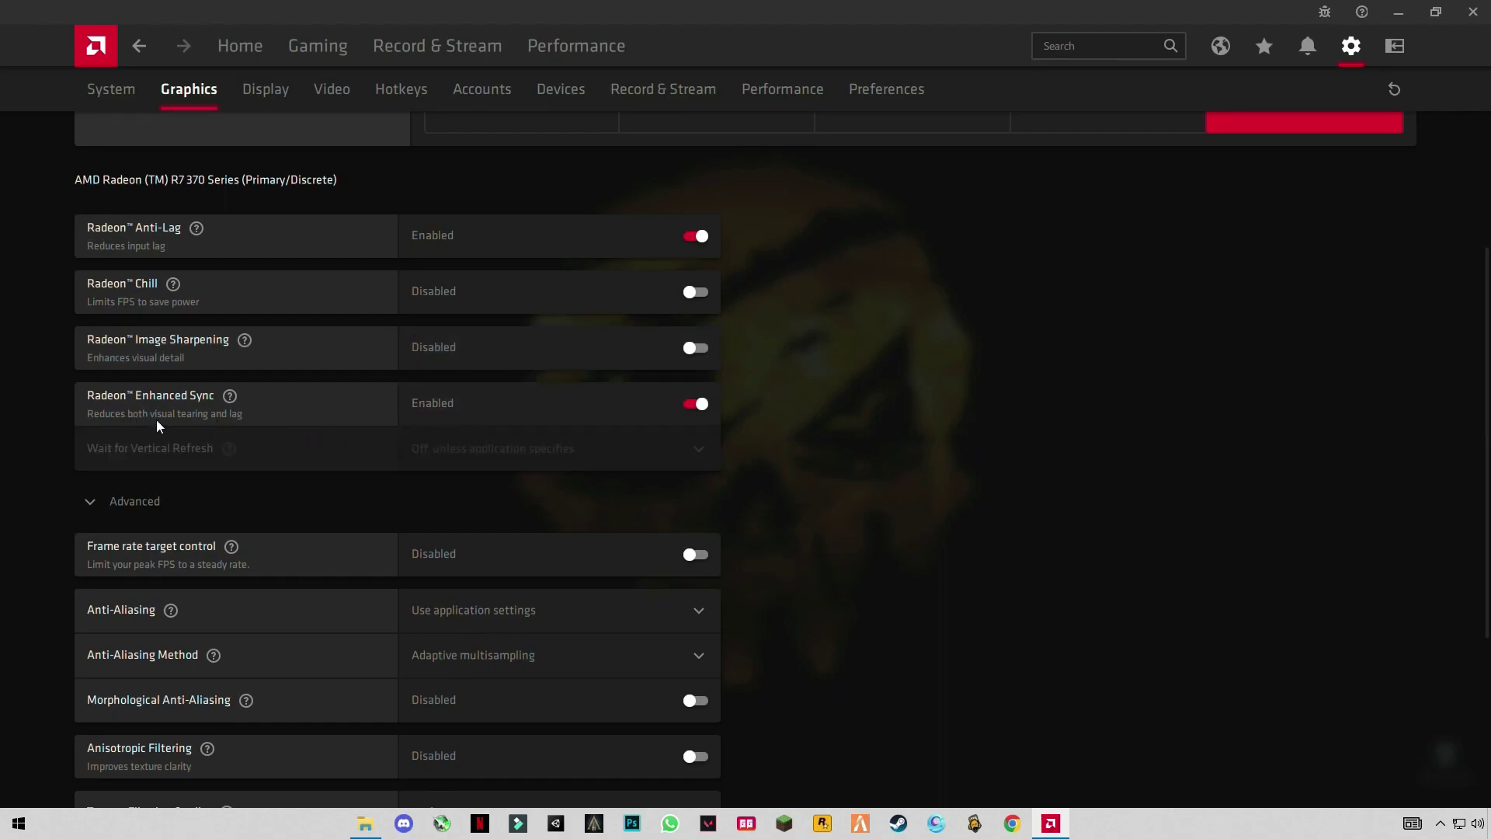
Keep Anti-Aliasing on Use application settings and set the anti-aliasing method to Multisampling
scroll(547, 475, down, 5)
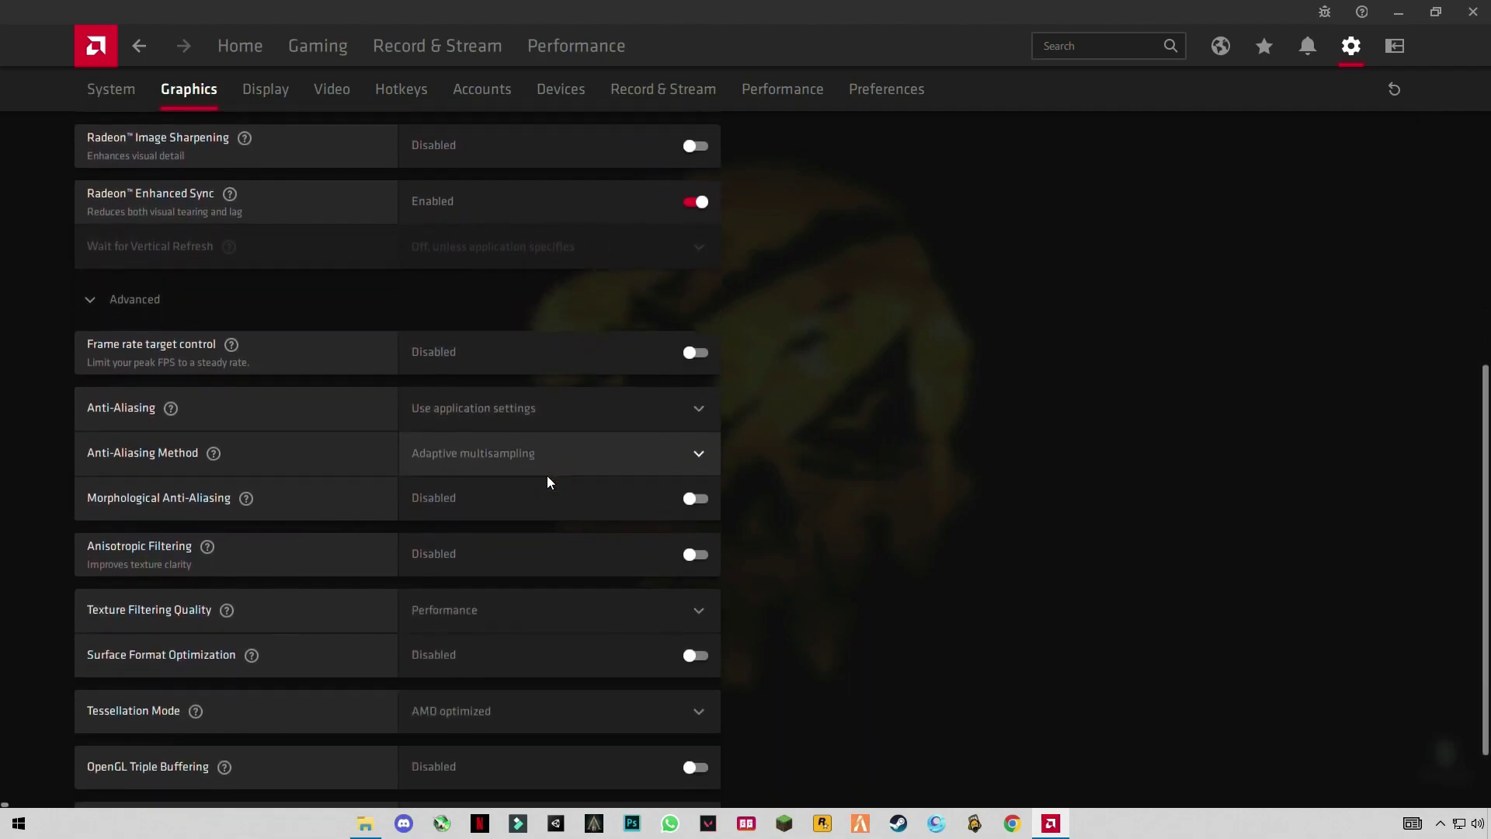
click(594, 410)
click(477, 451)
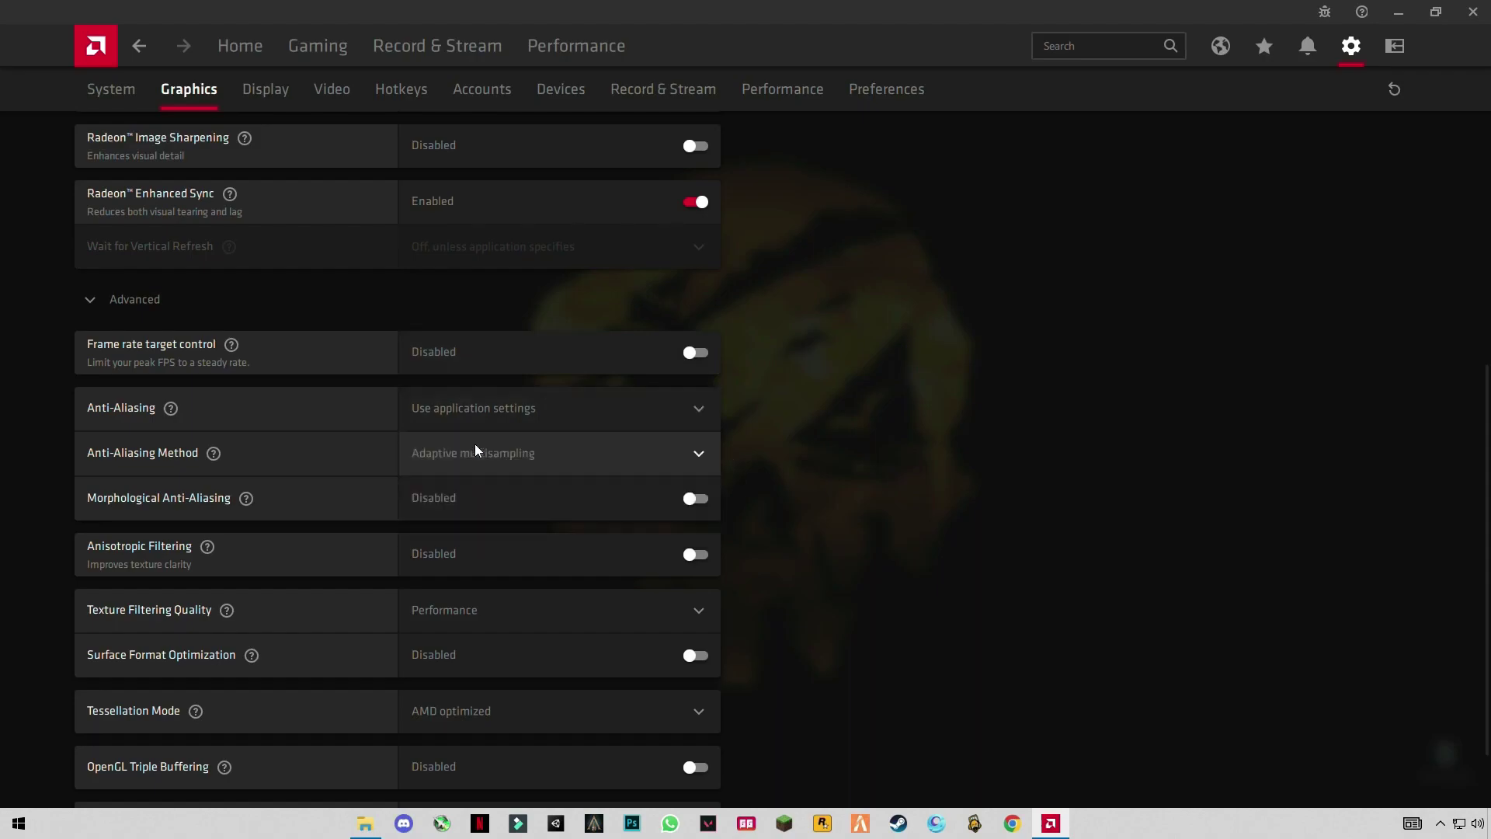
click(488, 448)
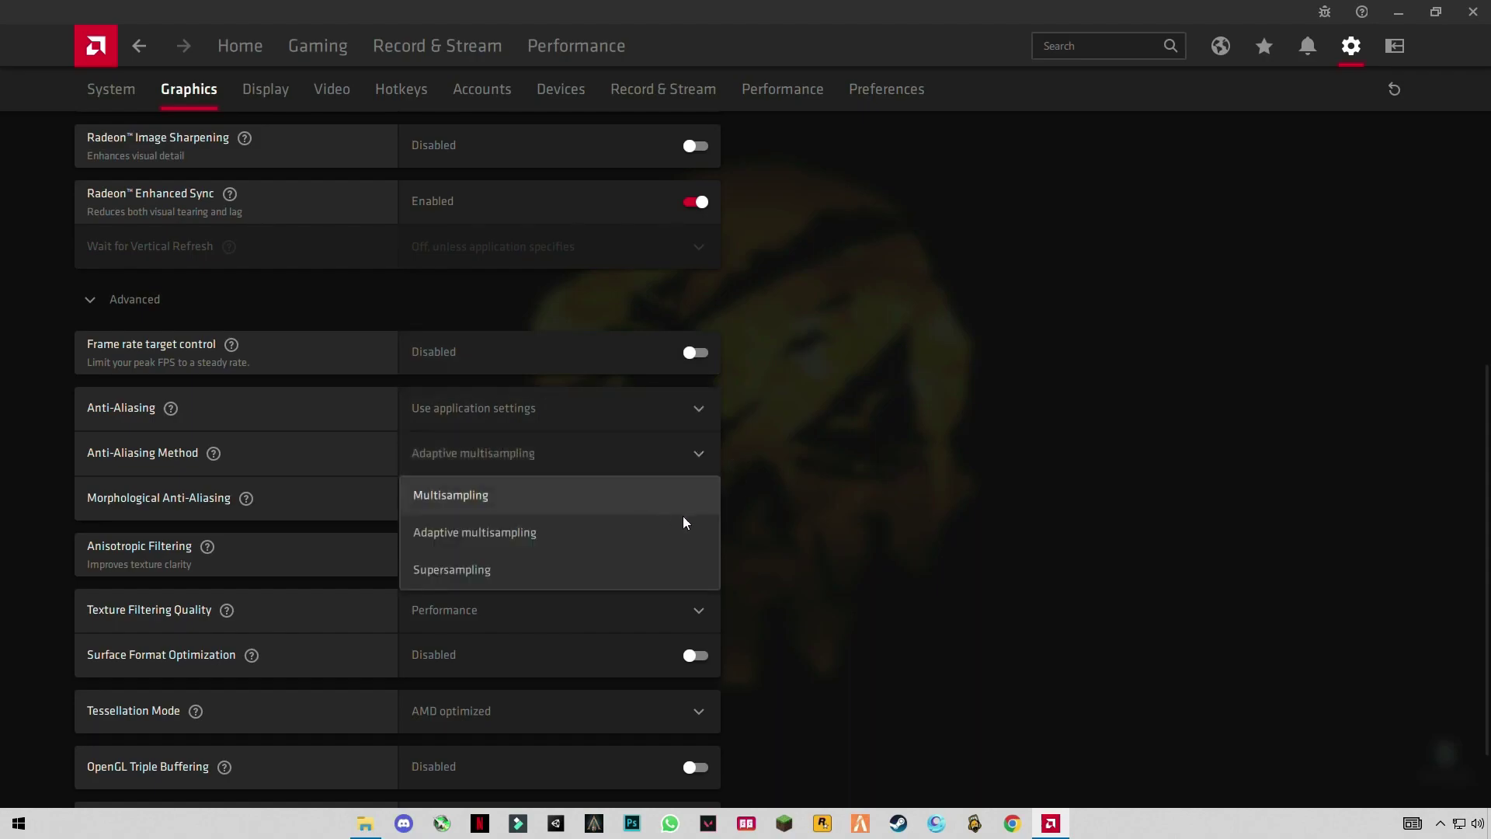
click(490, 497)
Turn on Anisotropic Filtering at 2x and set Texture Filtering Quality to Standard
scroll(552, 483, down, 1)
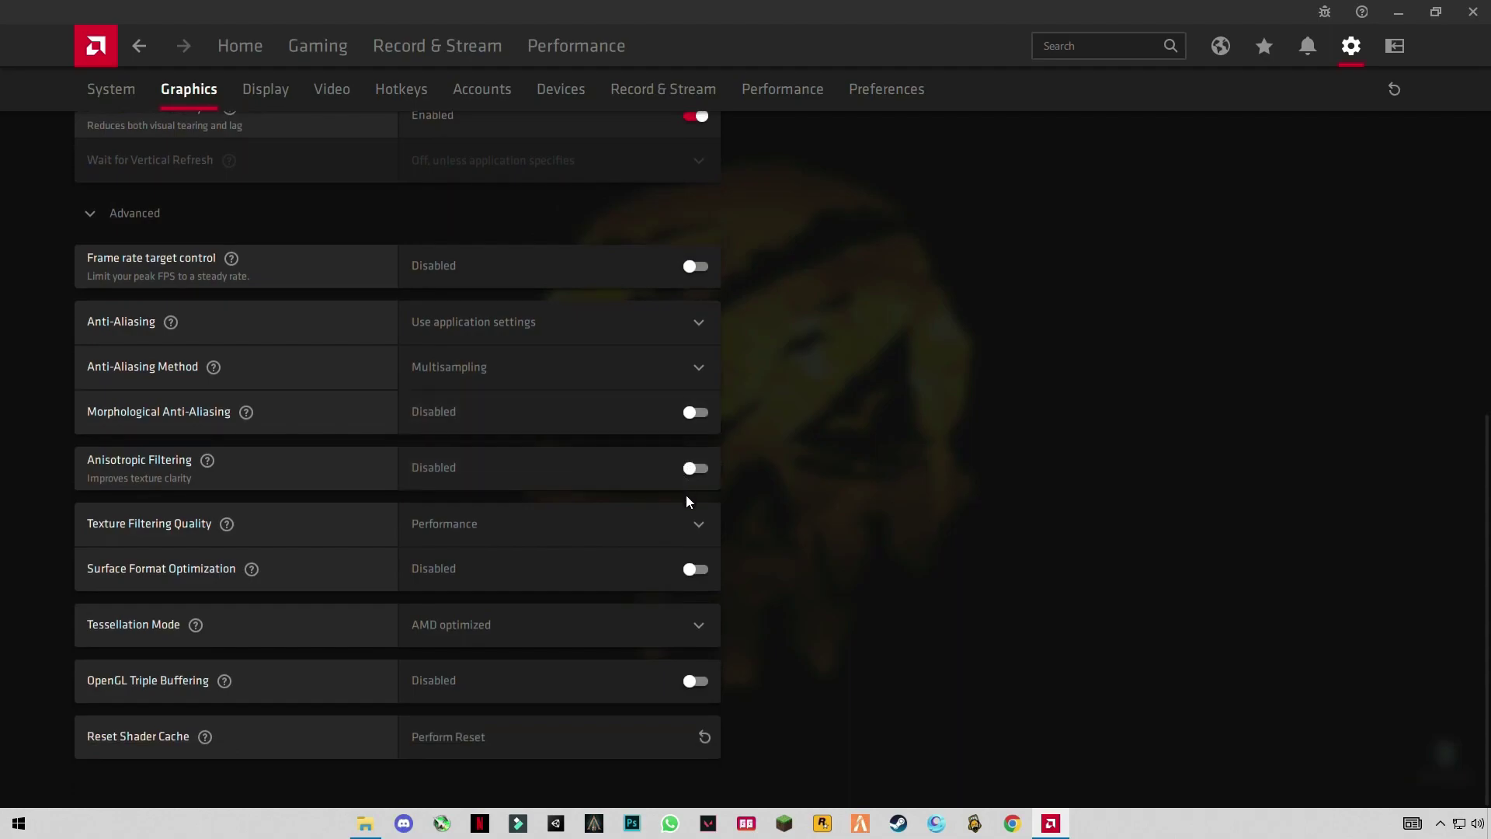
click(691, 470)
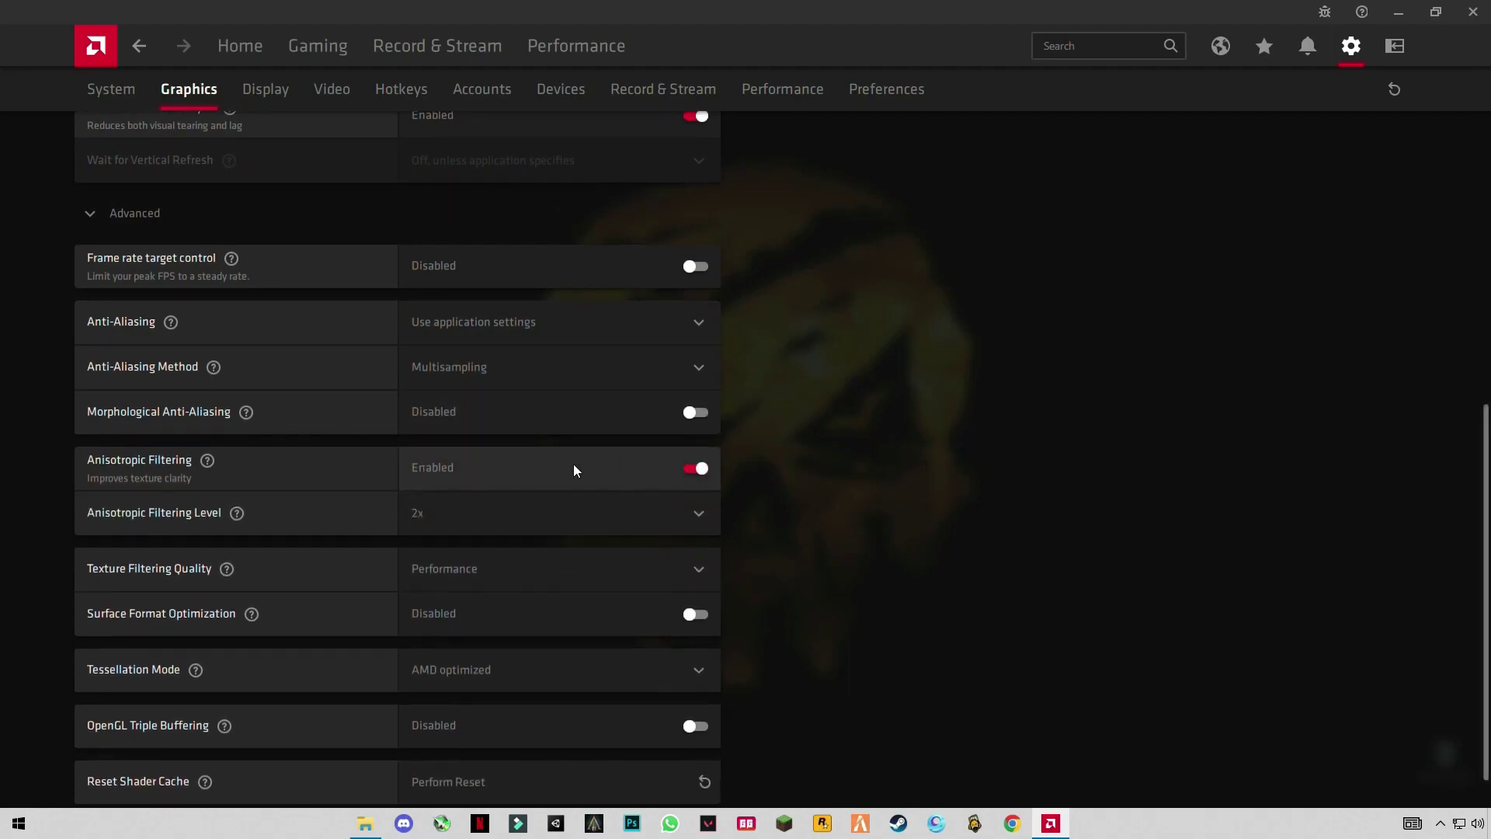
click(476, 514)
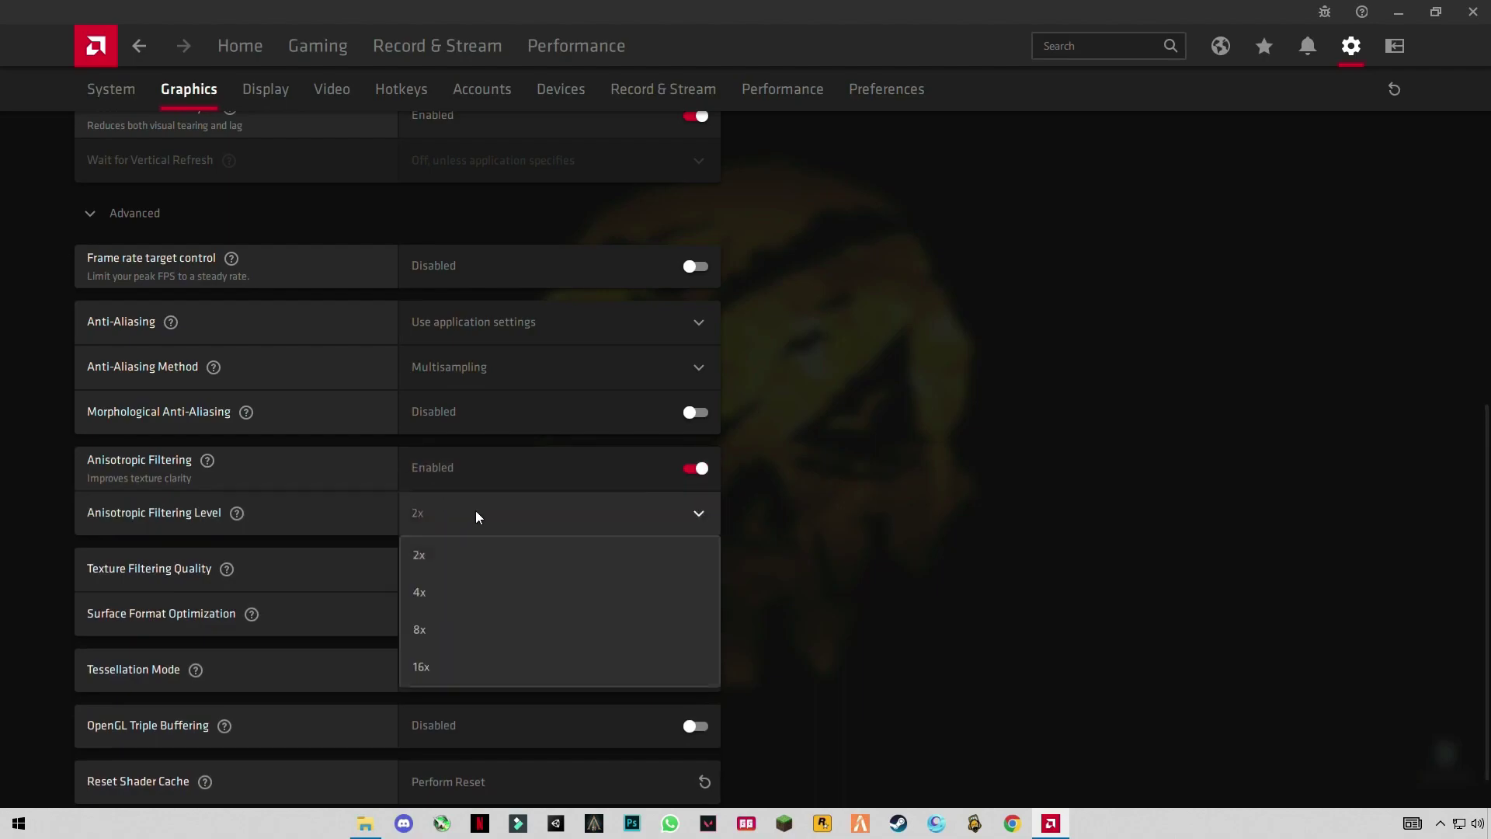
click(414, 554)
scroll(693, 552, down, 1)
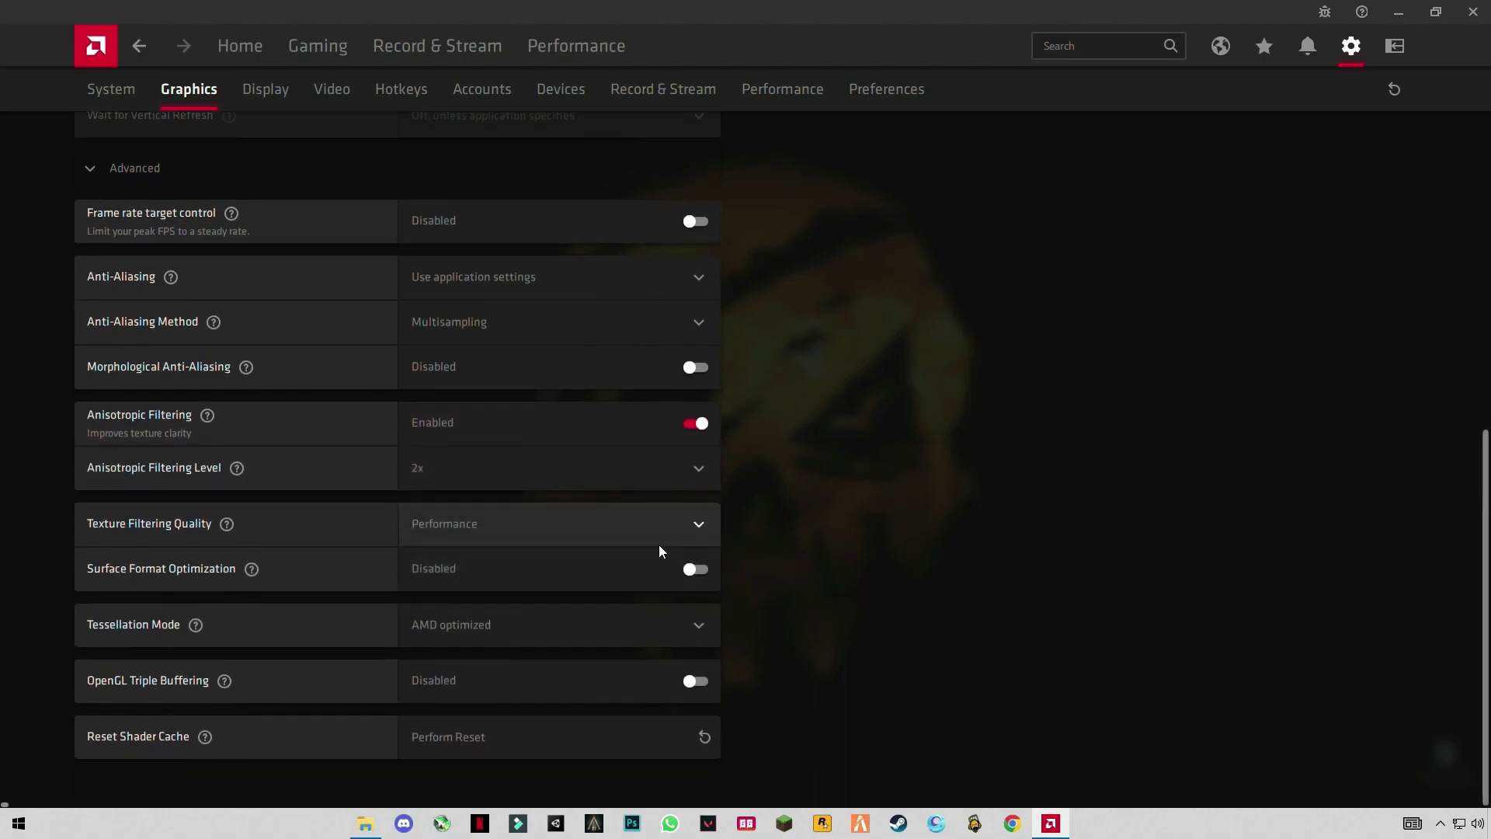
click(688, 529)
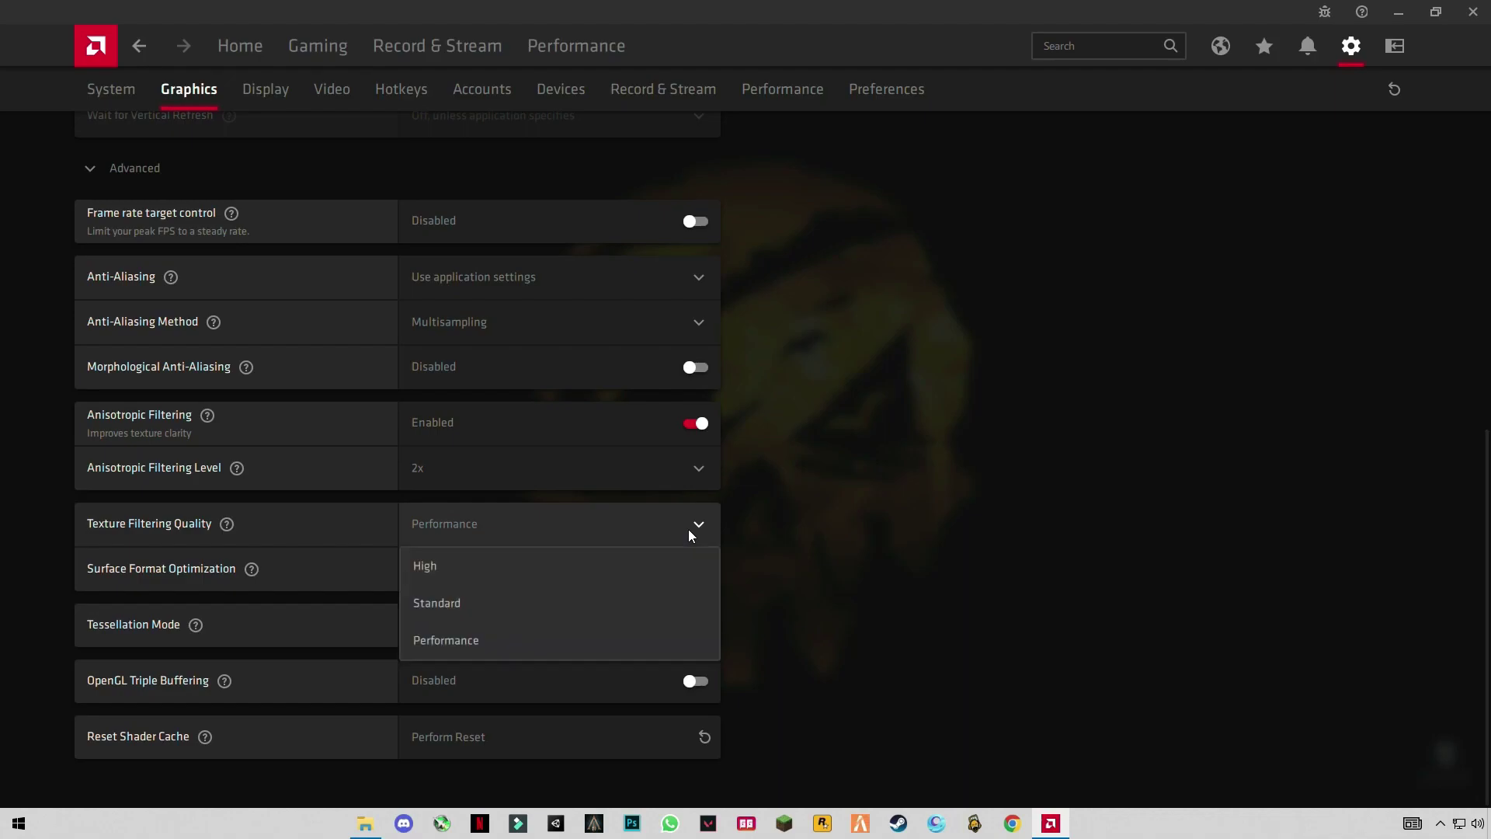
click(440, 602)
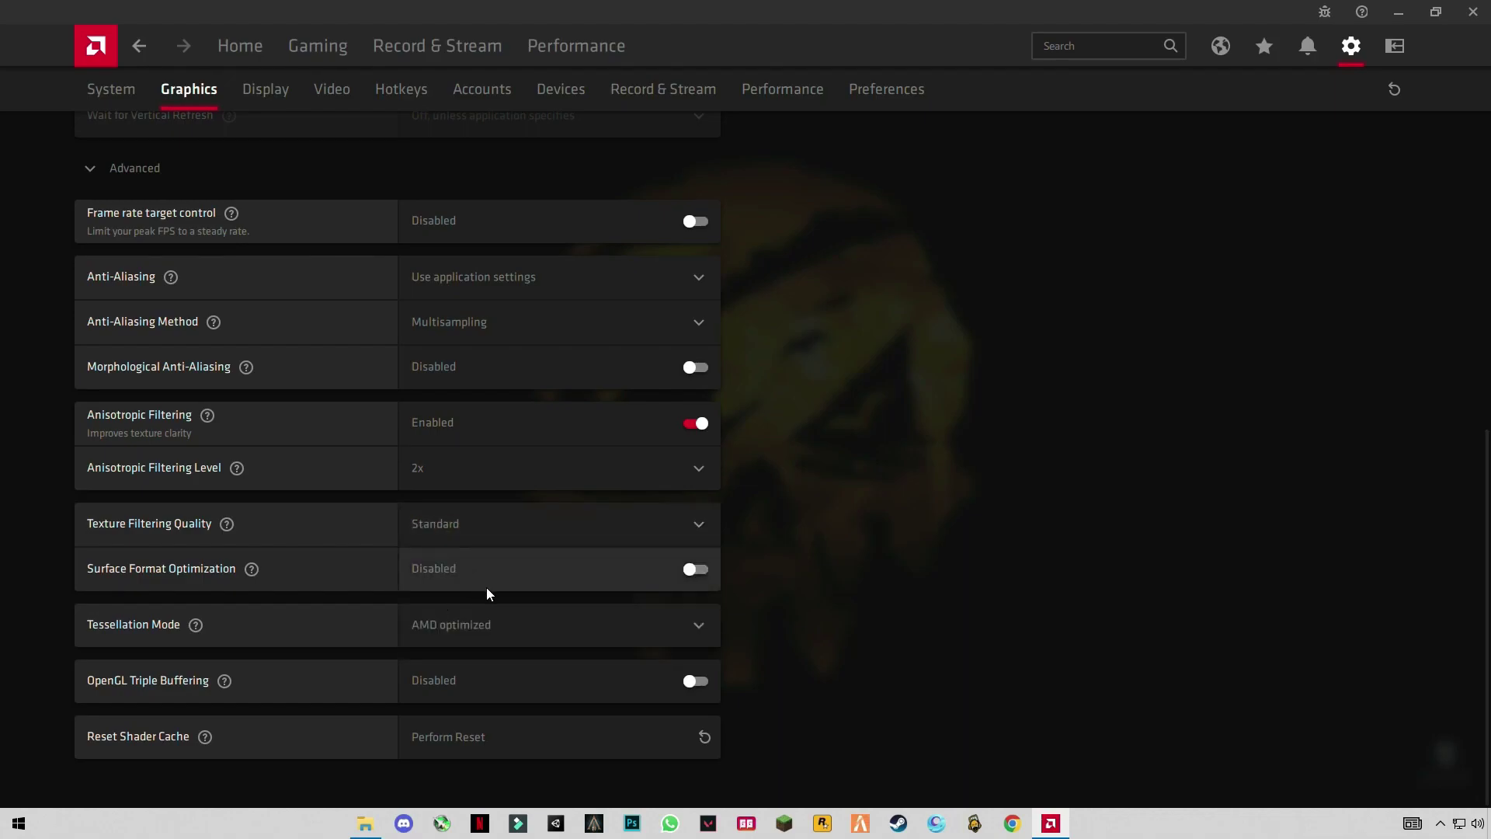
scroll(719, 653, up, 6)
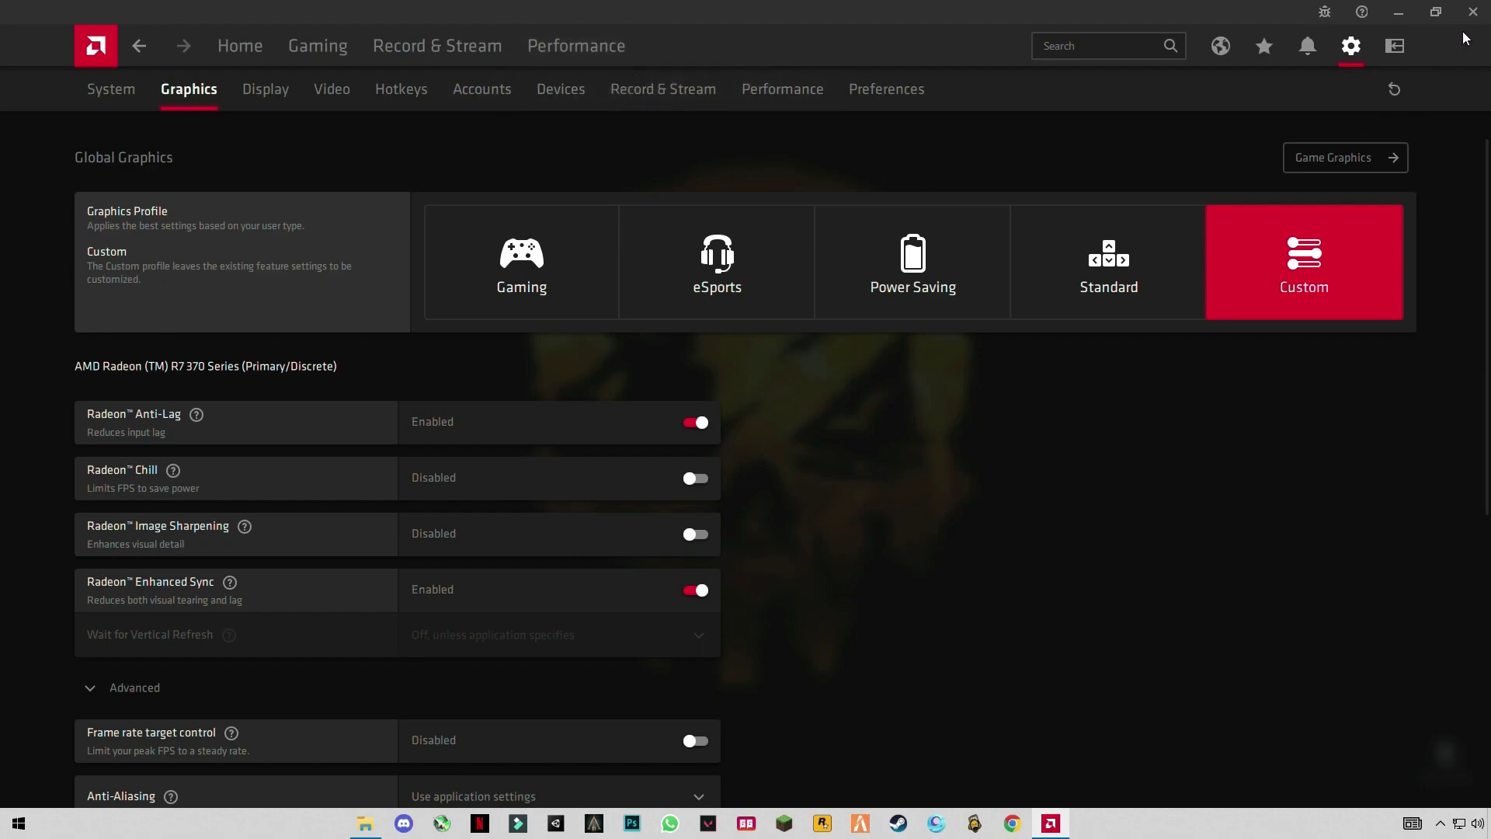
Look through the Record & Stream settings, then close AMD Radeon Software
click(686, 90)
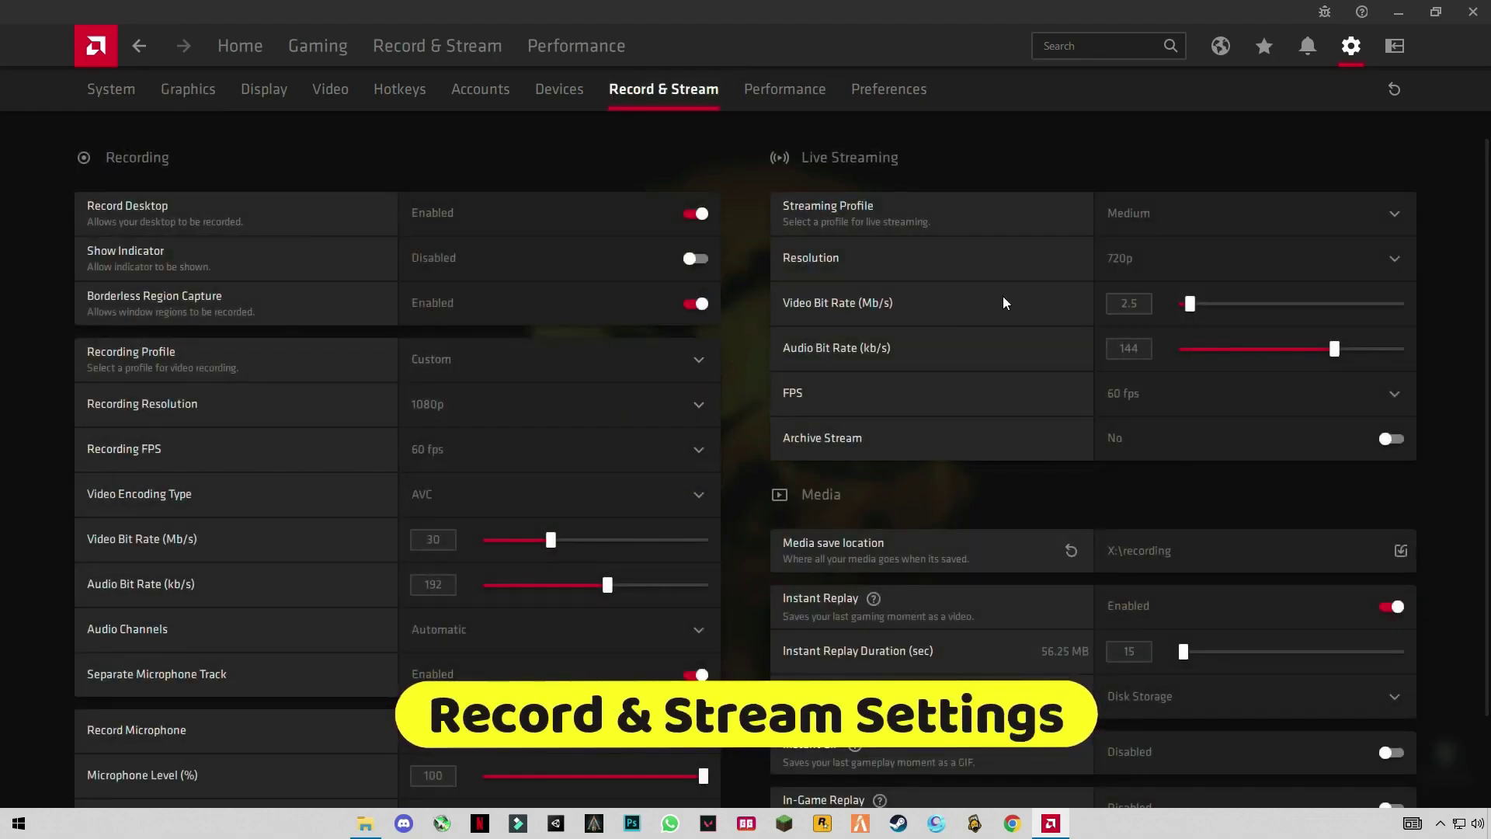
scroll(729, 377, down, 1)
scroll(728, 377, down, 2)
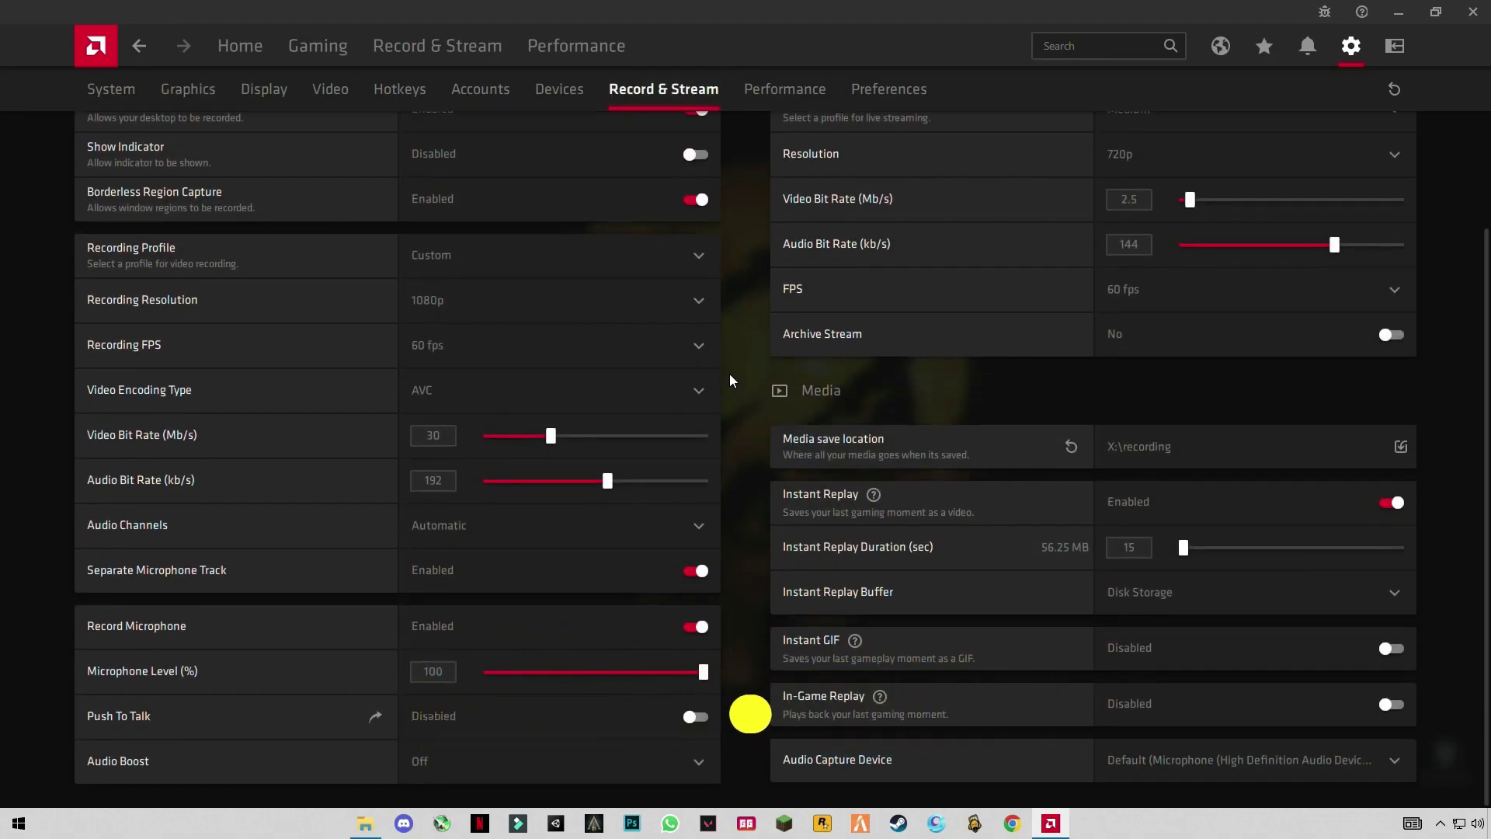
scroll(729, 379, up, 3)
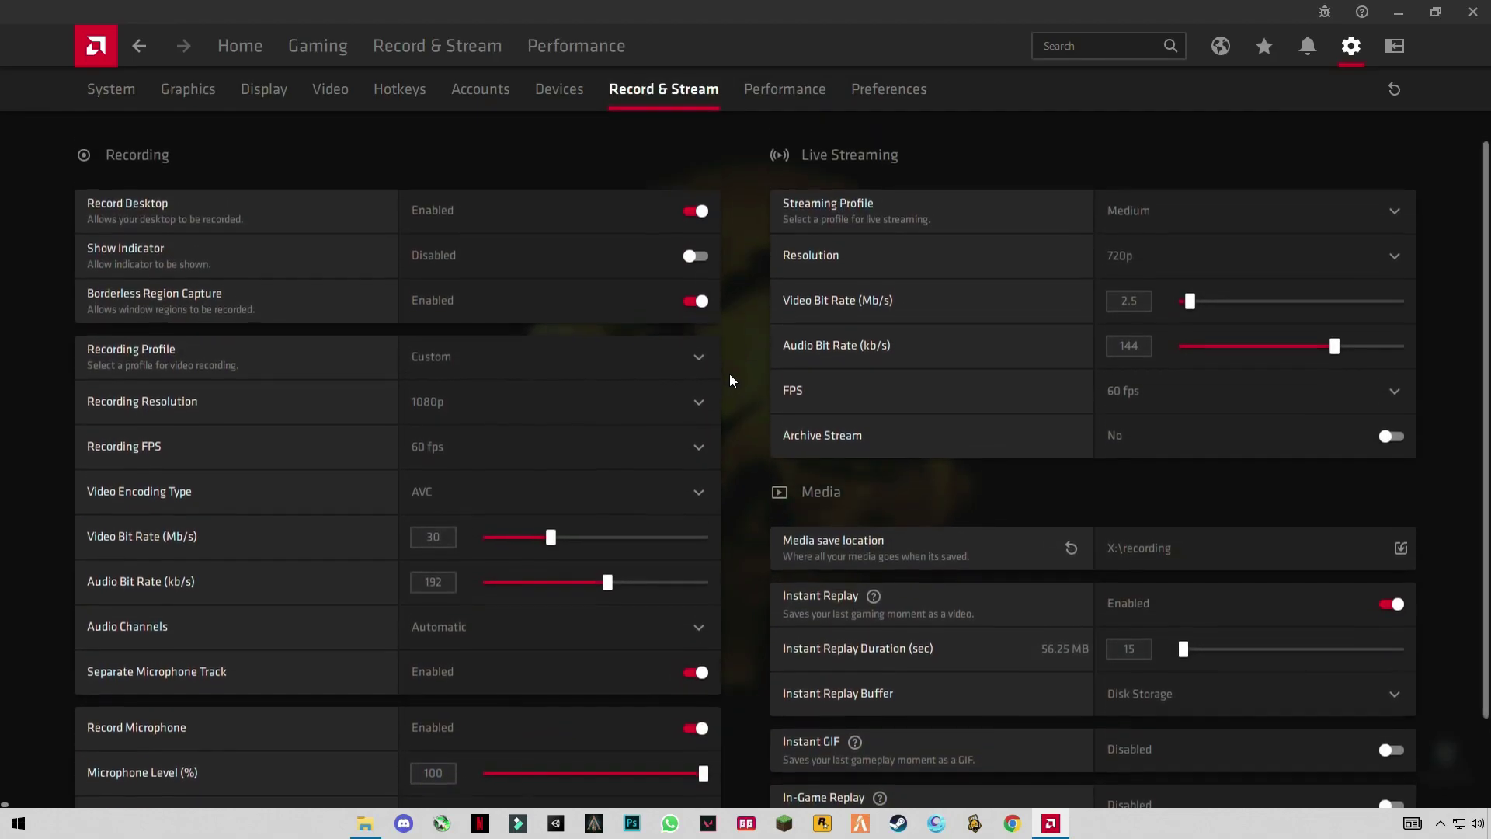
click(1473, 10)
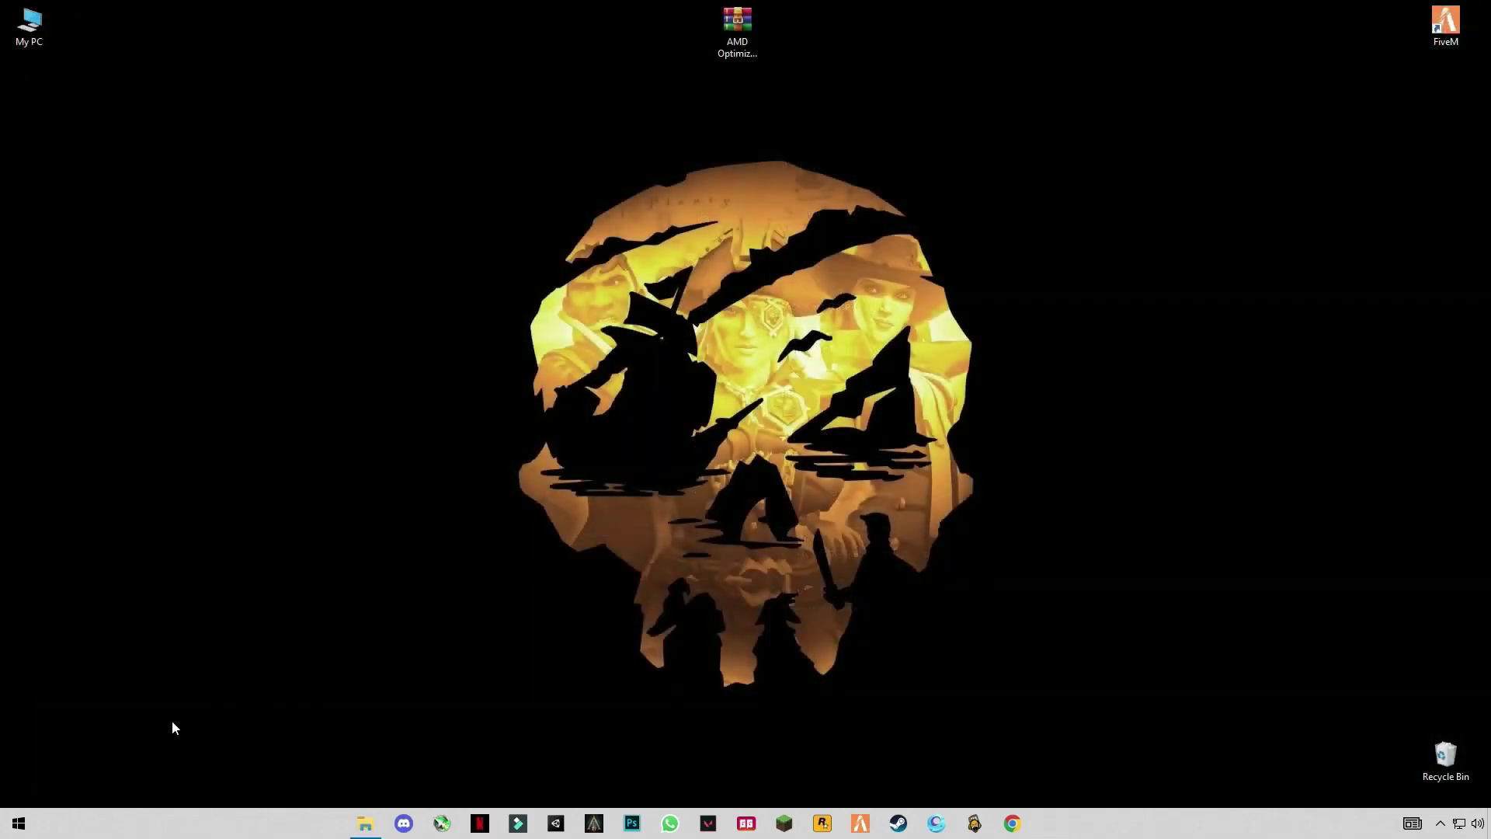
Switch Game Mode on in Windows Settings, check the Graphics performance preference page, then close Settings
click(19, 823)
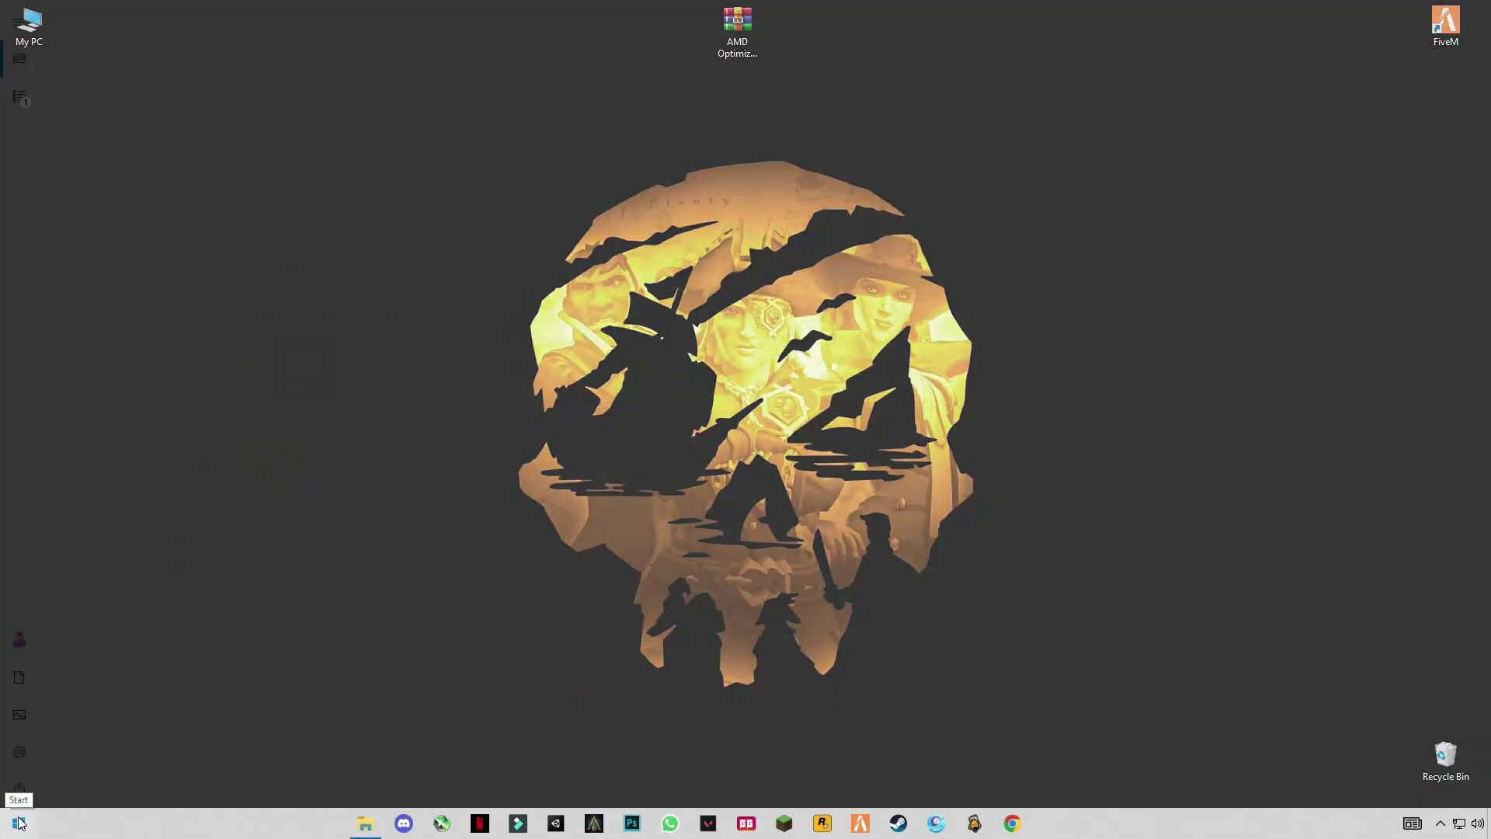
click(28, 753)
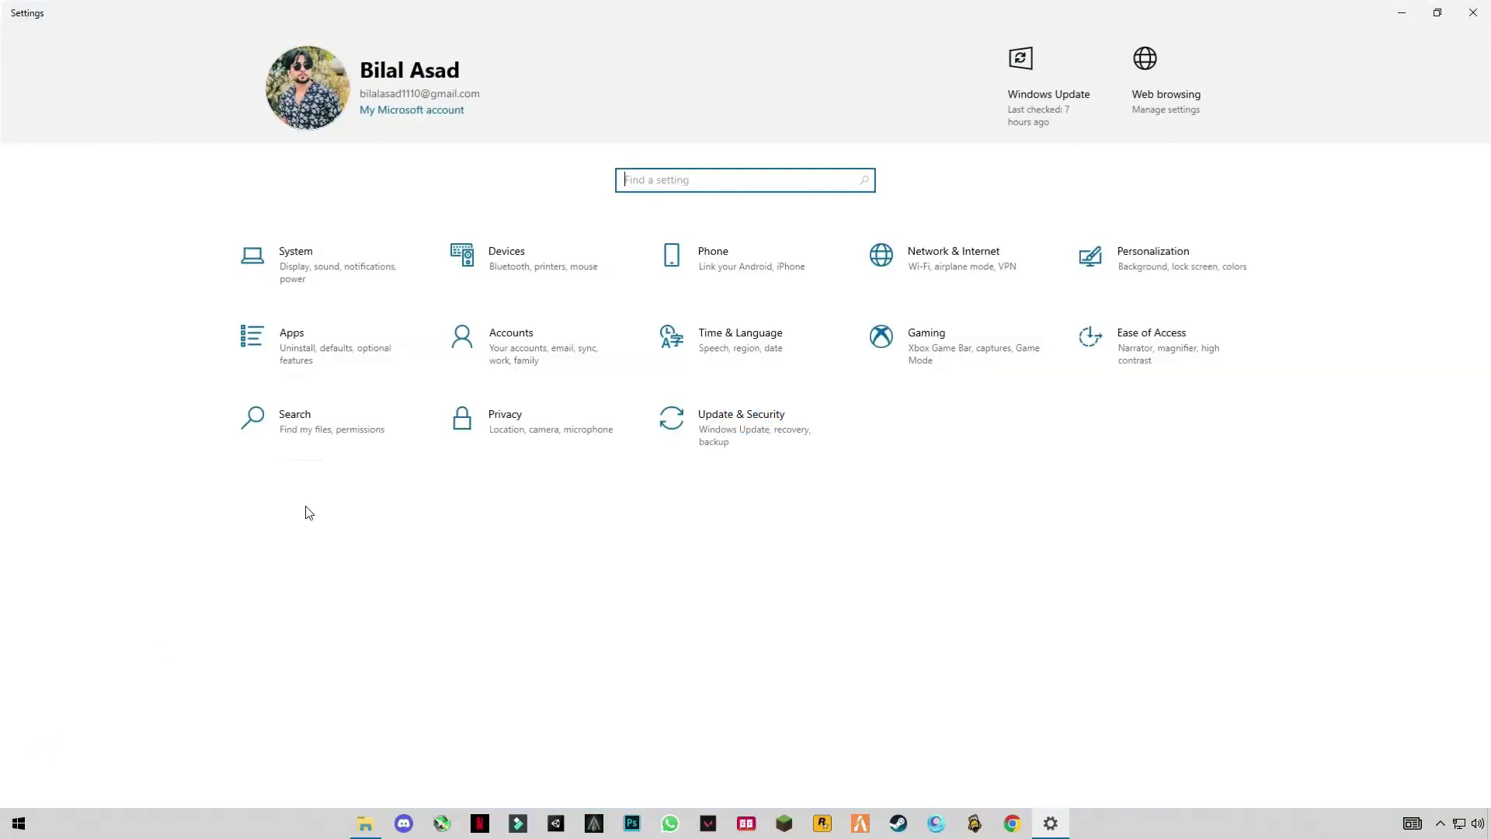
text(ga)
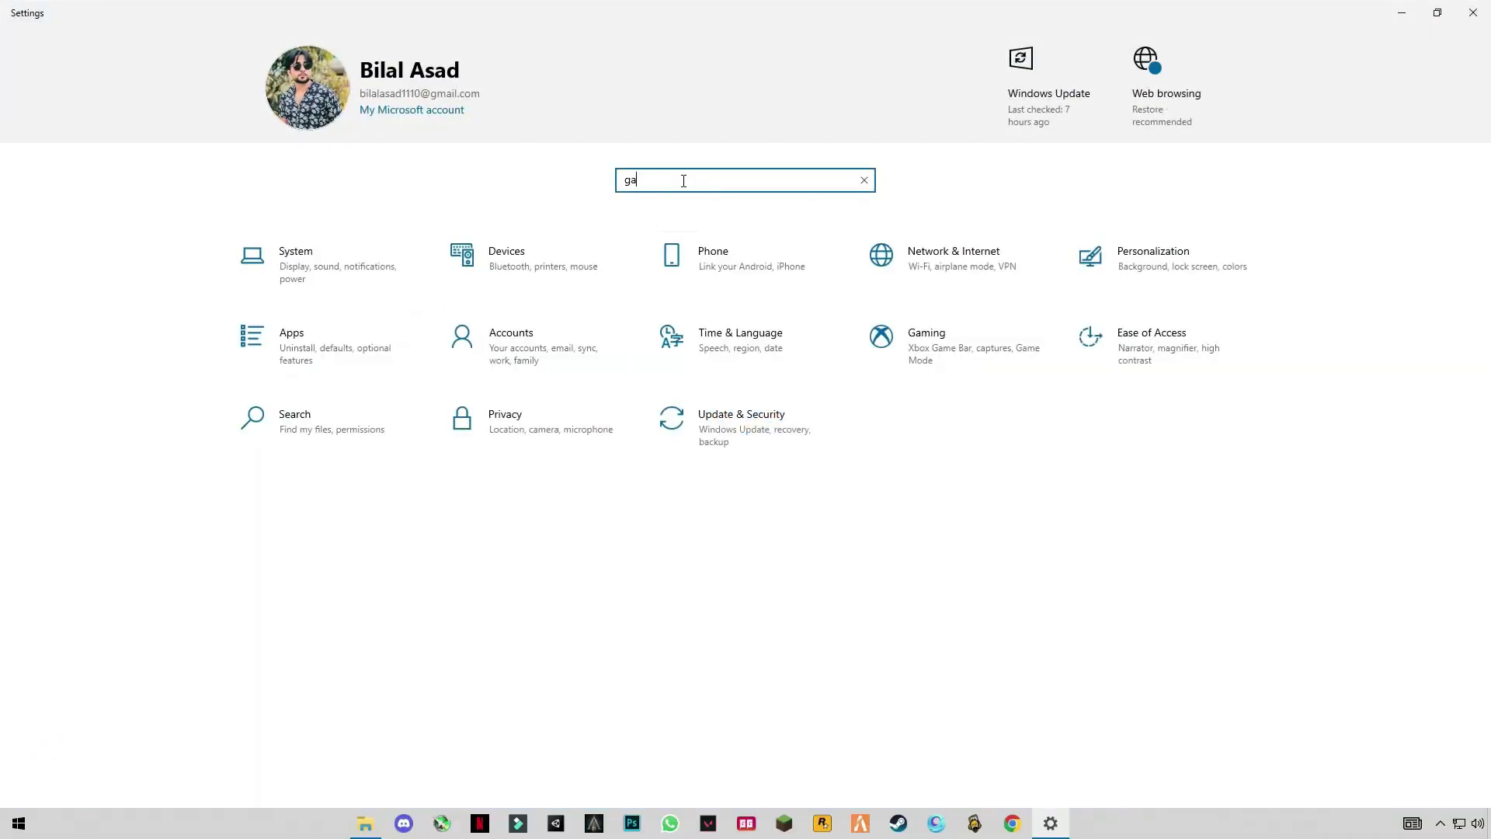
text(min)
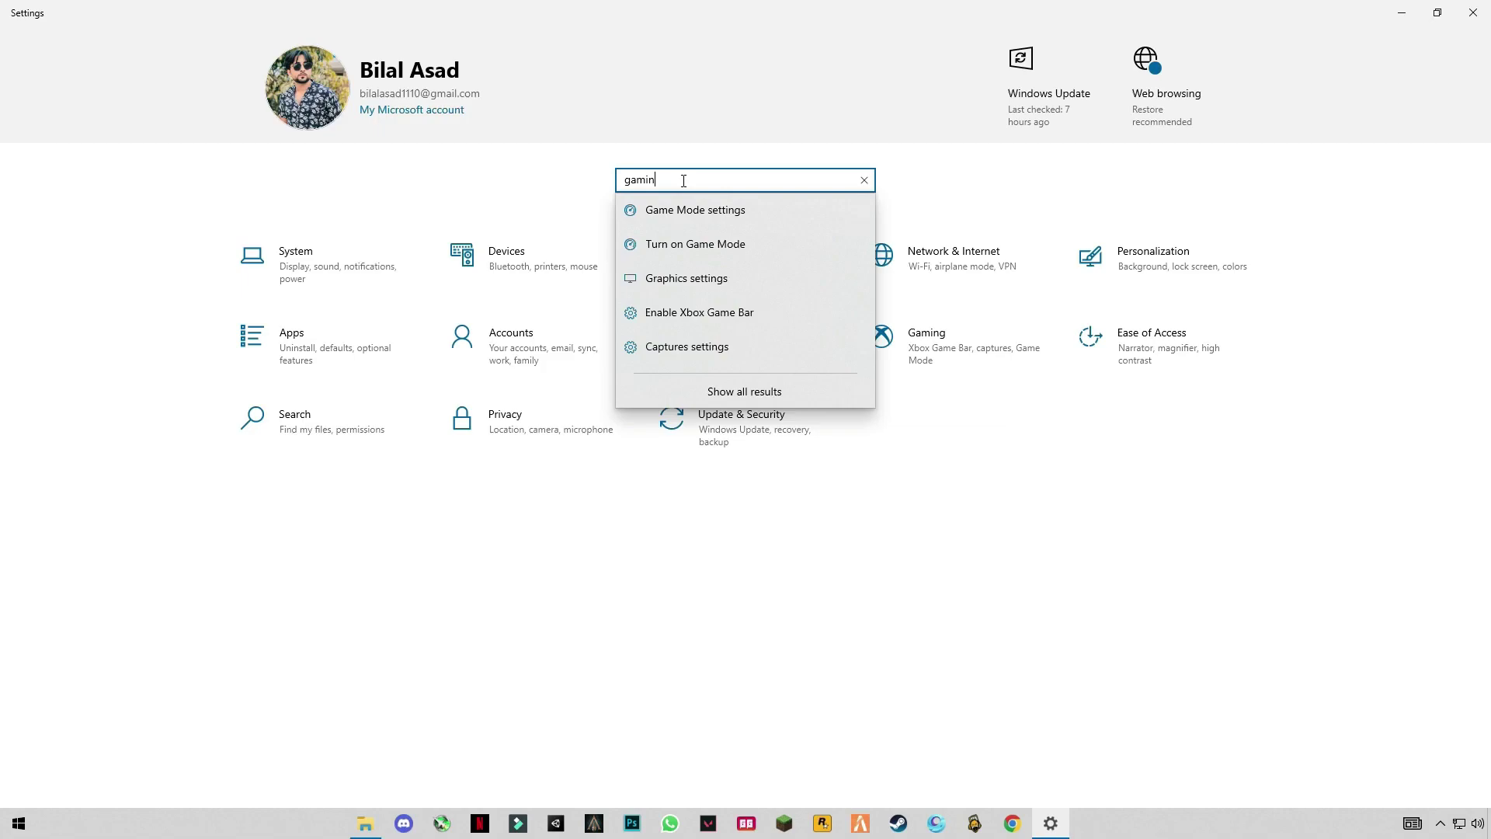
click(681, 213)
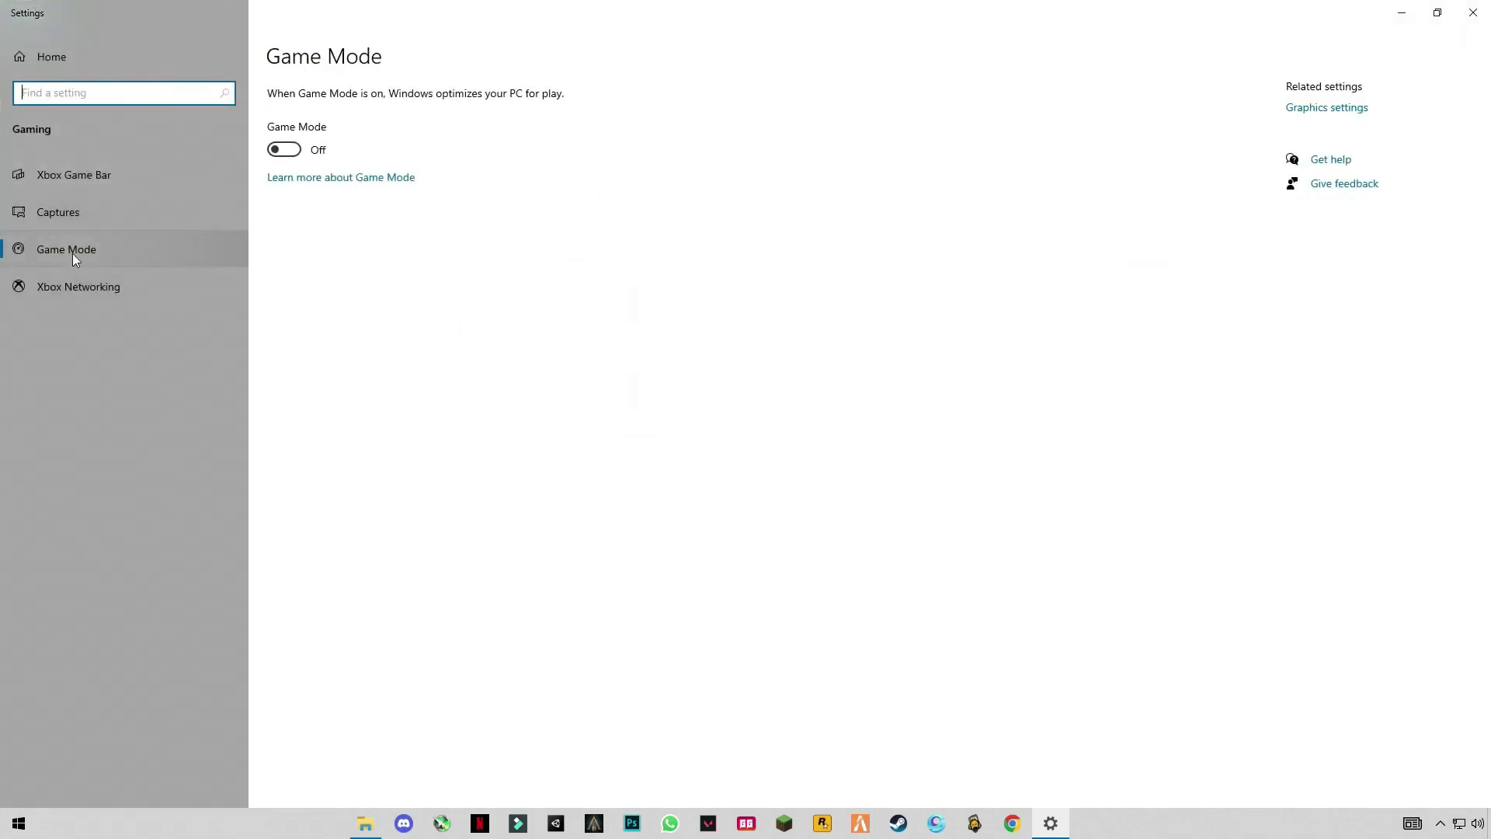
click(286, 150)
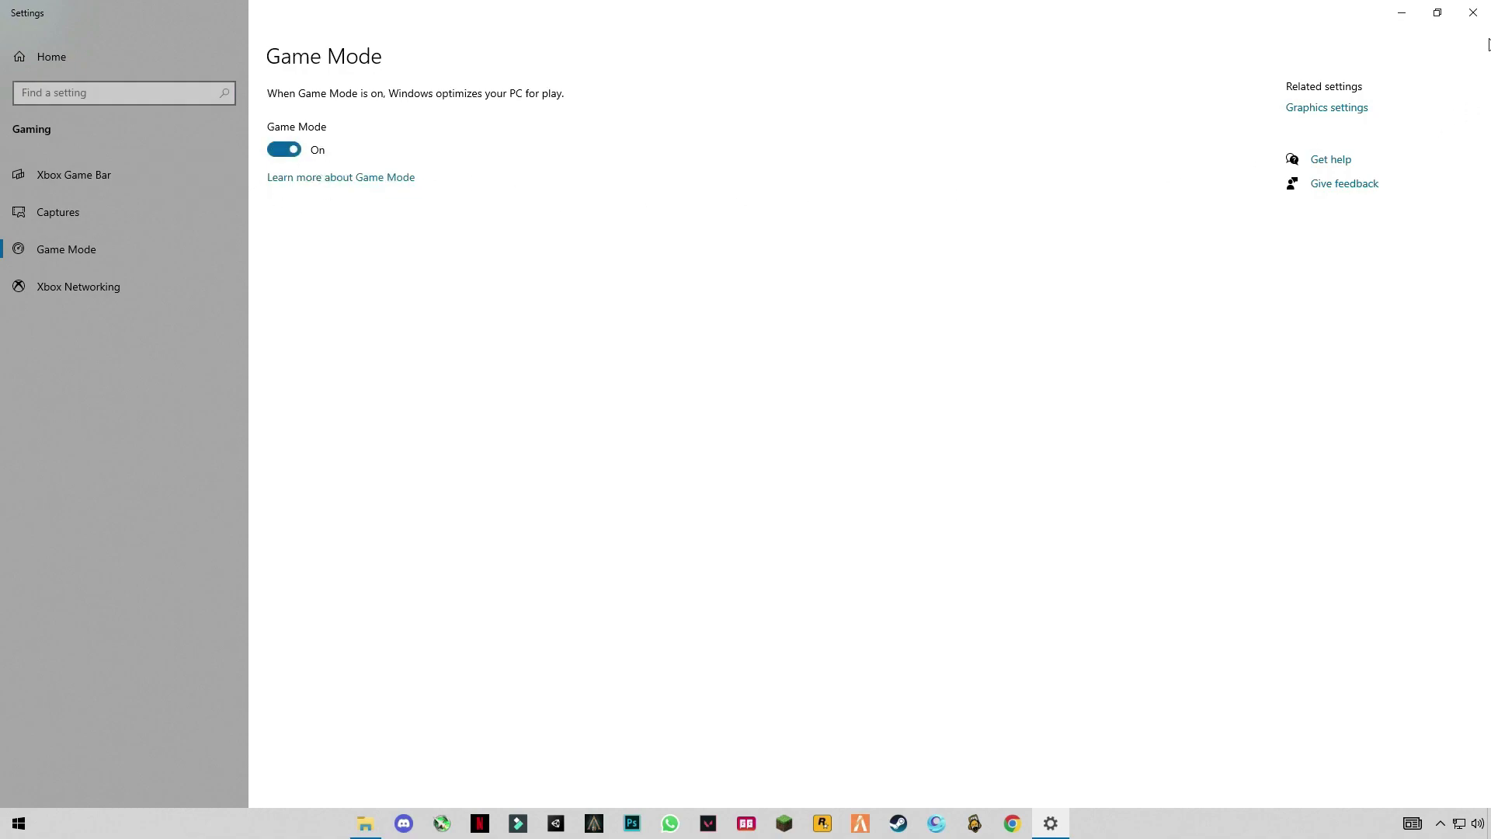
click(1337, 108)
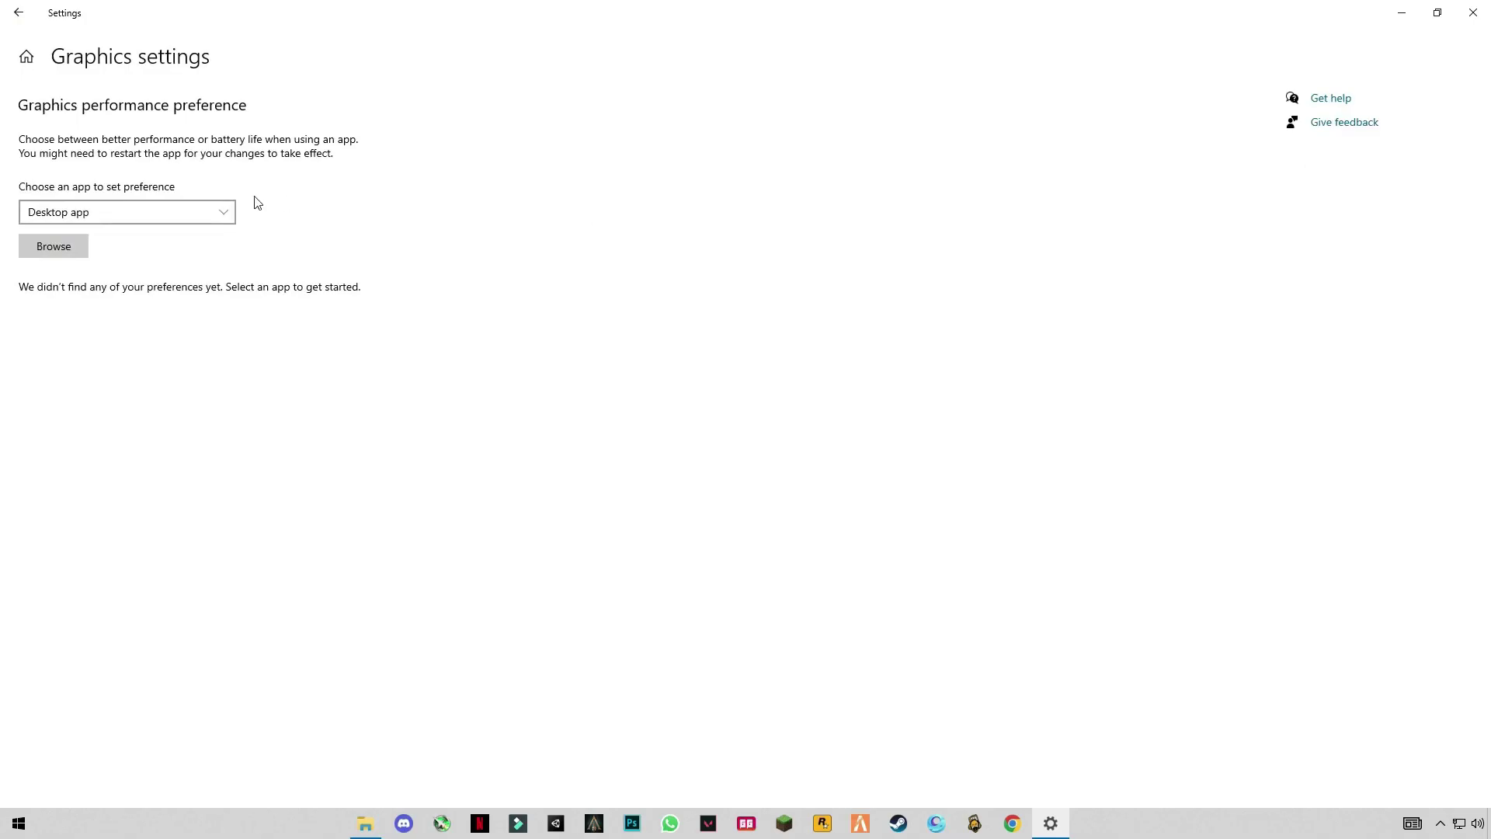
click(1474, 12)
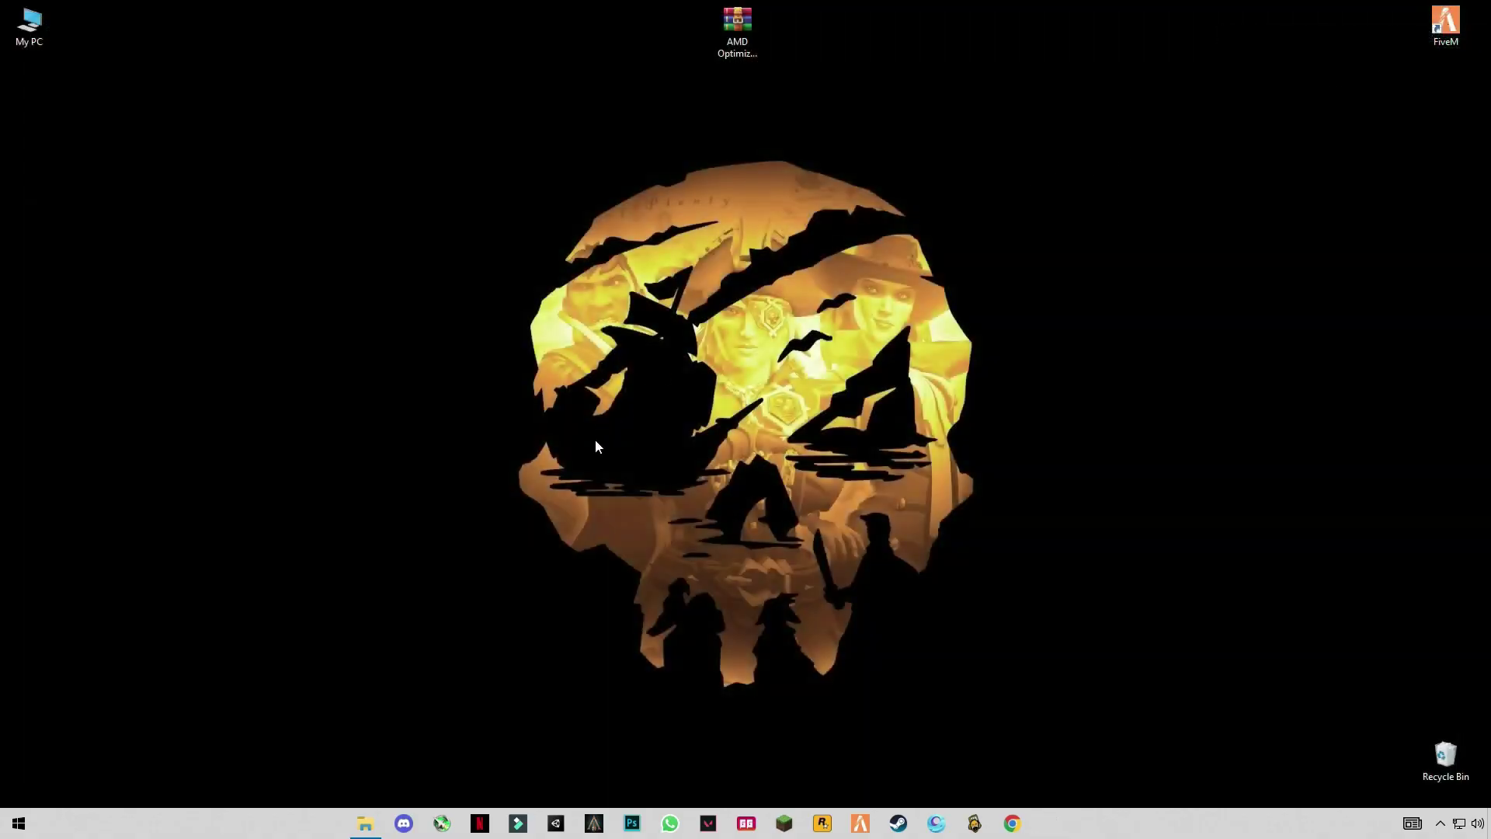
right_click(1164, 834)
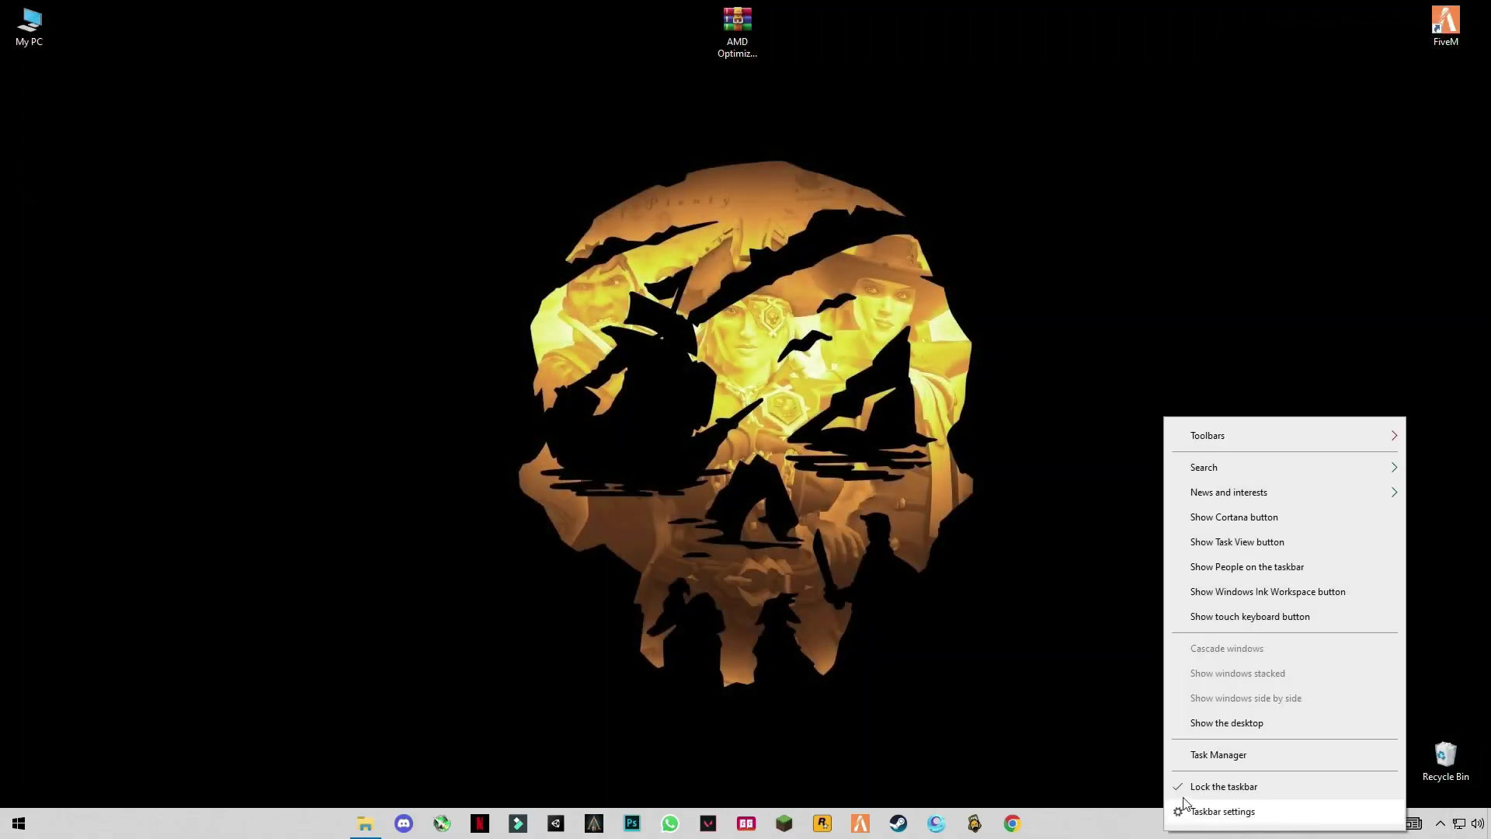
click(1192, 759)
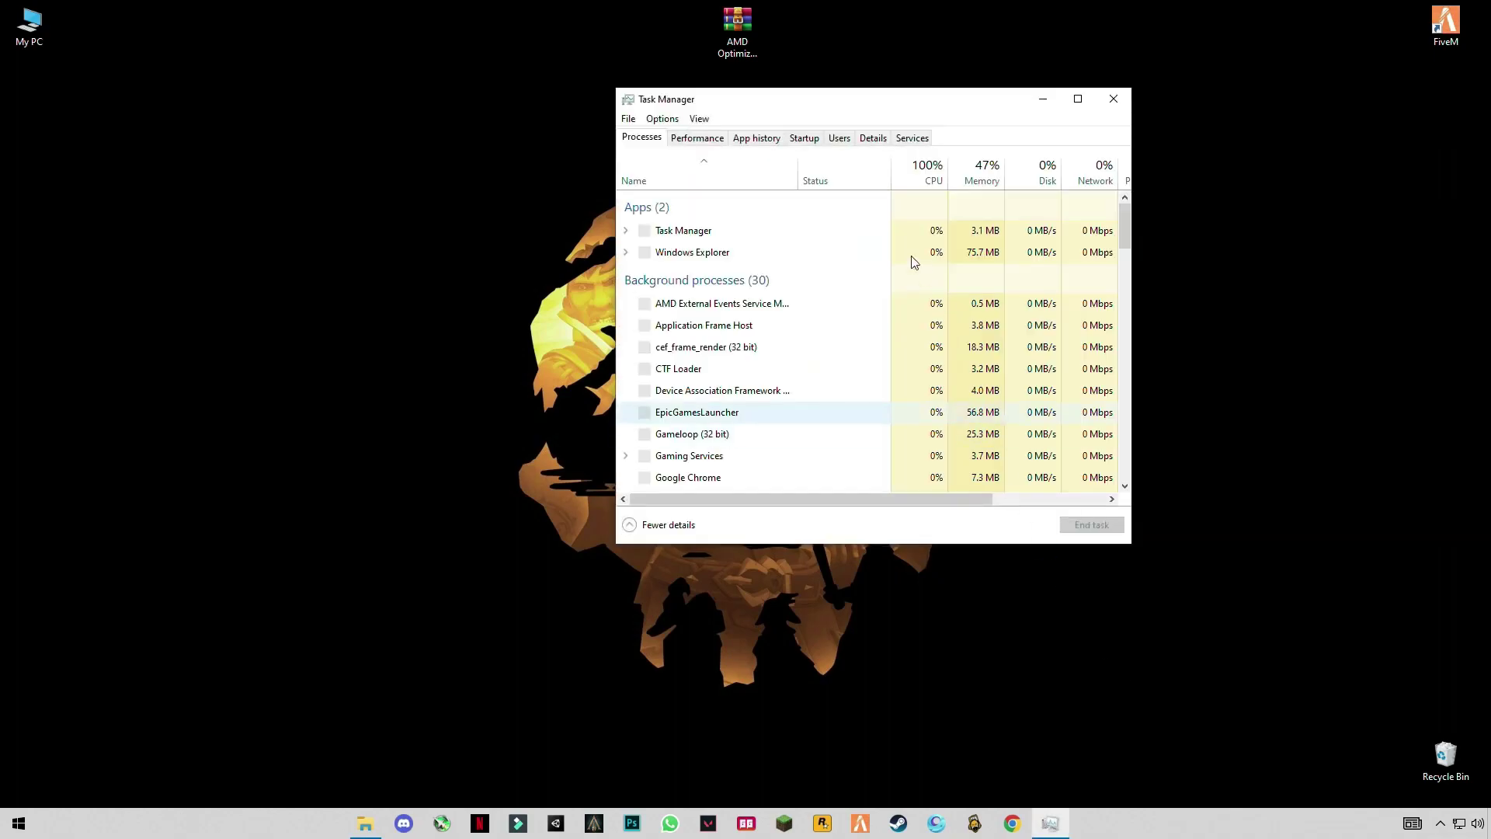
click(804, 138)
click(898, 227)
click(907, 246)
click(915, 268)
click(908, 295)
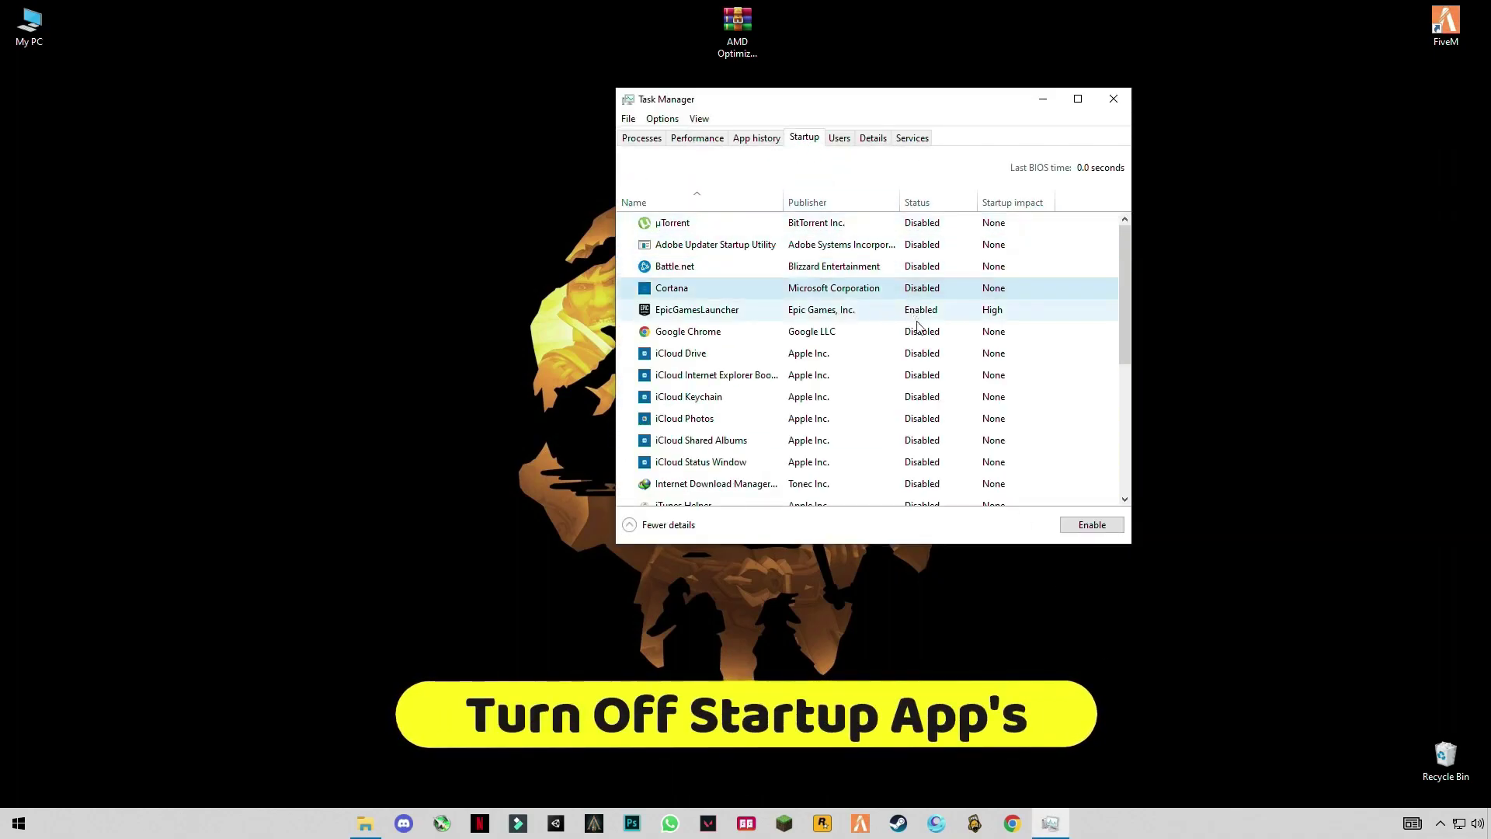
drag(1125, 286, 1131, 440)
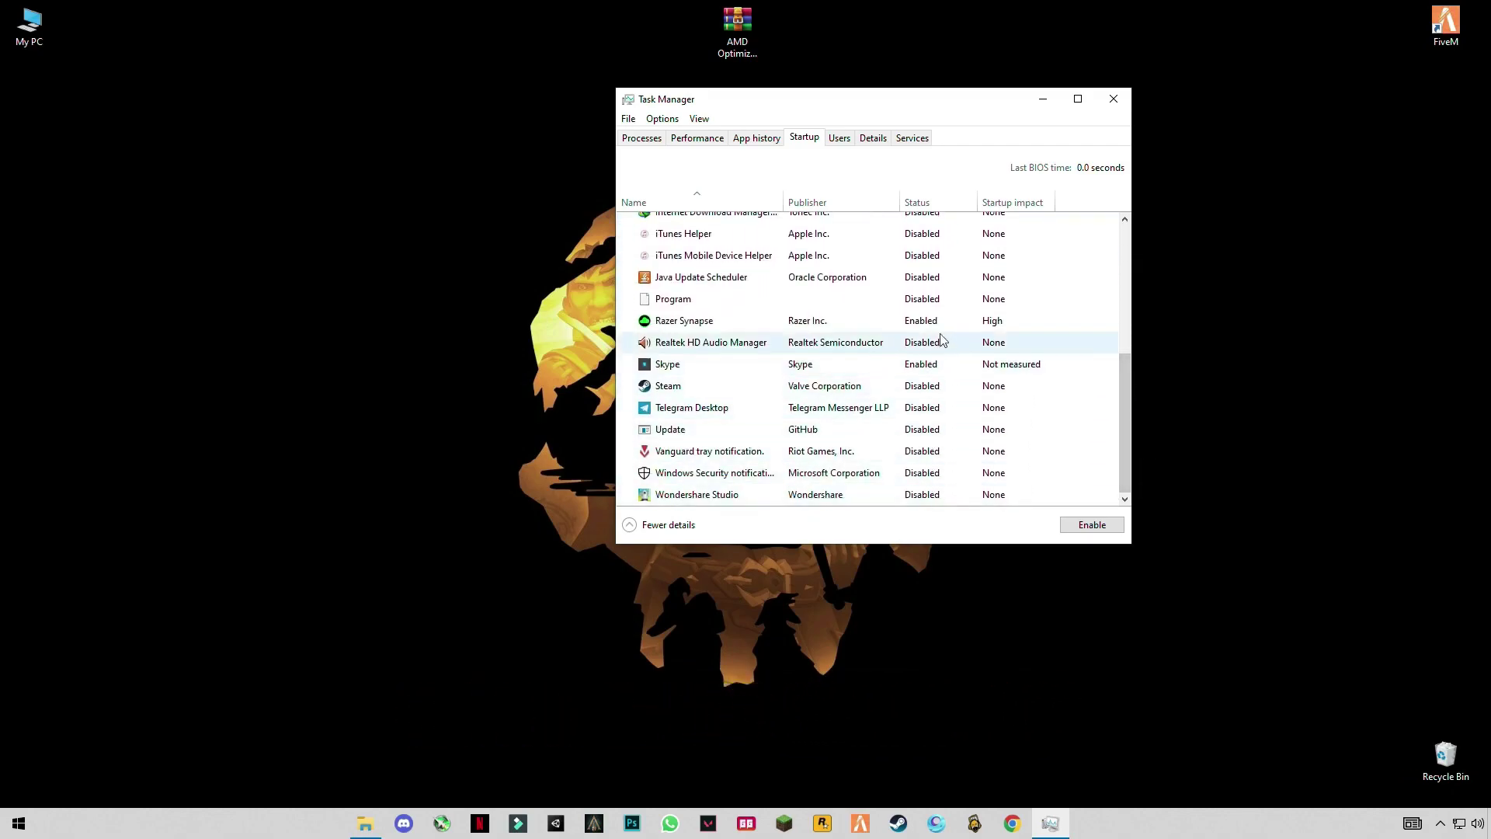
scroll(979, 381, up, 2)
scroll(998, 326, up, 1)
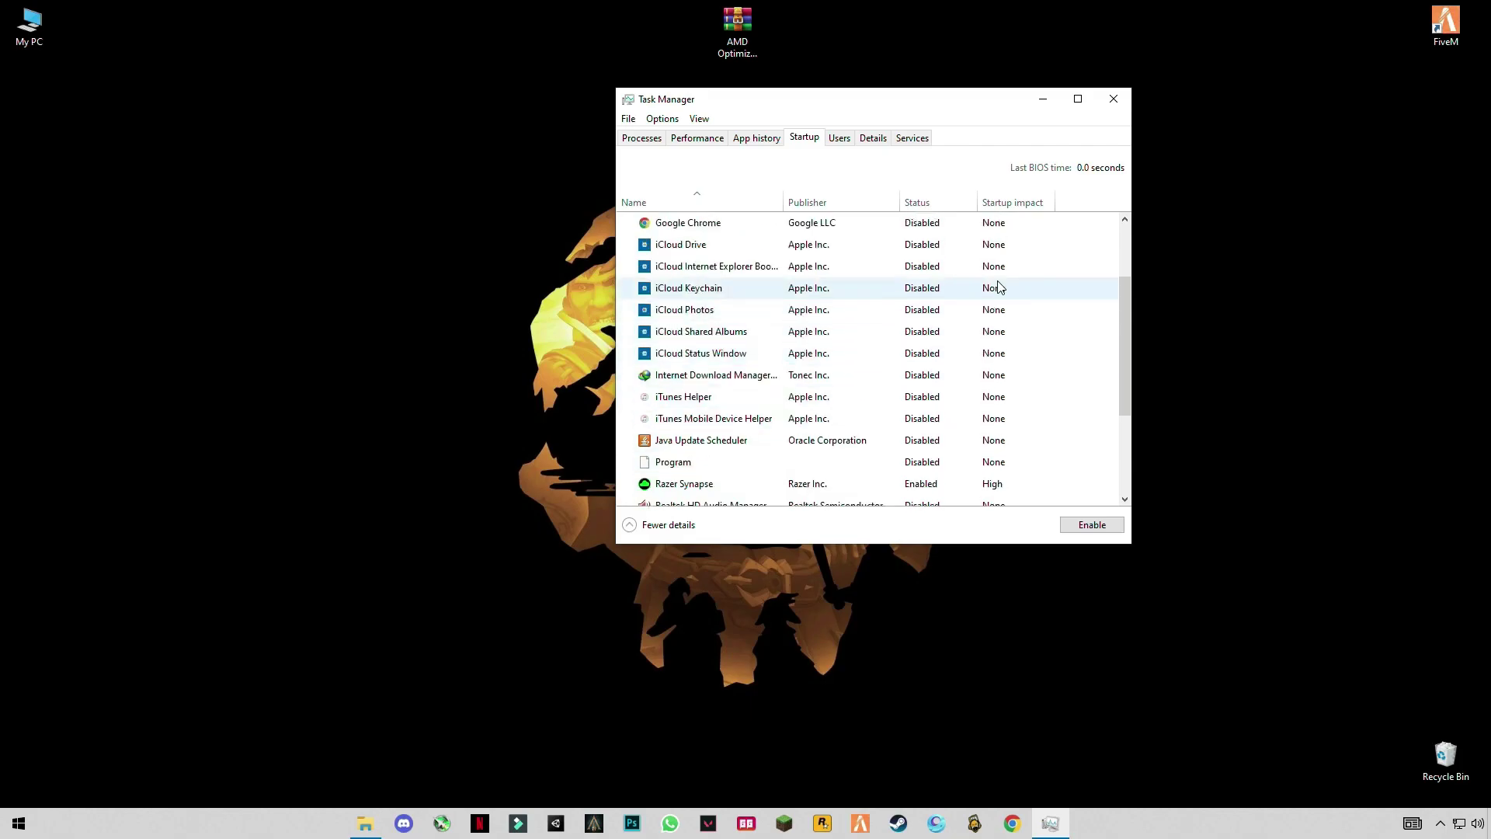
scroll(1005, 264, down, 2)
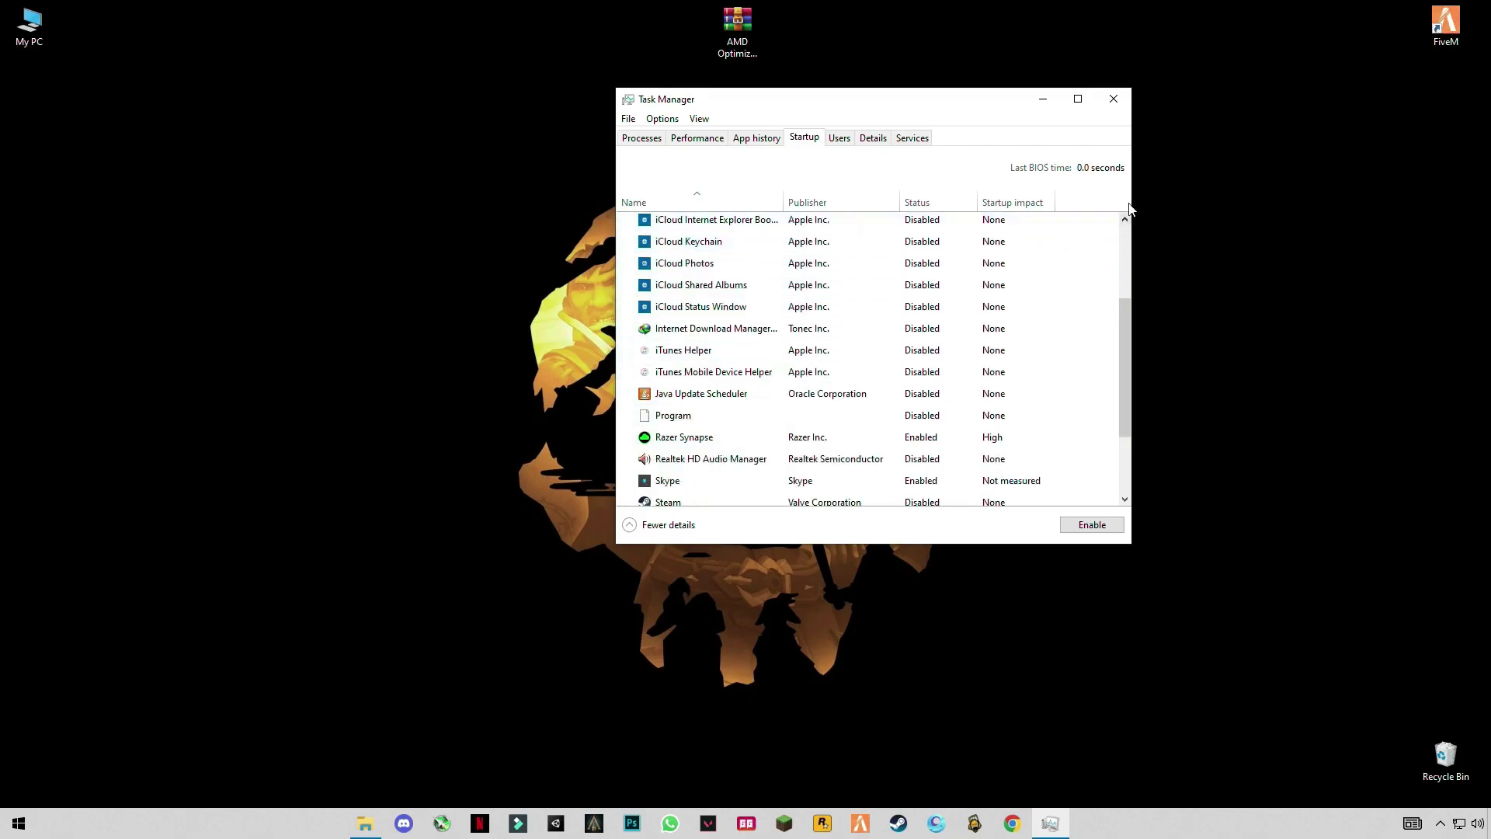
click(1114, 99)
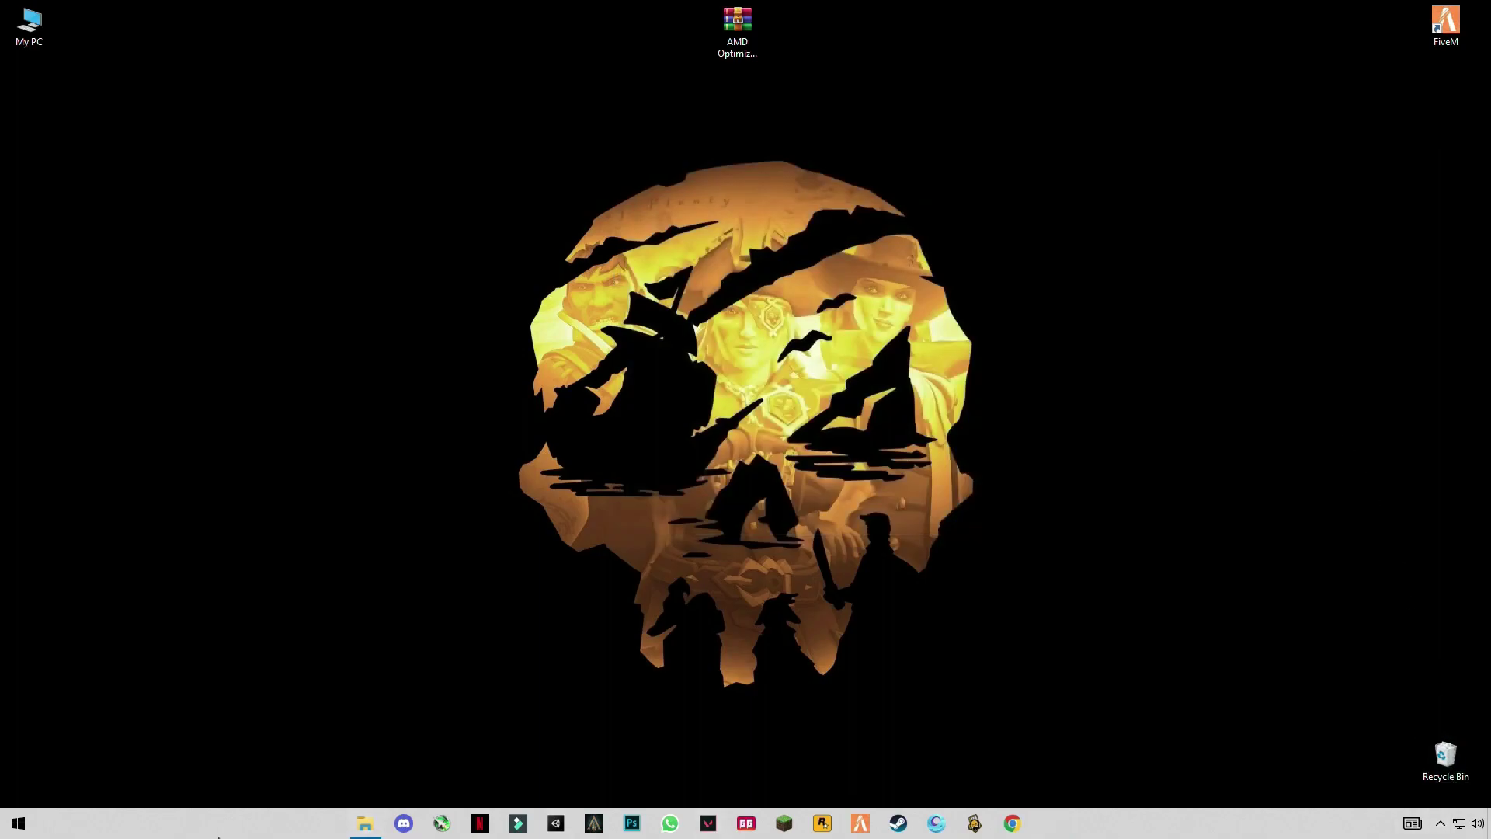
Bring up the Run dialog with Win+R, ready to open PREFETCH
click(3, 827)
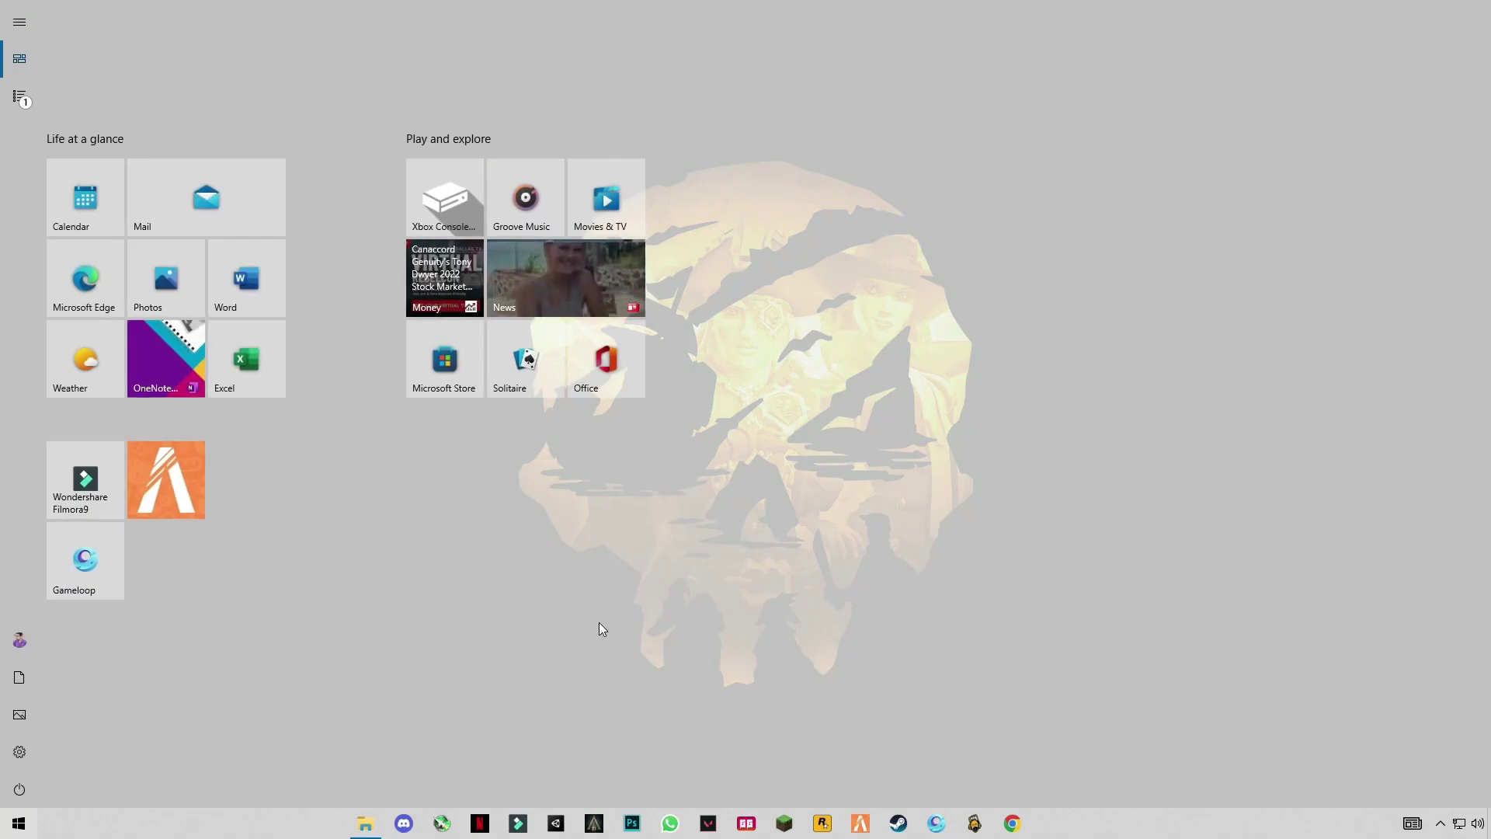
key(super+r)
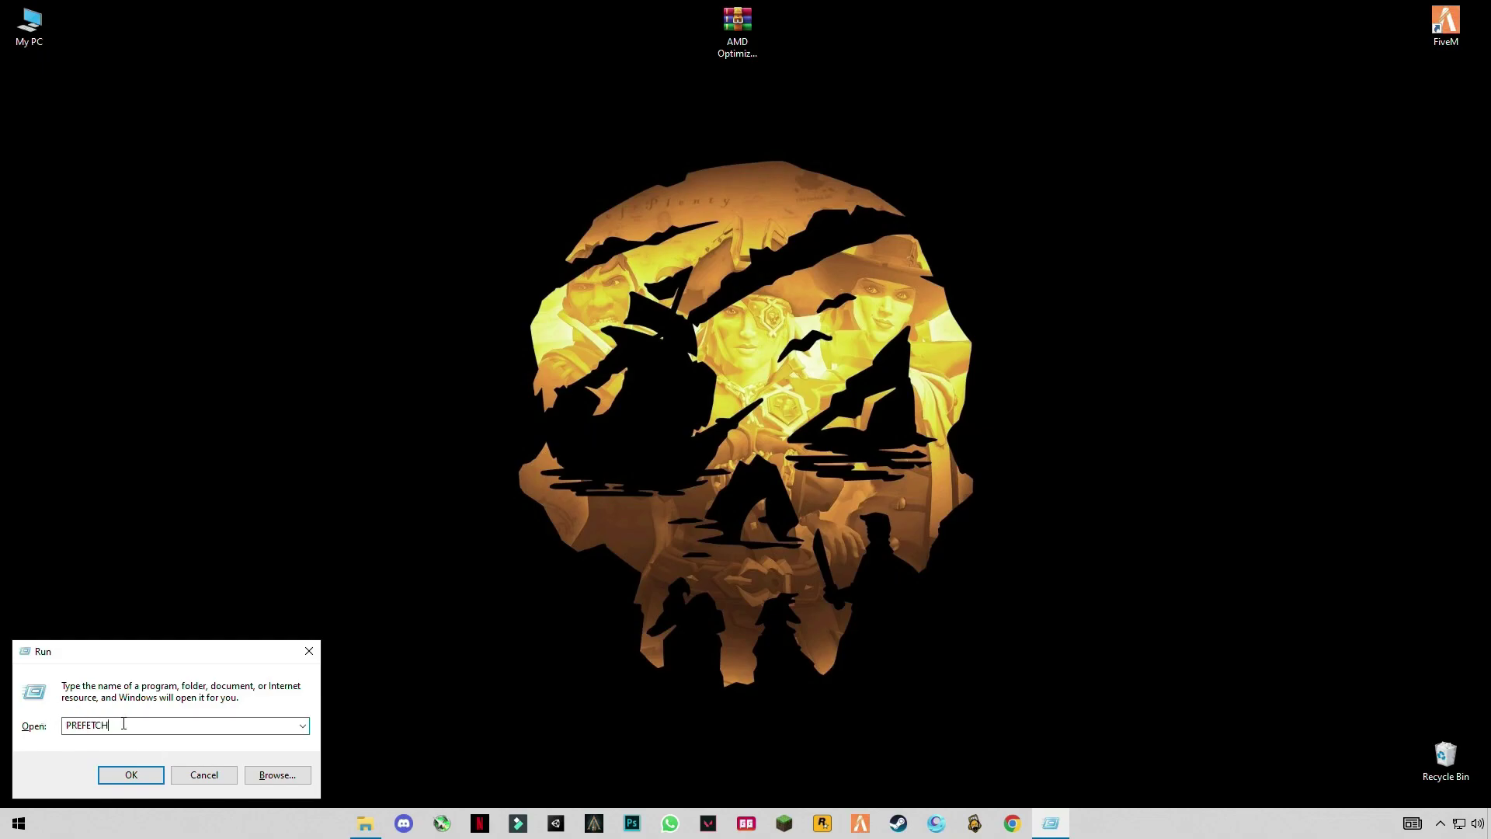
Open the Prefetch folder, delete all 162 files while skipping the in-use one, and close it
click(131, 775)
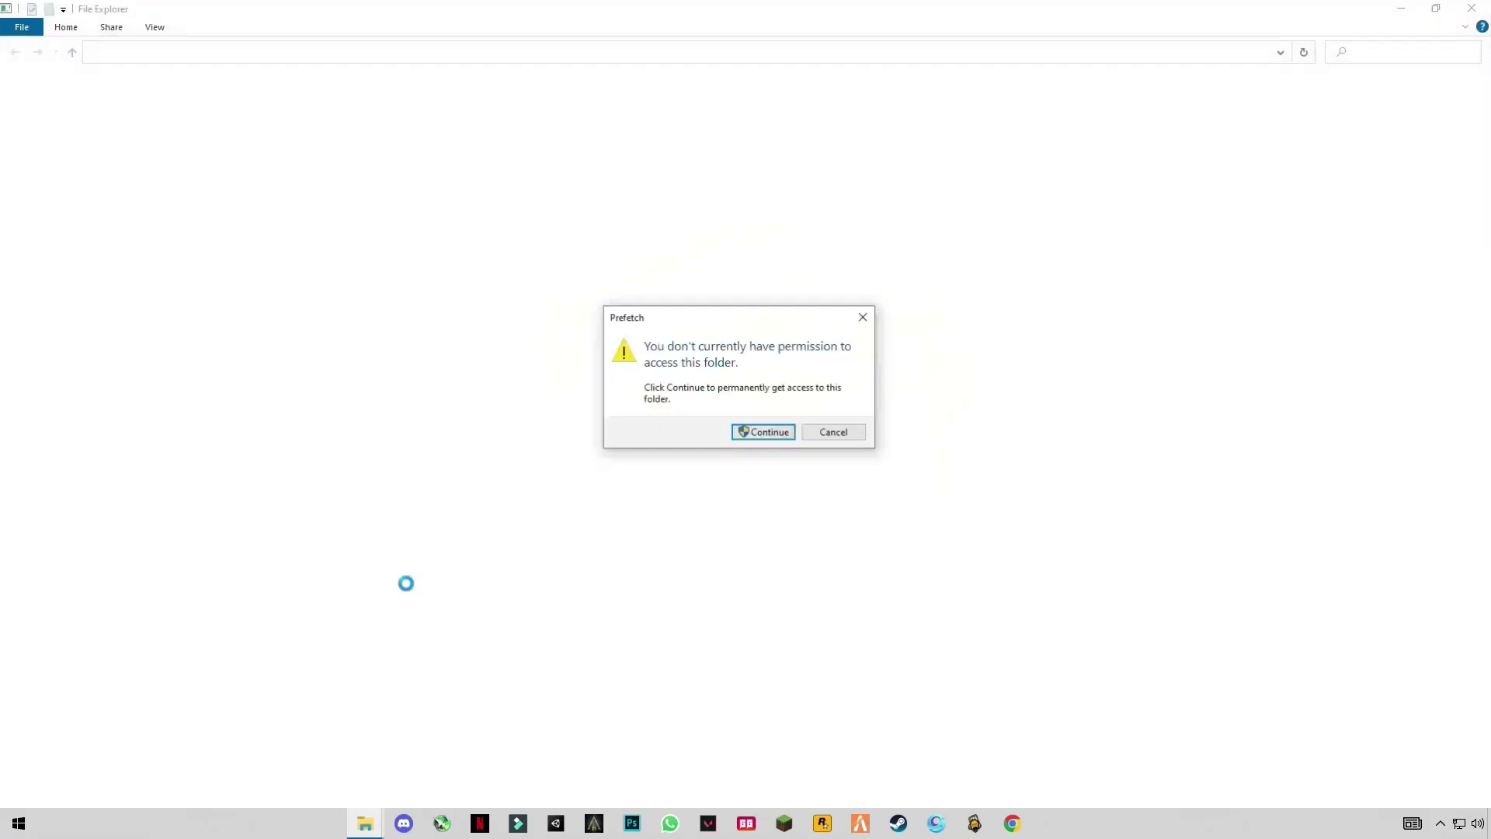
click(742, 433)
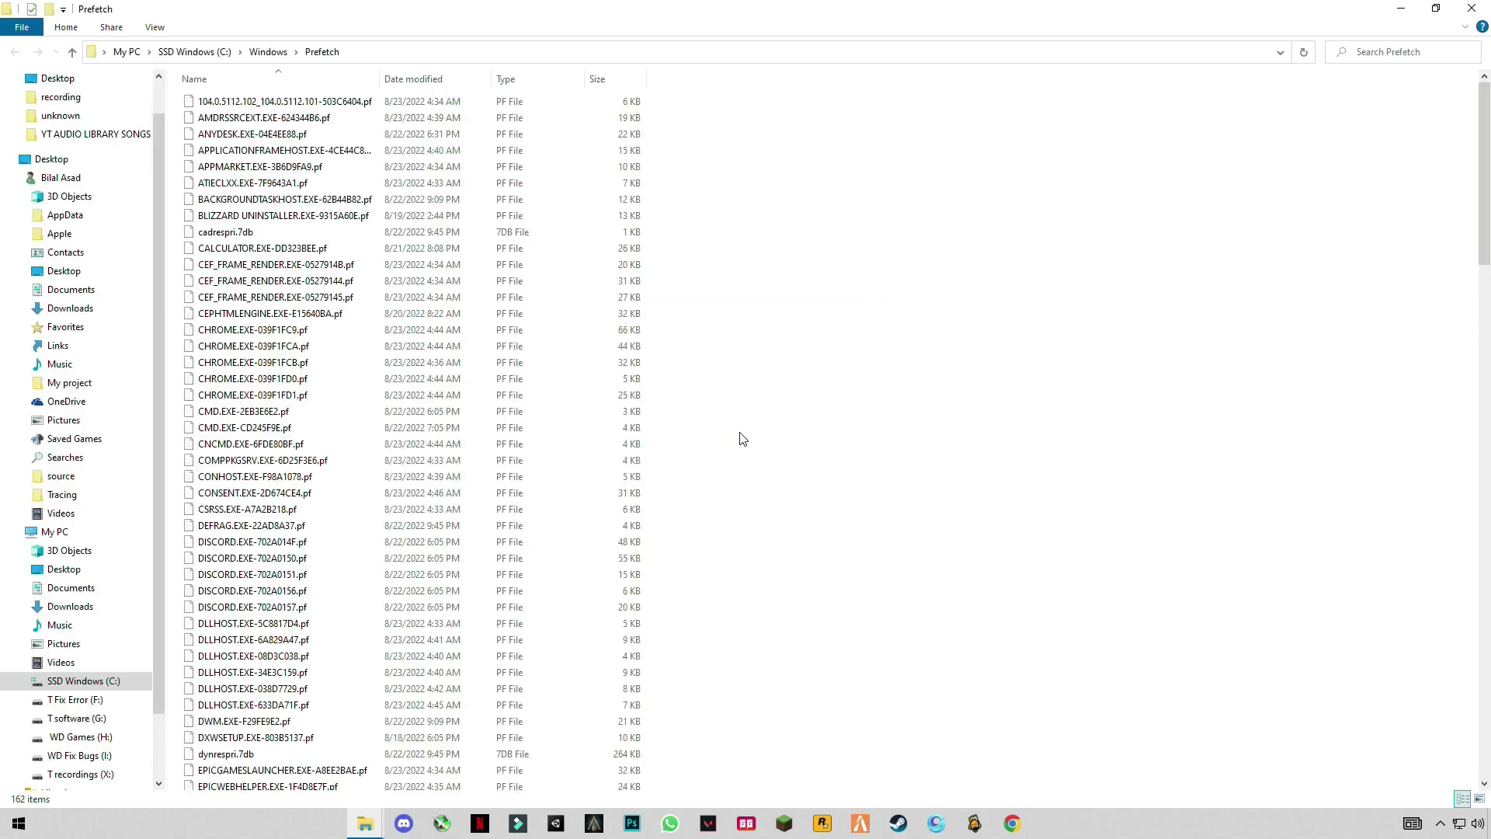
click(295, 428)
key(ctrl+a)
right_click(301, 446)
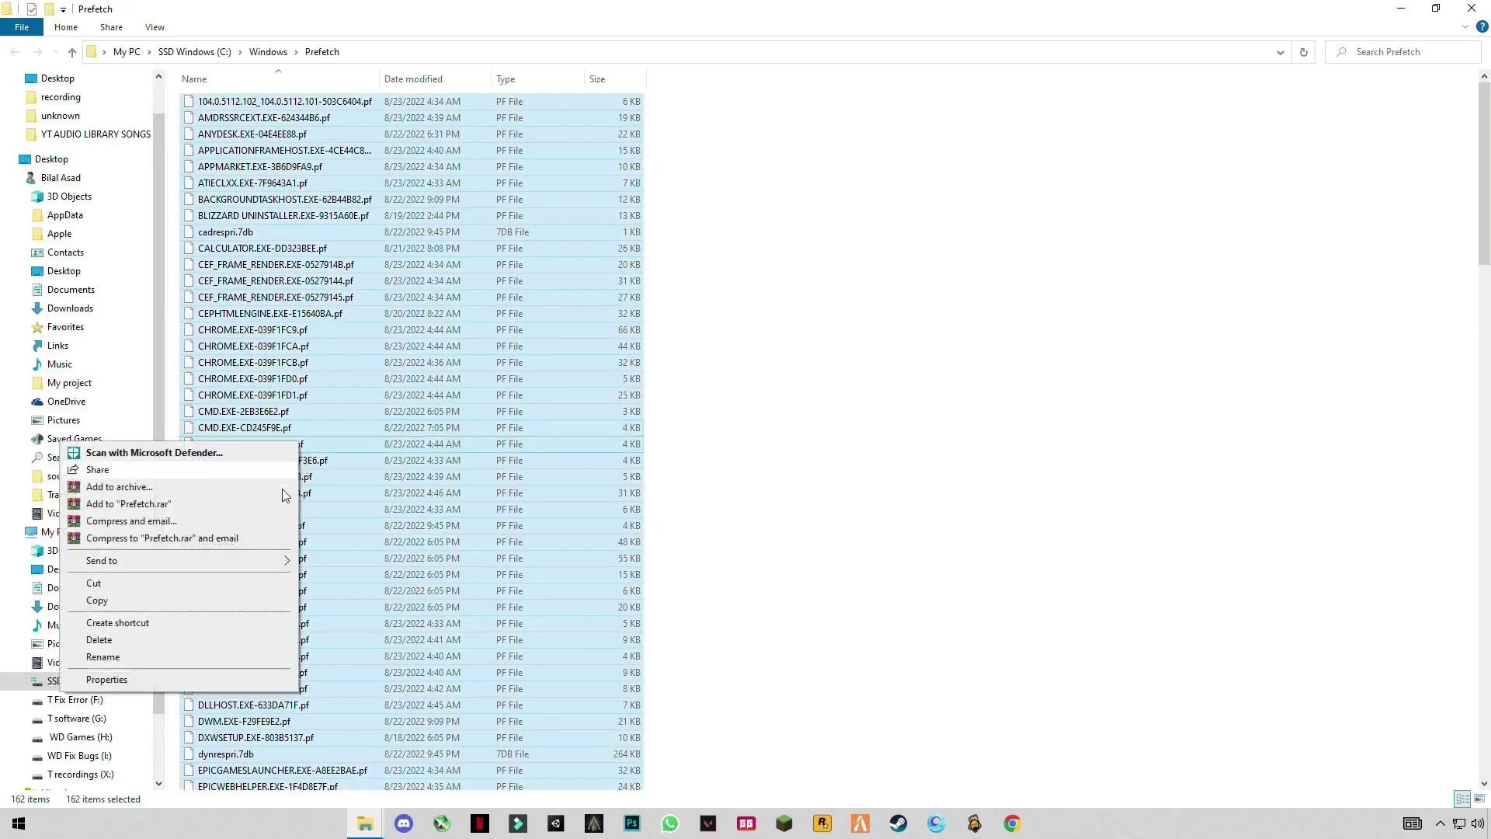
click(101, 642)
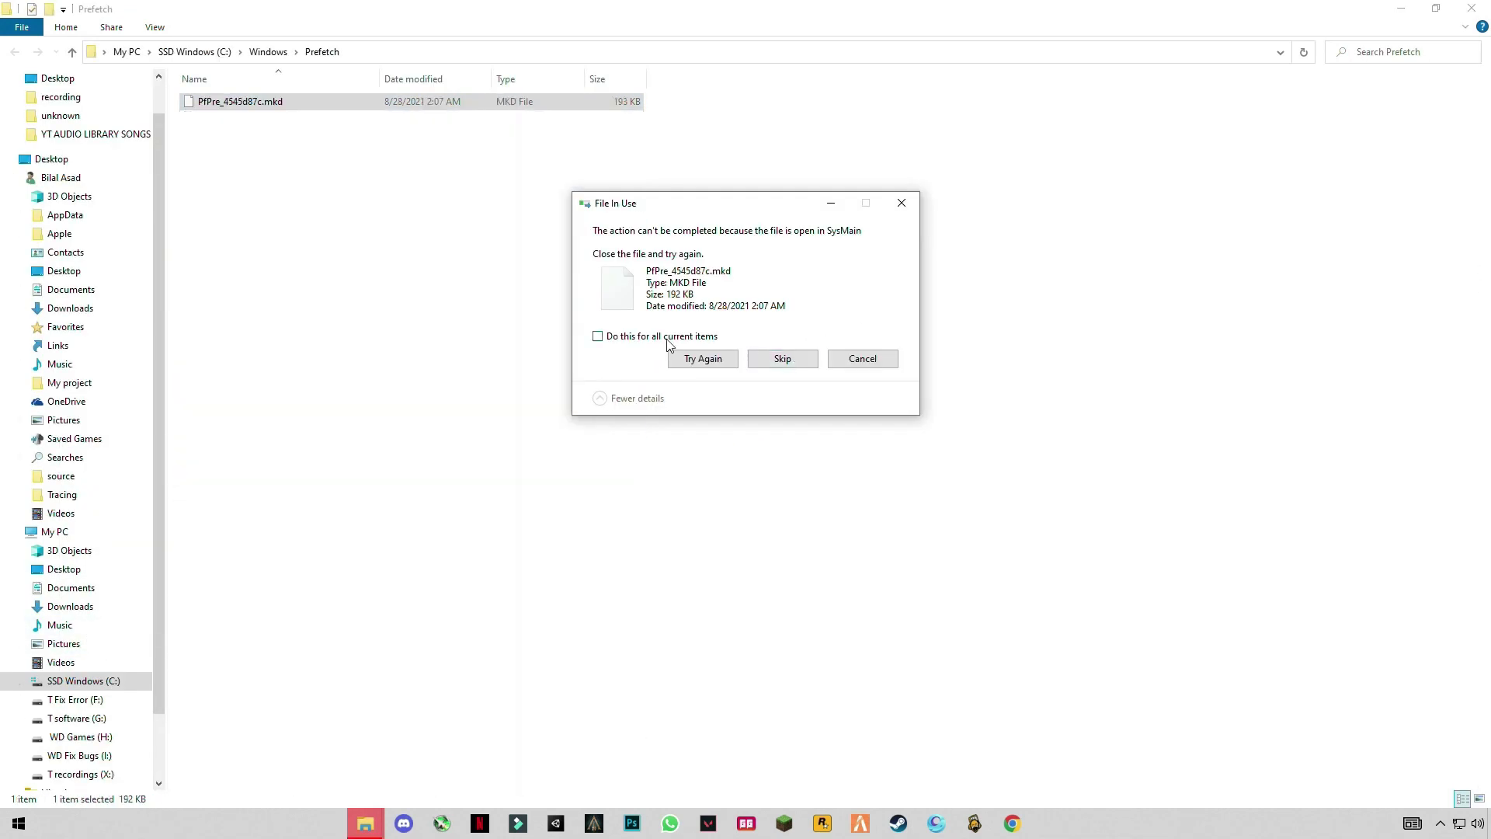
click(769, 361)
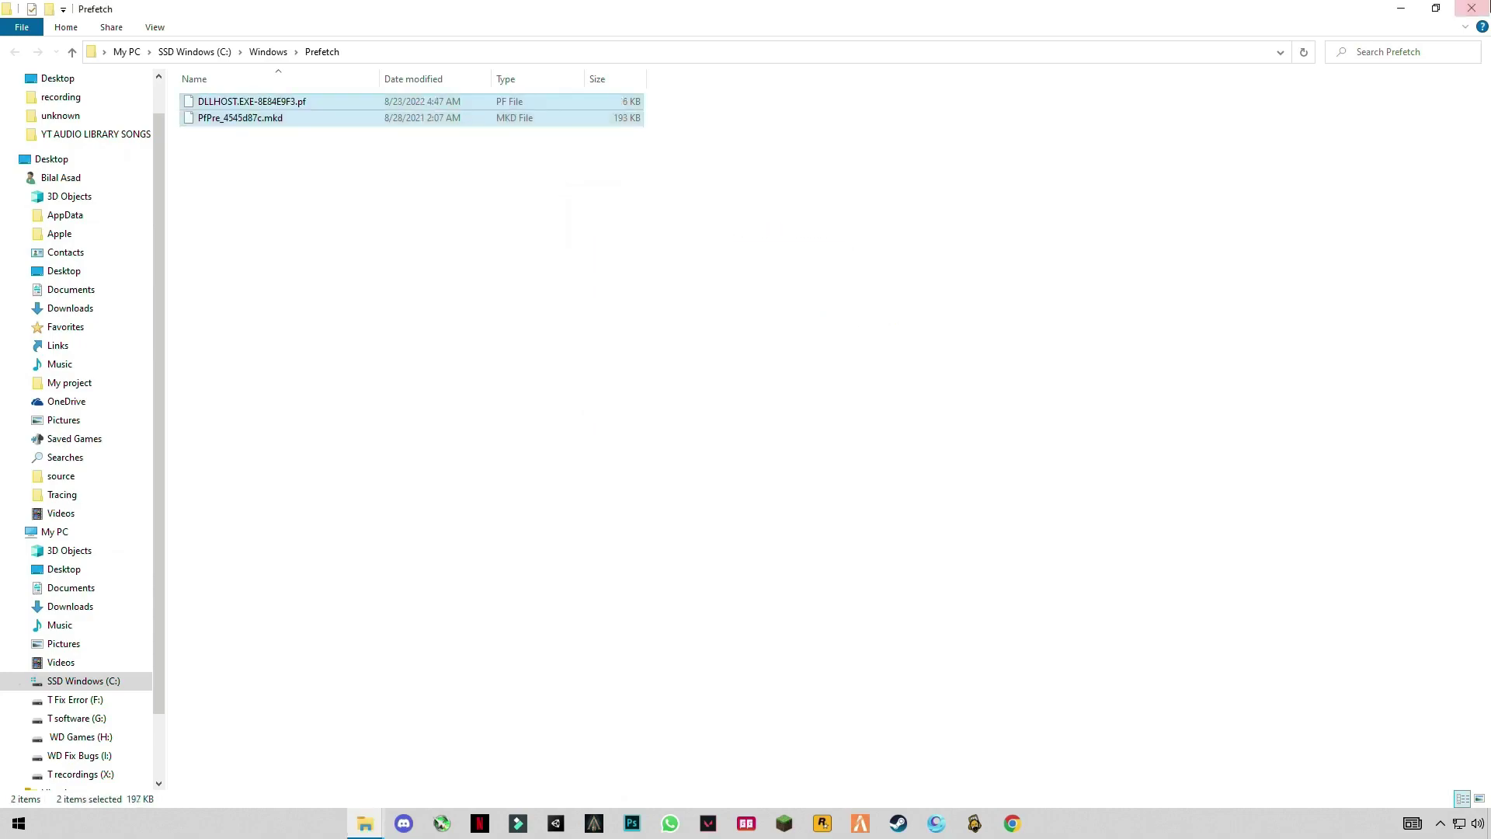
click(1489, 4)
Delete all 92 items in the Windows TEMP folder with administrator permission, skipping the in-use file
key(super+r)
key(BackSpace)
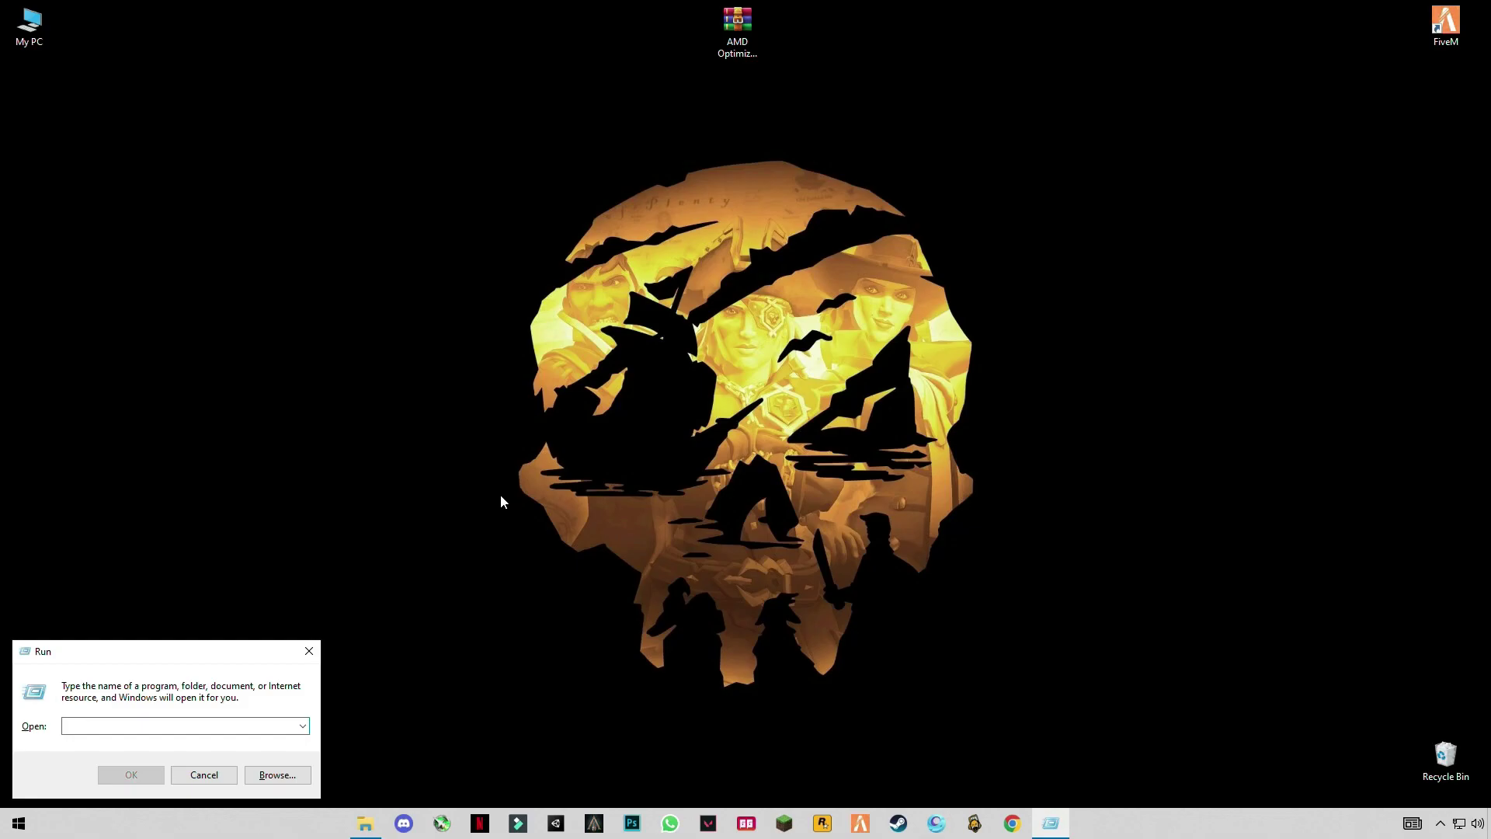
text(TEMP)
key(Return)
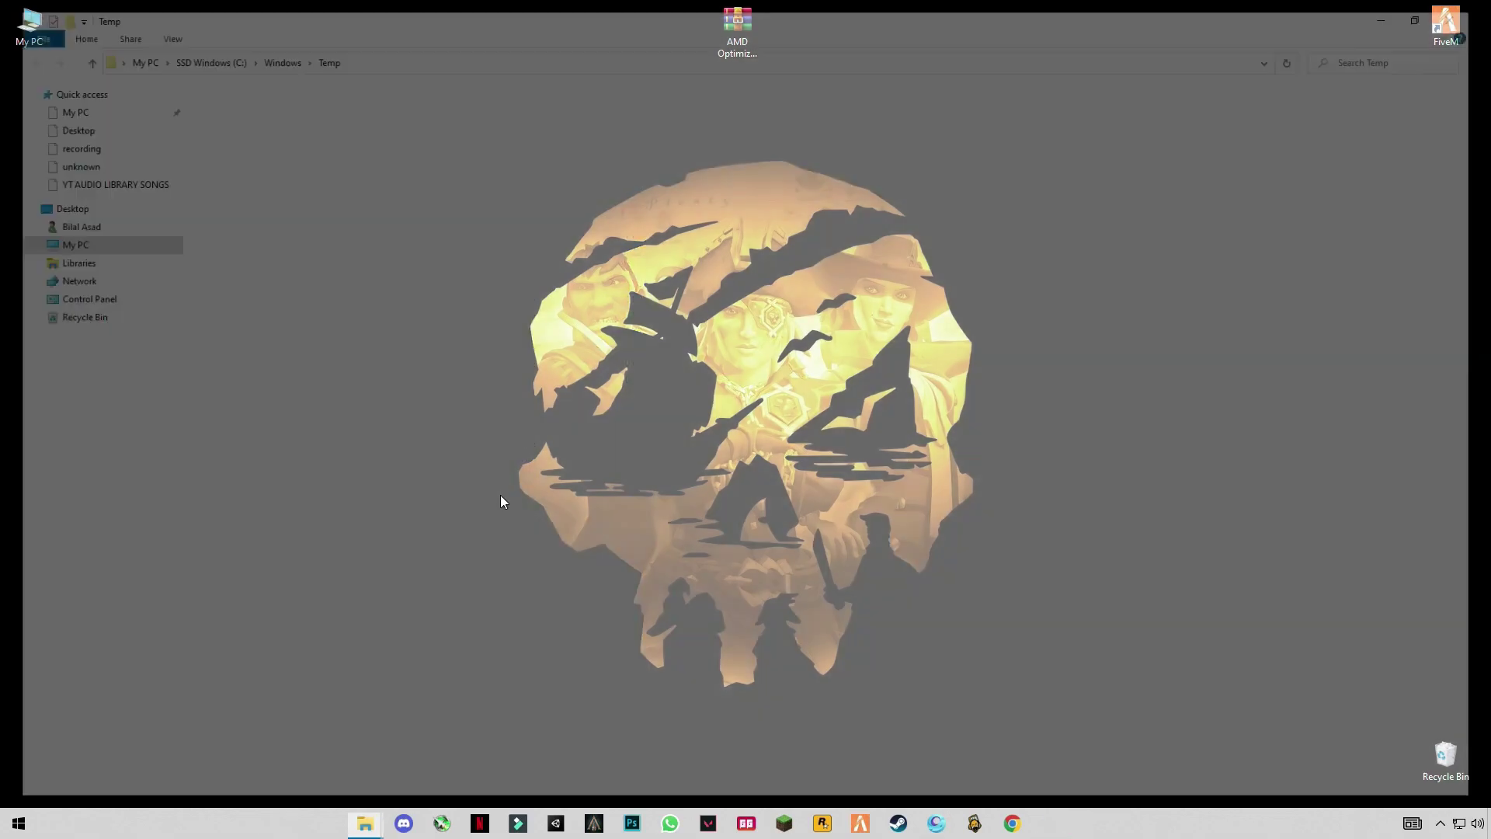
click(500, 495)
key(ctrl+a)
right_click(500, 495)
click(303, 693)
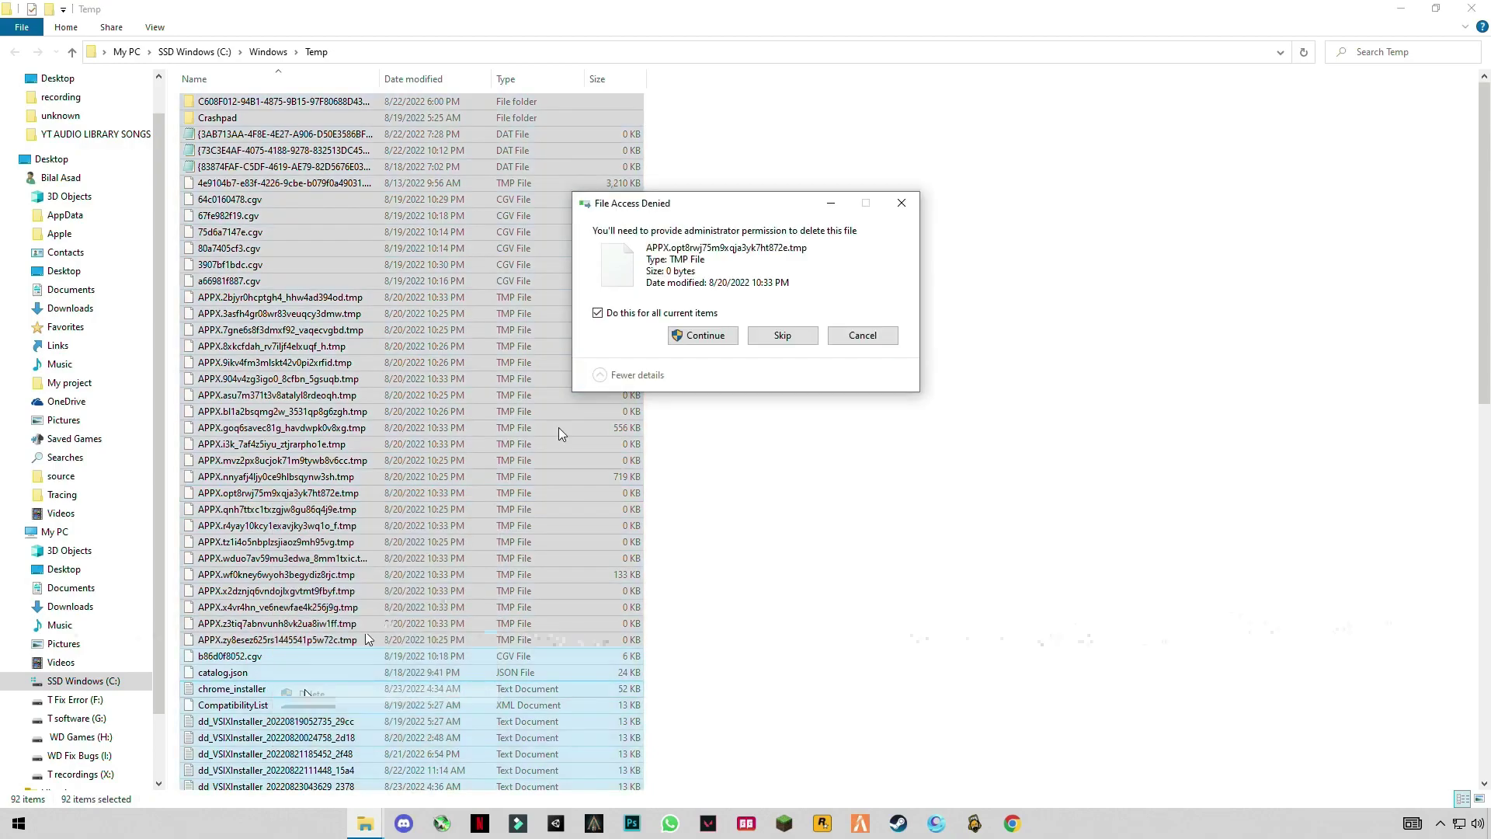
click(701, 338)
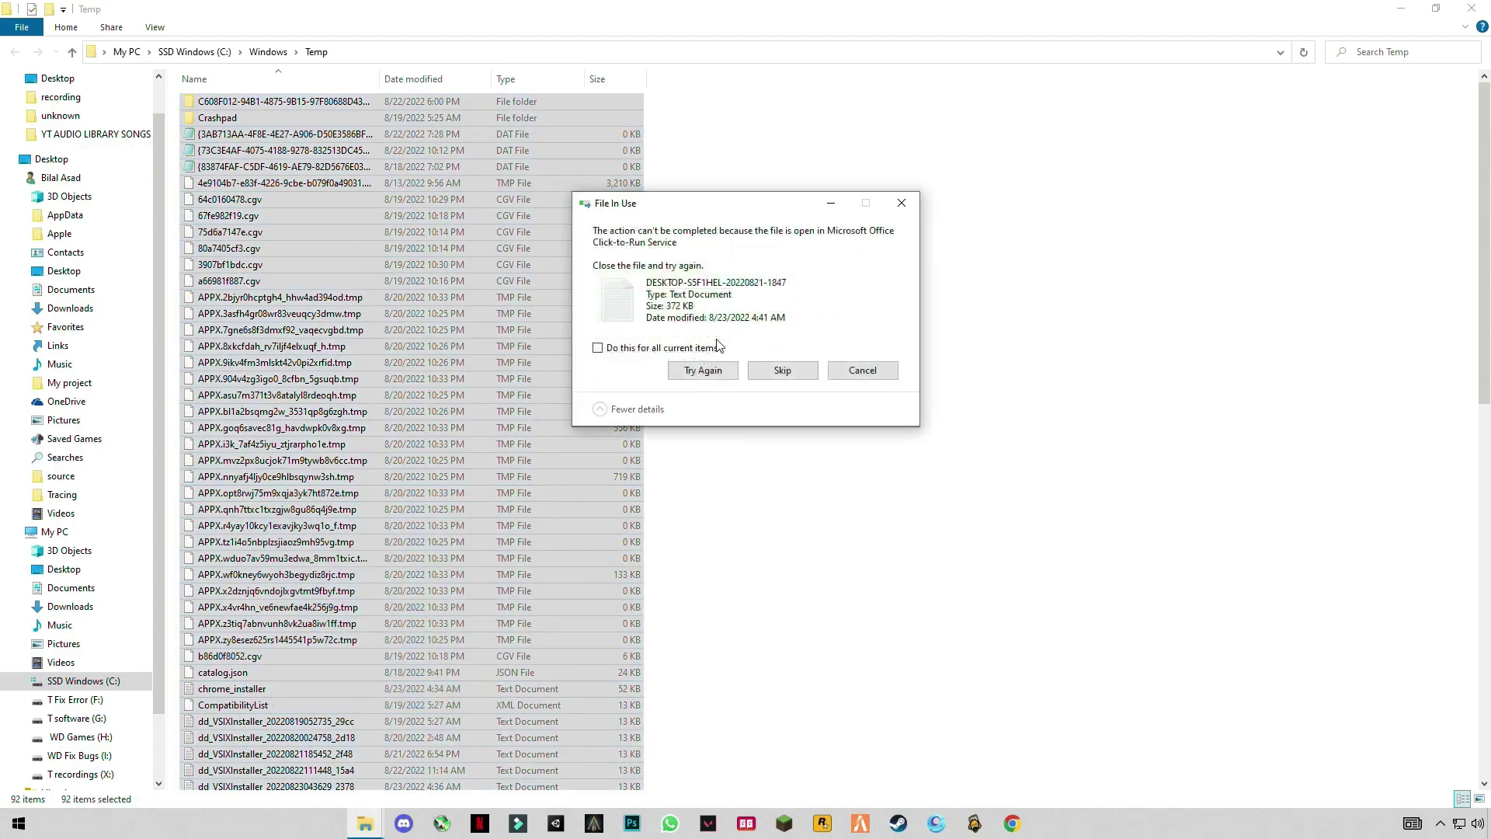
click(782, 370)
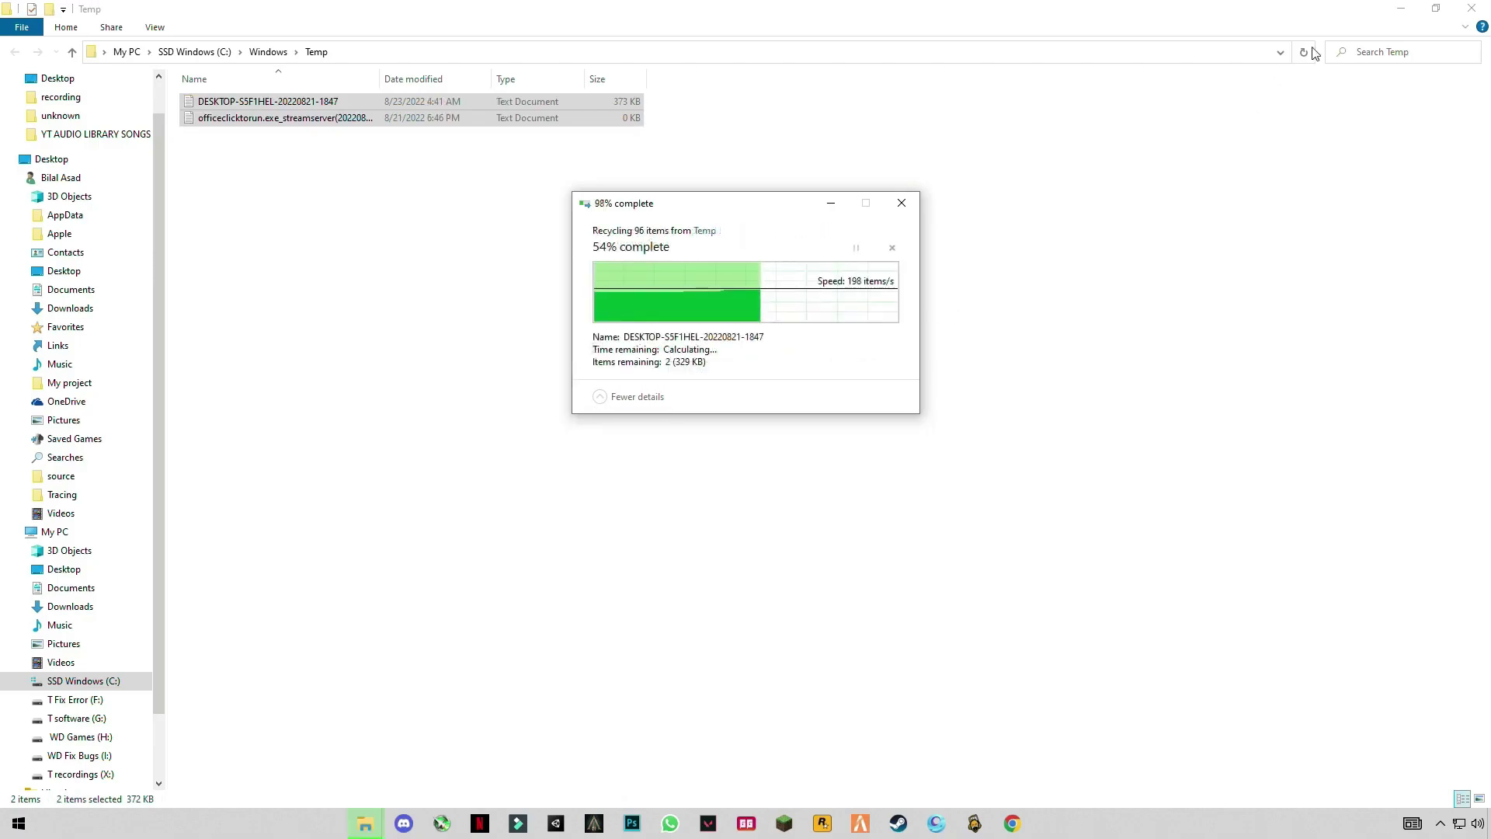
click(1402, 9)
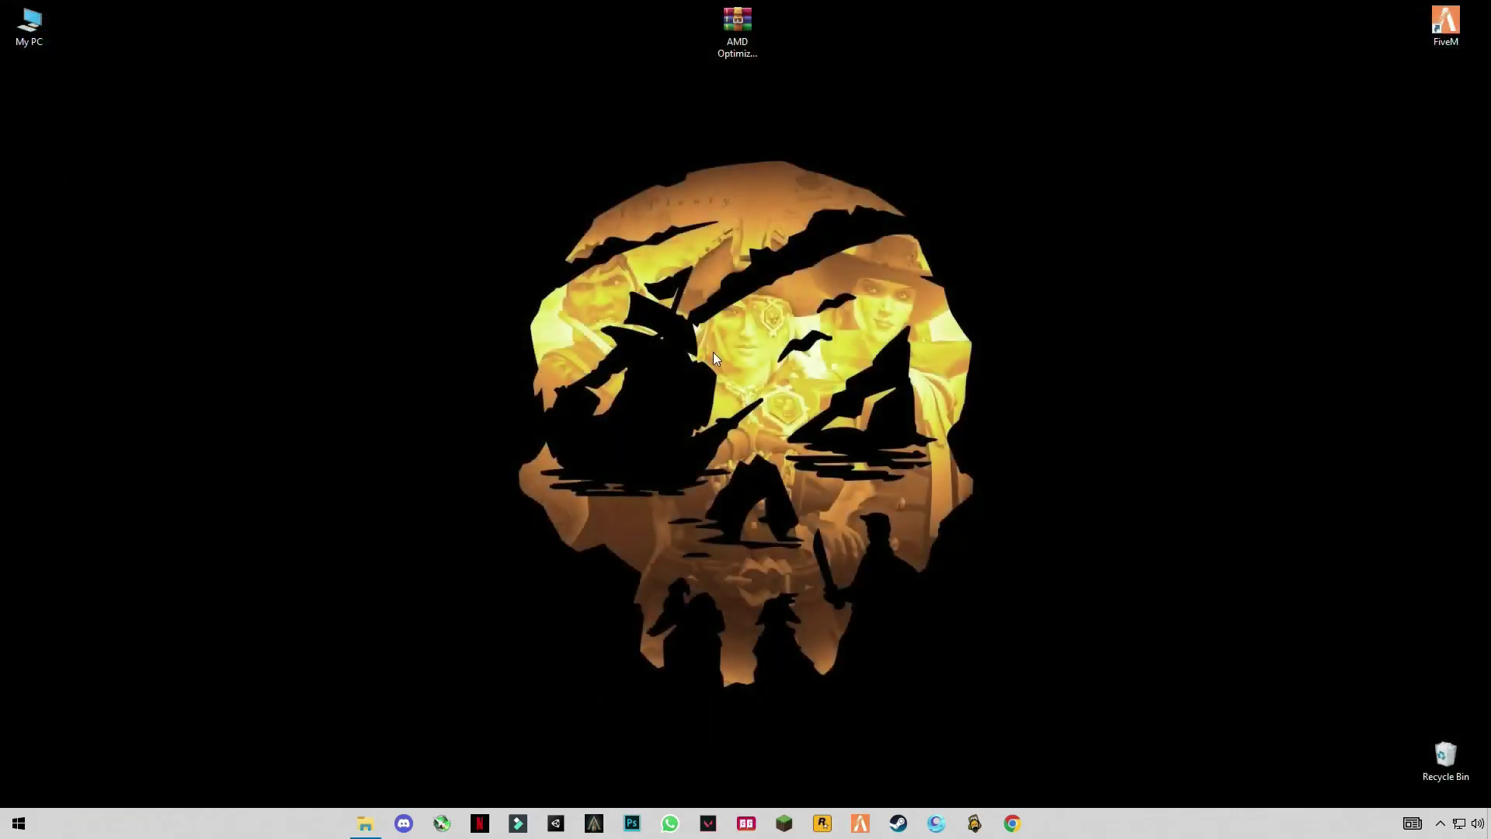
Delete all 84 items in the user's %TEMP% folder, skipping the in-use file
key(super+r)
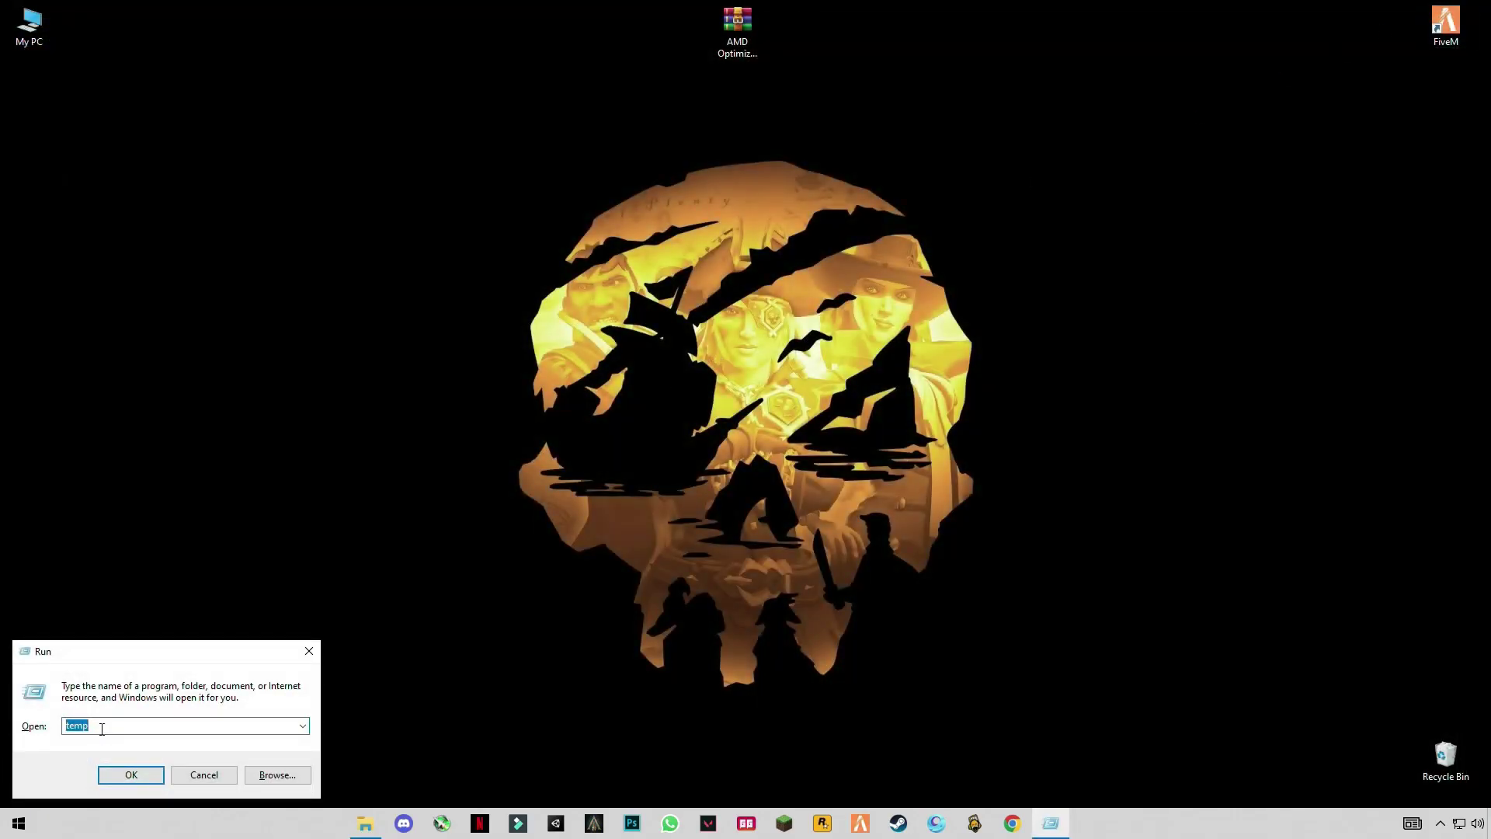
text(%)
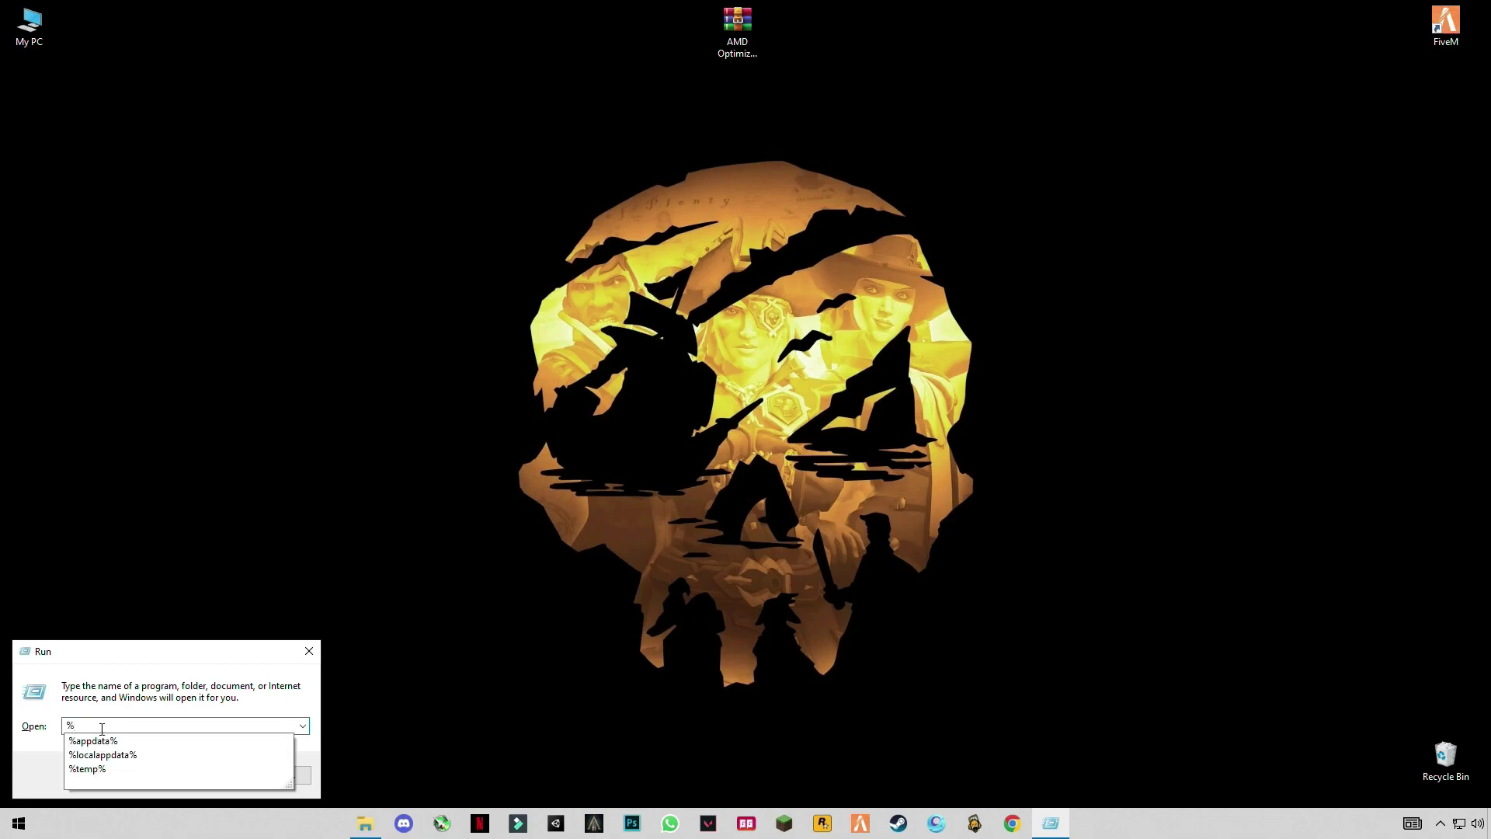
text(TEMP%)
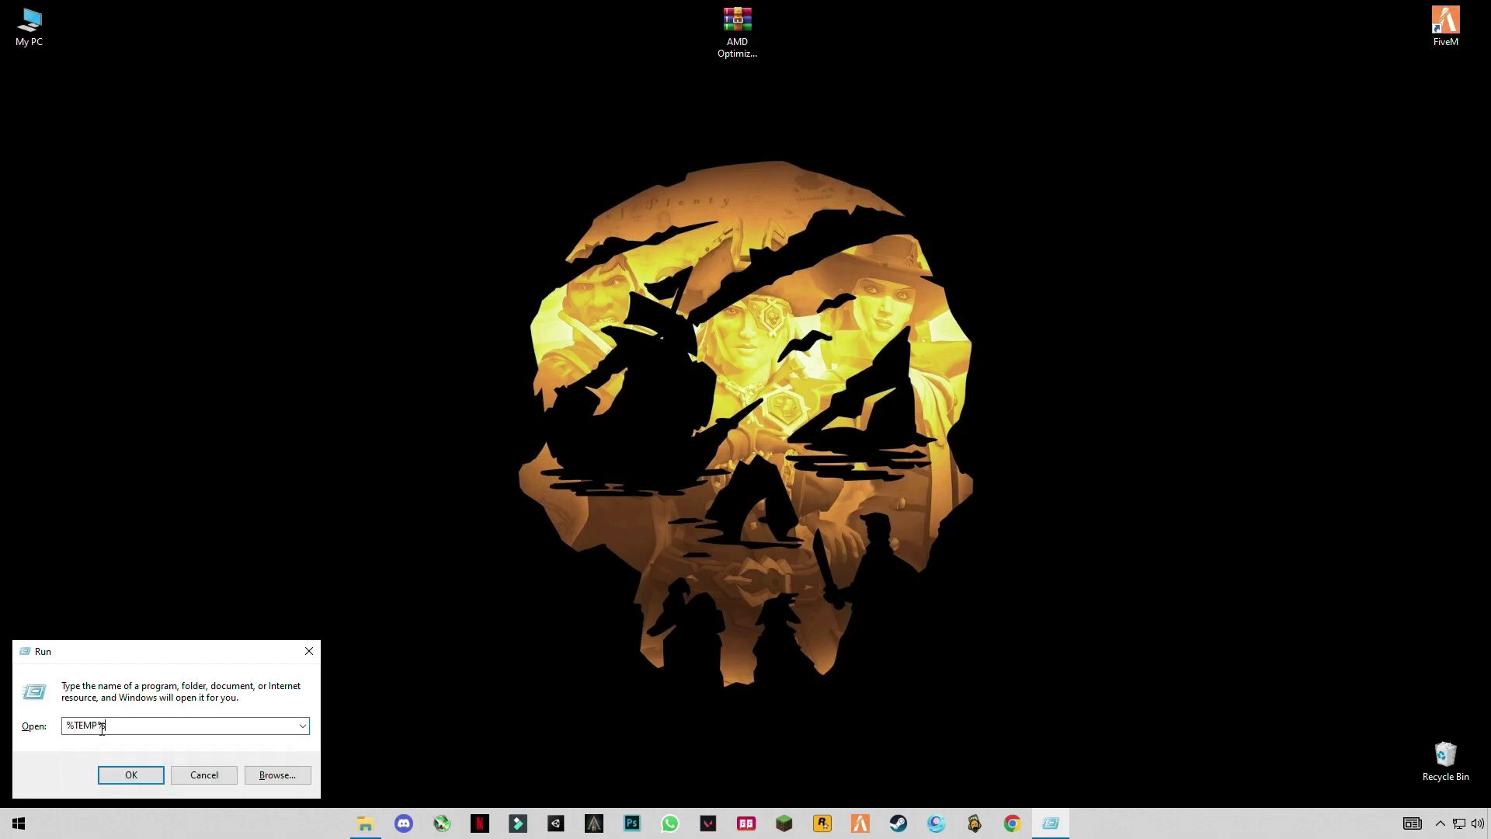
click(131, 773)
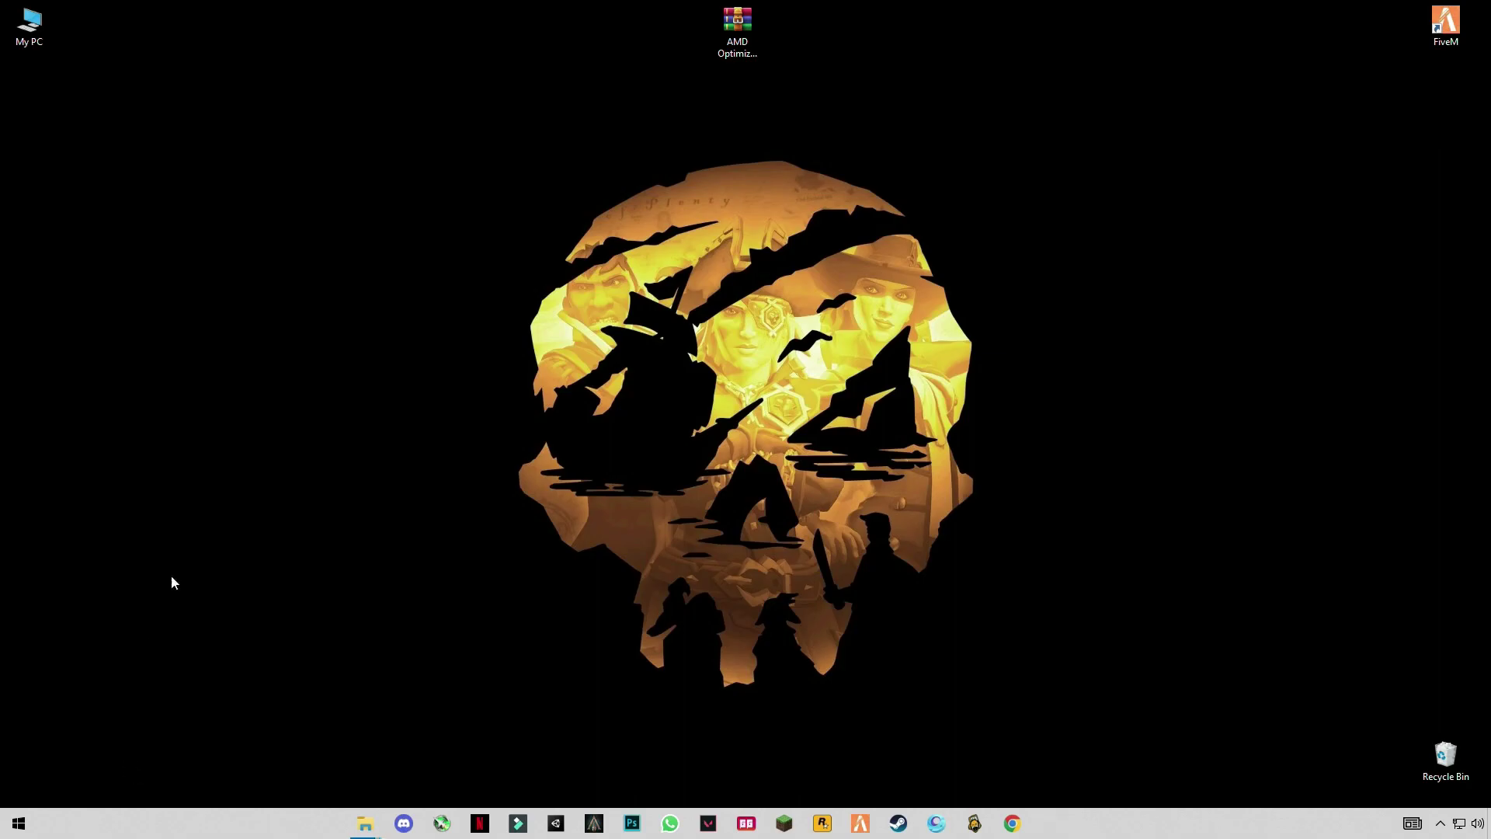
key(ctrl+a)
right_click(536, 245)
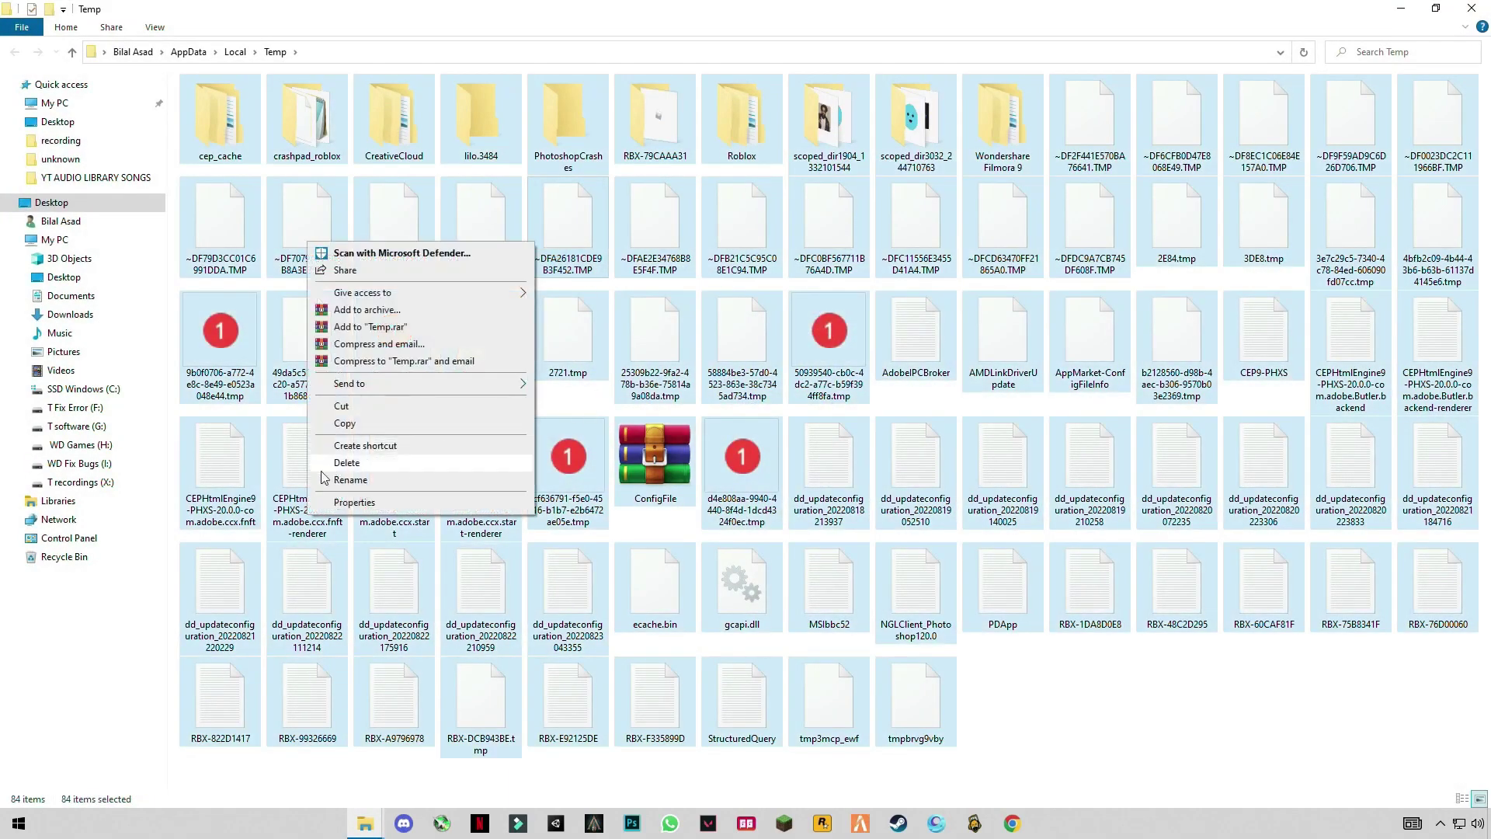
click(340, 465)
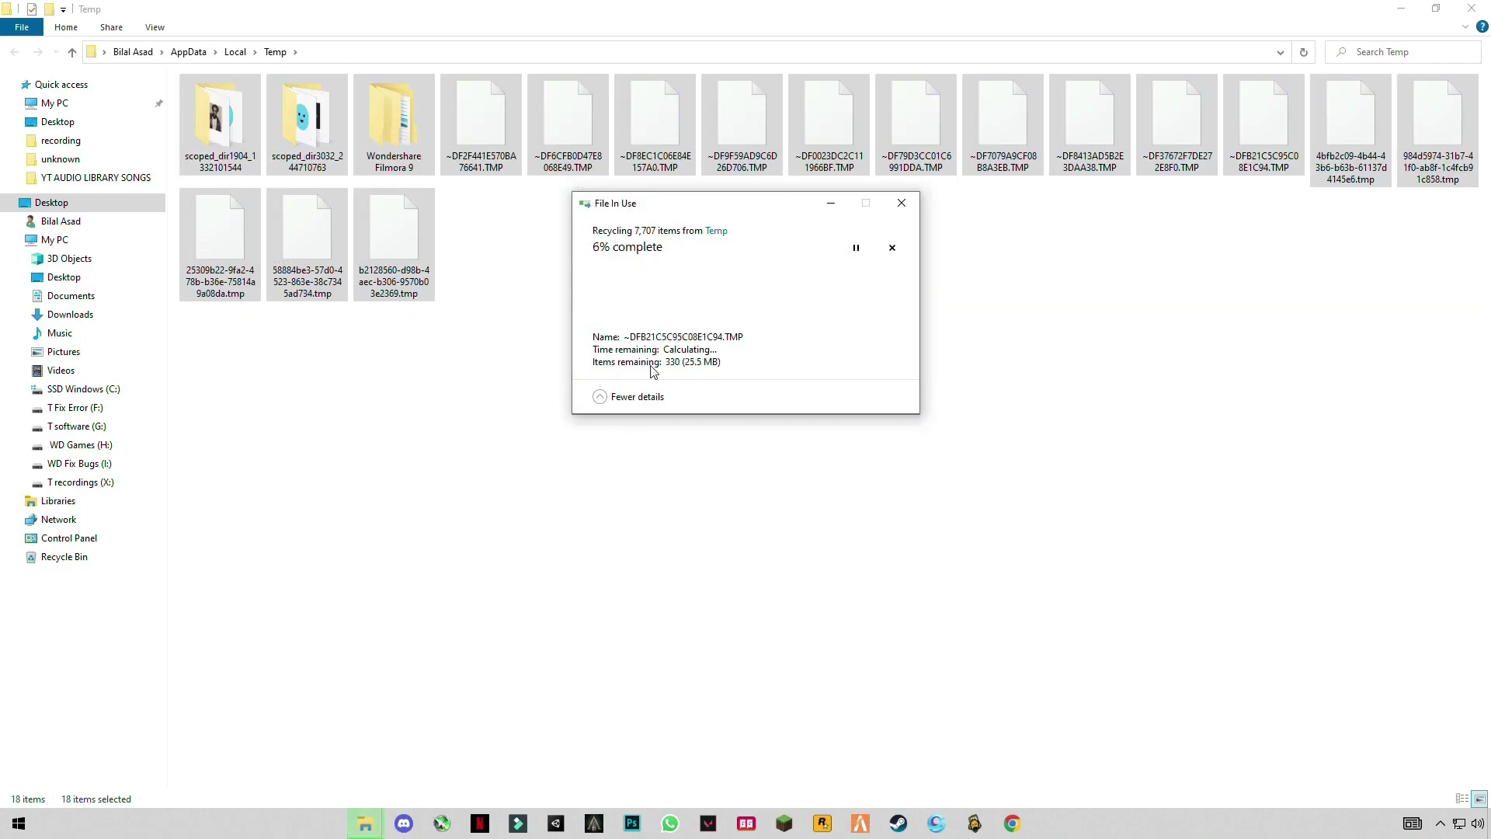
click(782, 361)
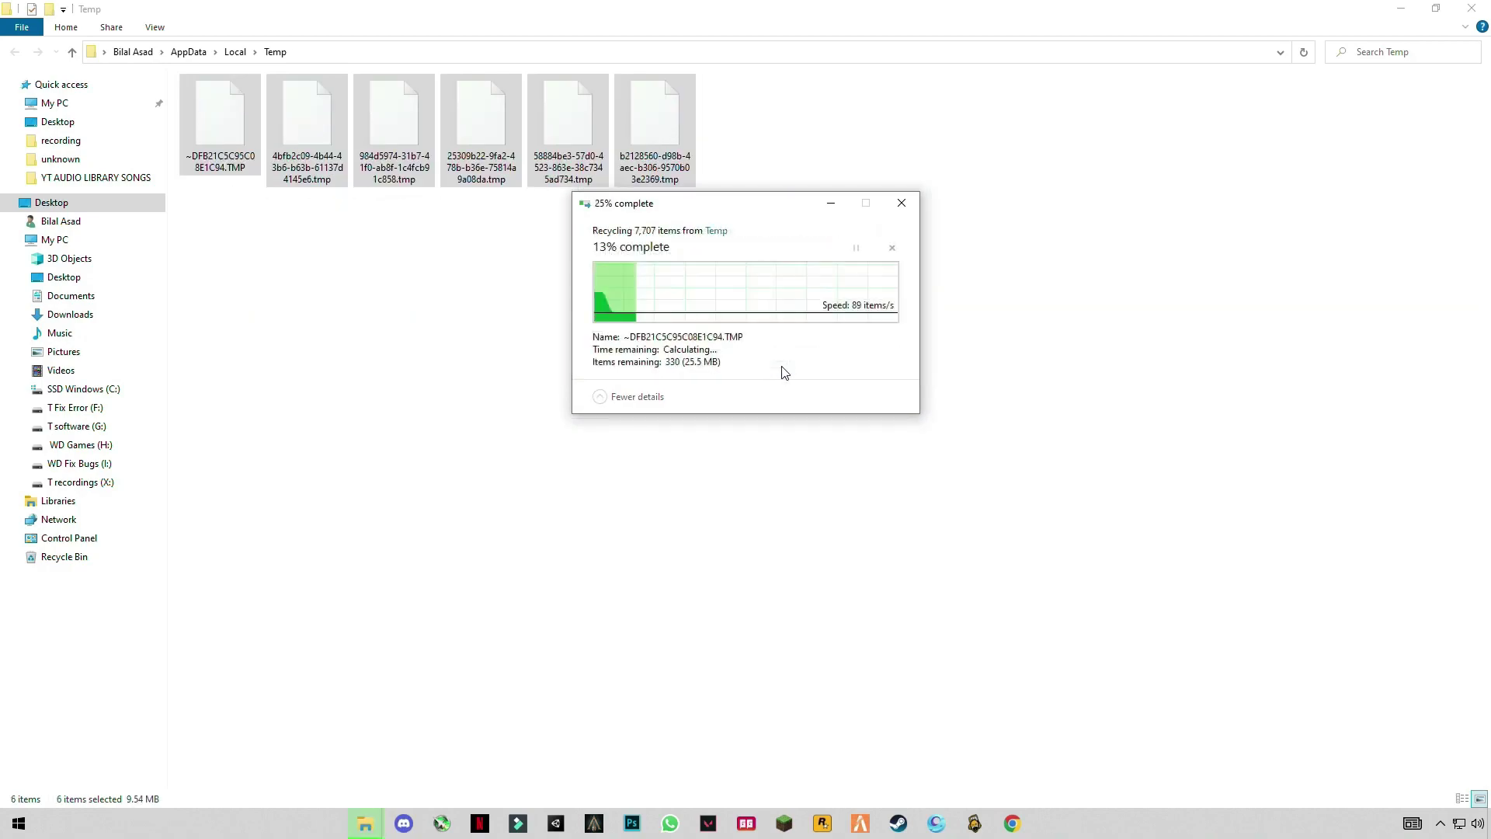
Close the Temp window, empty the Recycle Bin's 7,971 items, and select the AMD Optimized Pack archive
click(1487, 4)
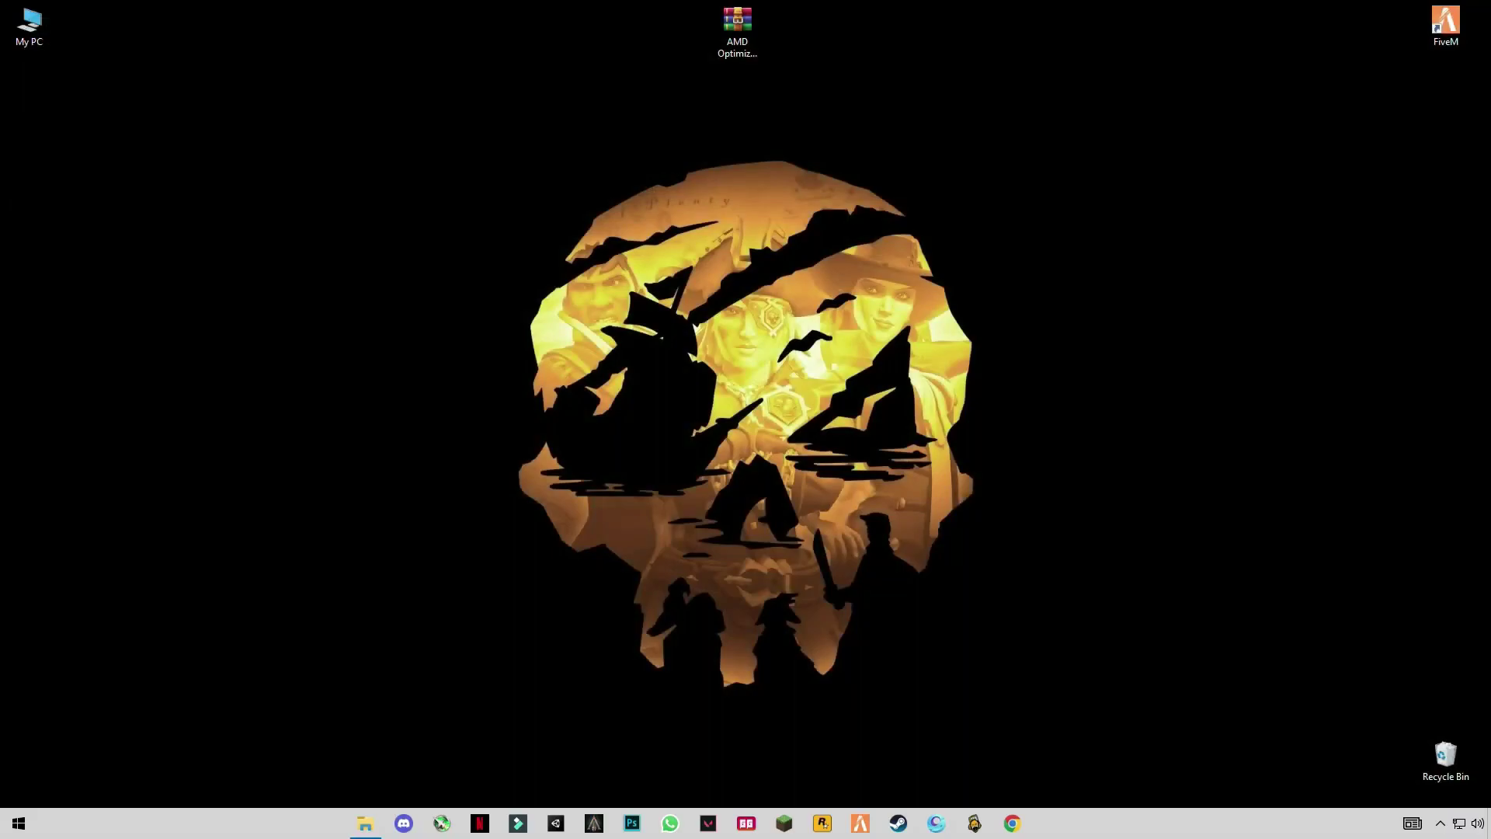
right_click(1443, 751)
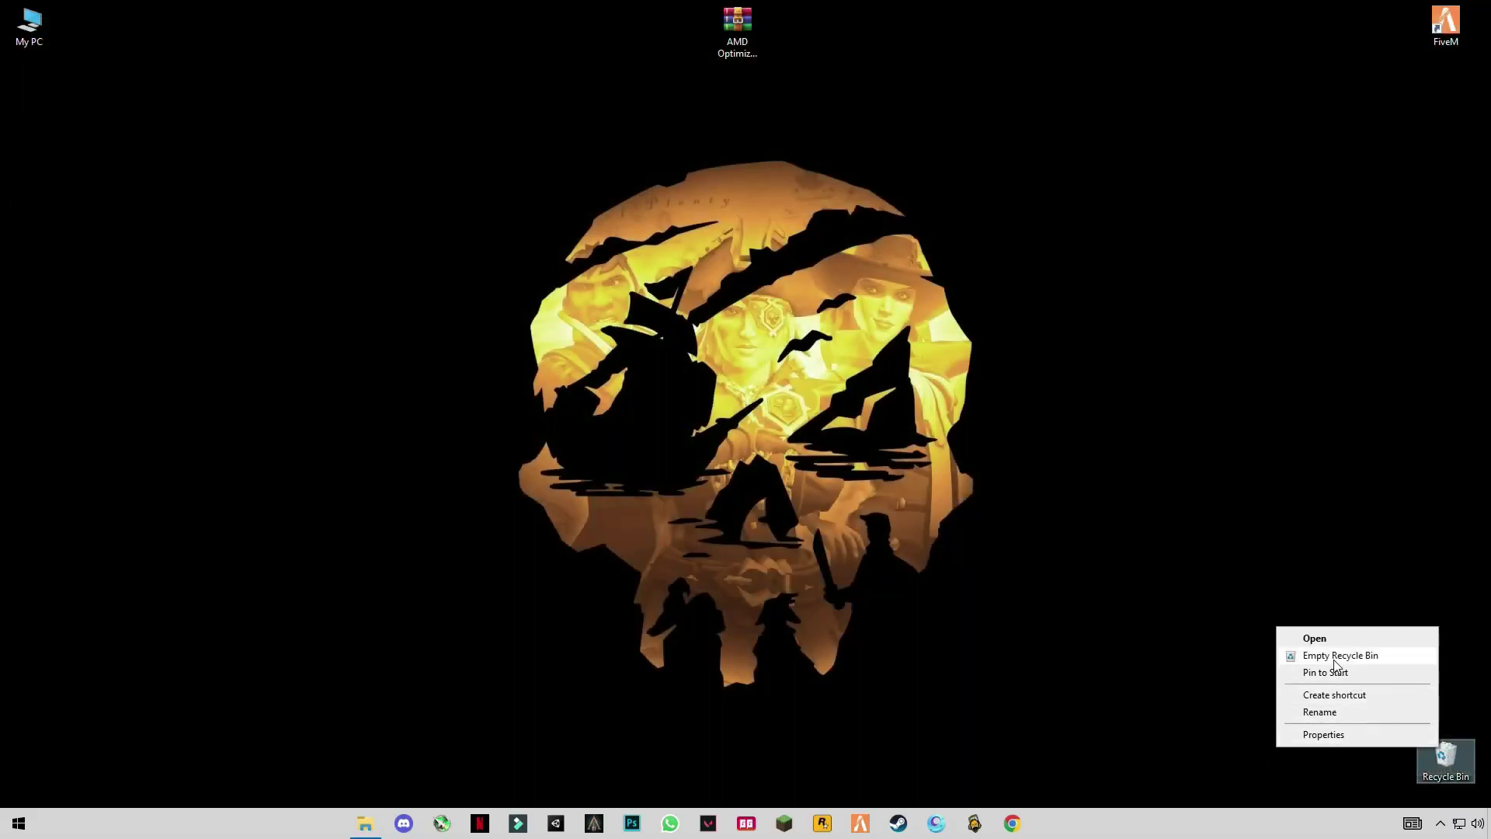
click(1321, 657)
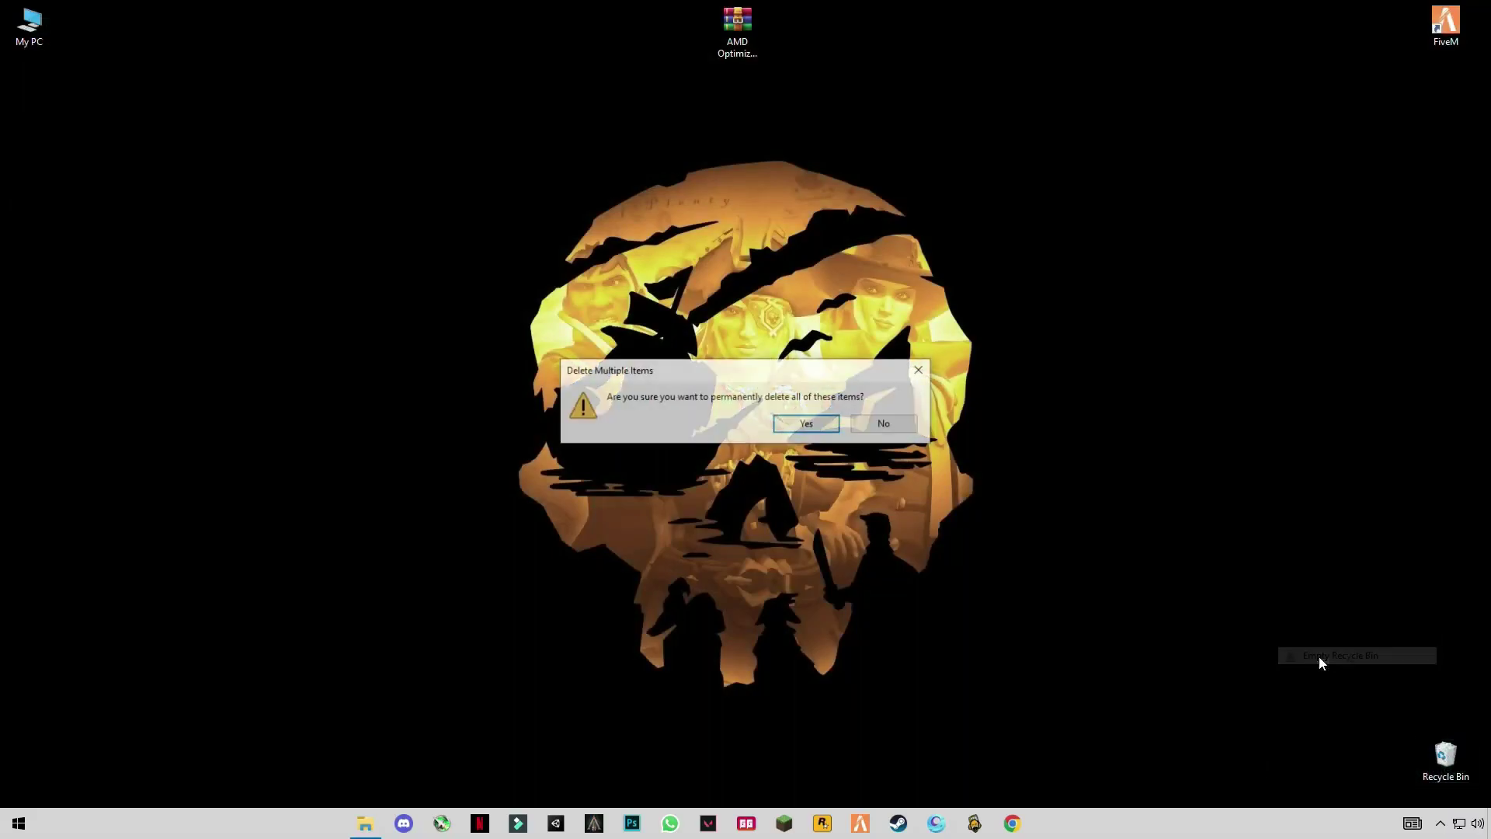
click(833, 430)
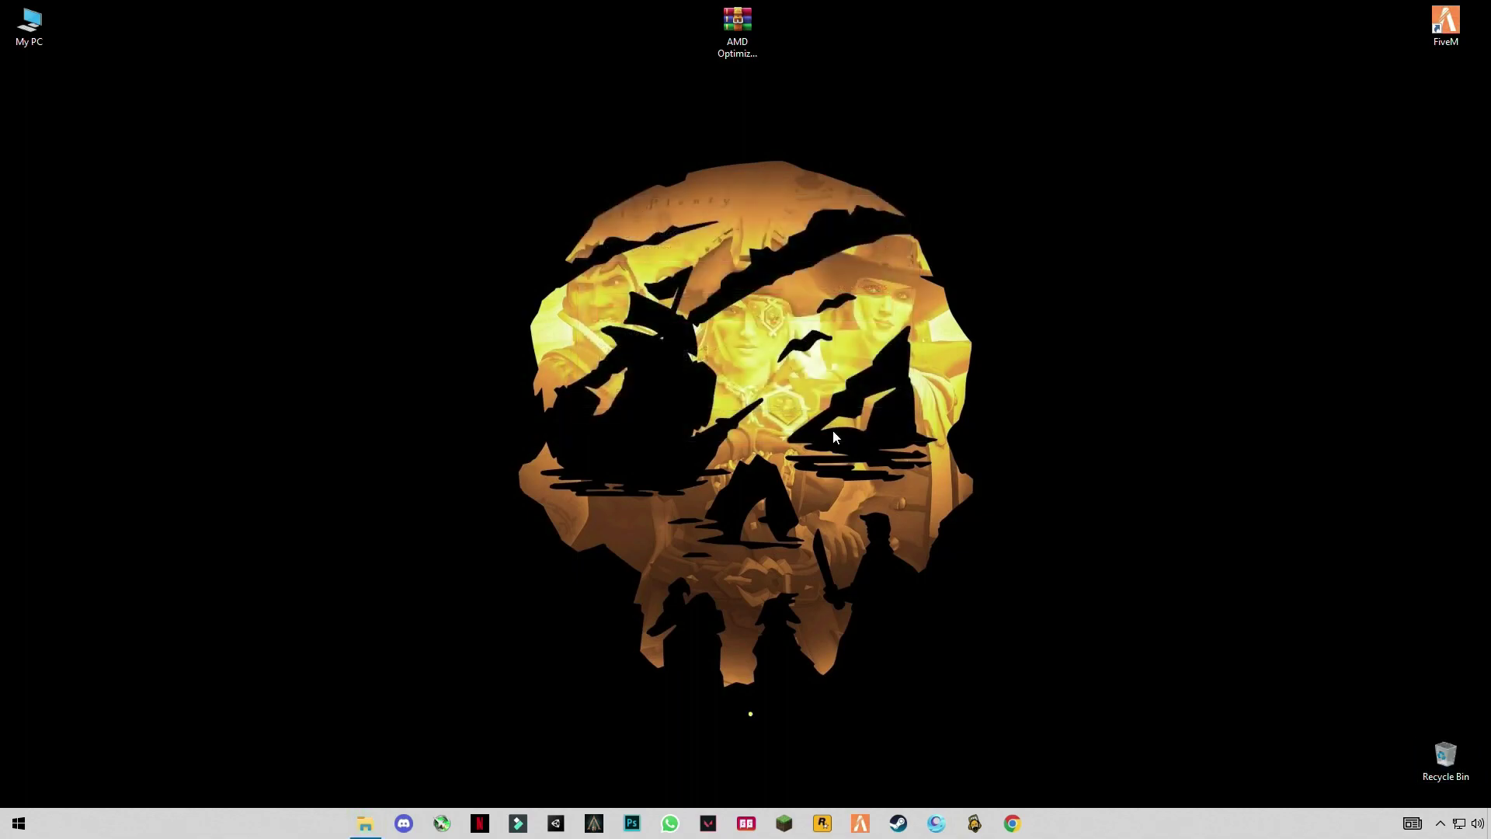
click(757, 35)
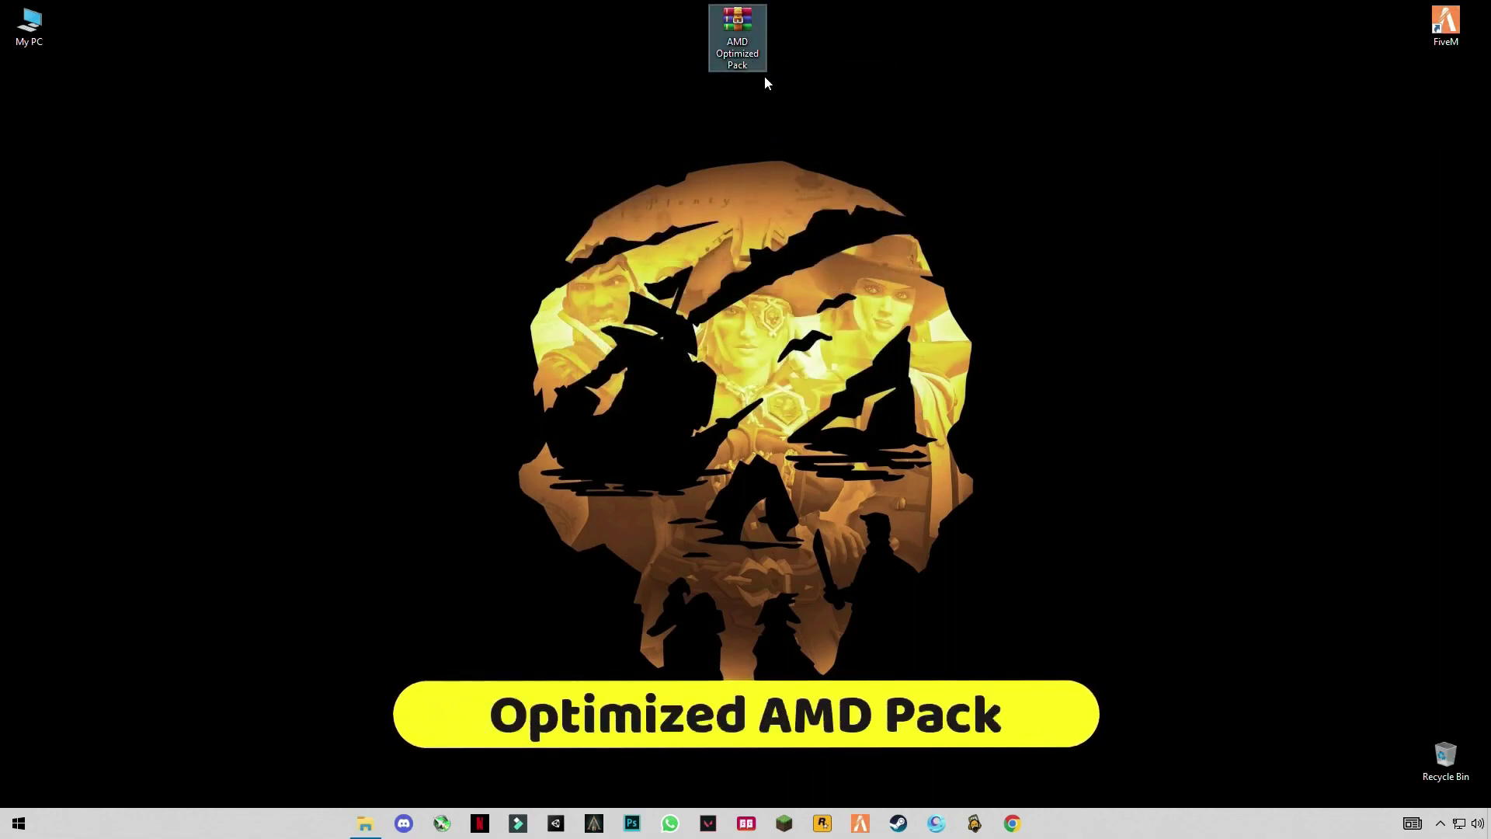
Extract the AMD Optimized Pack onto the desktop and open its cmd commands text file
right_click(734, 29)
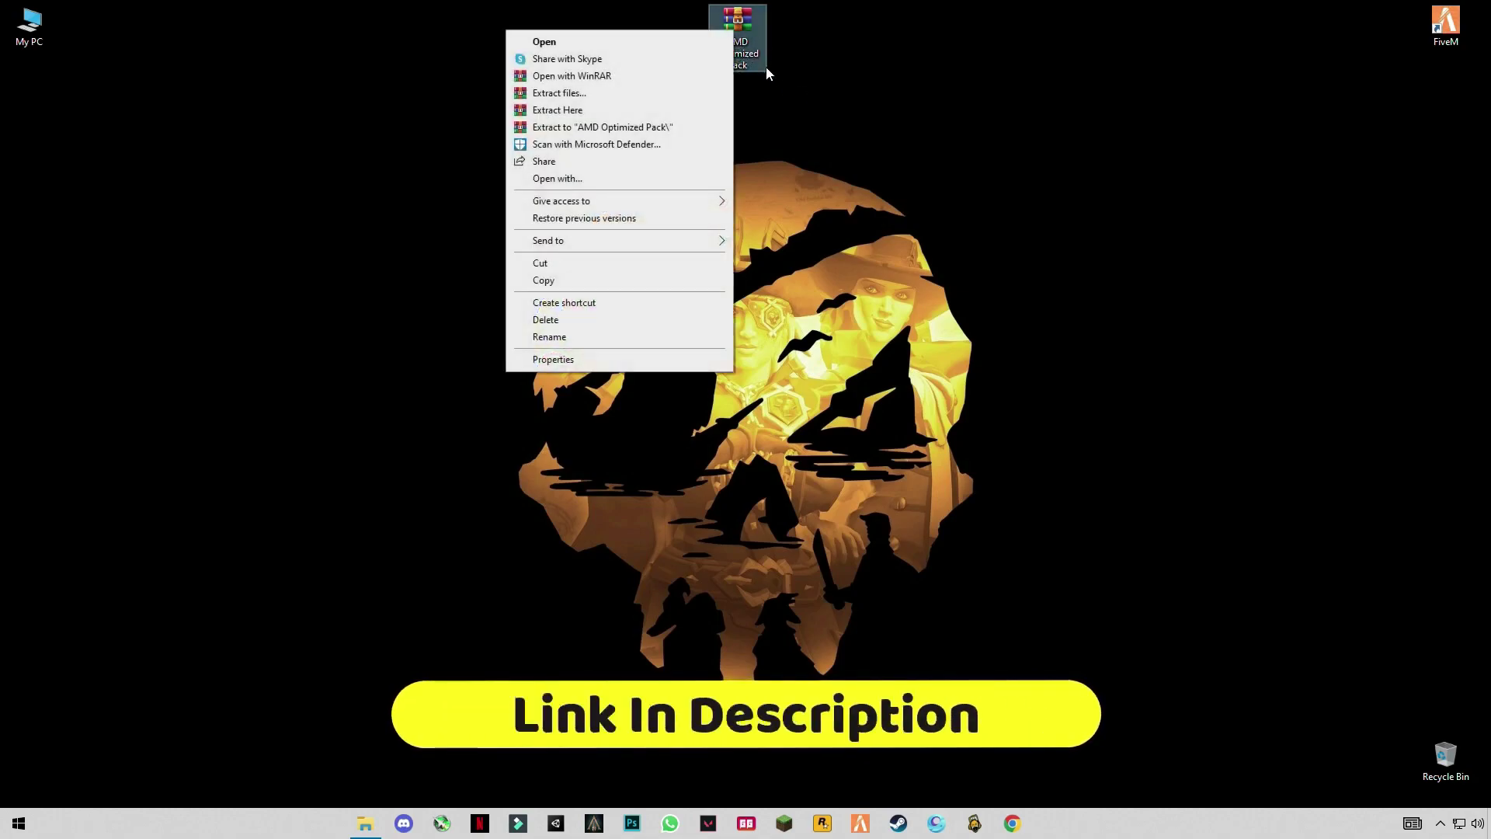
click(588, 111)
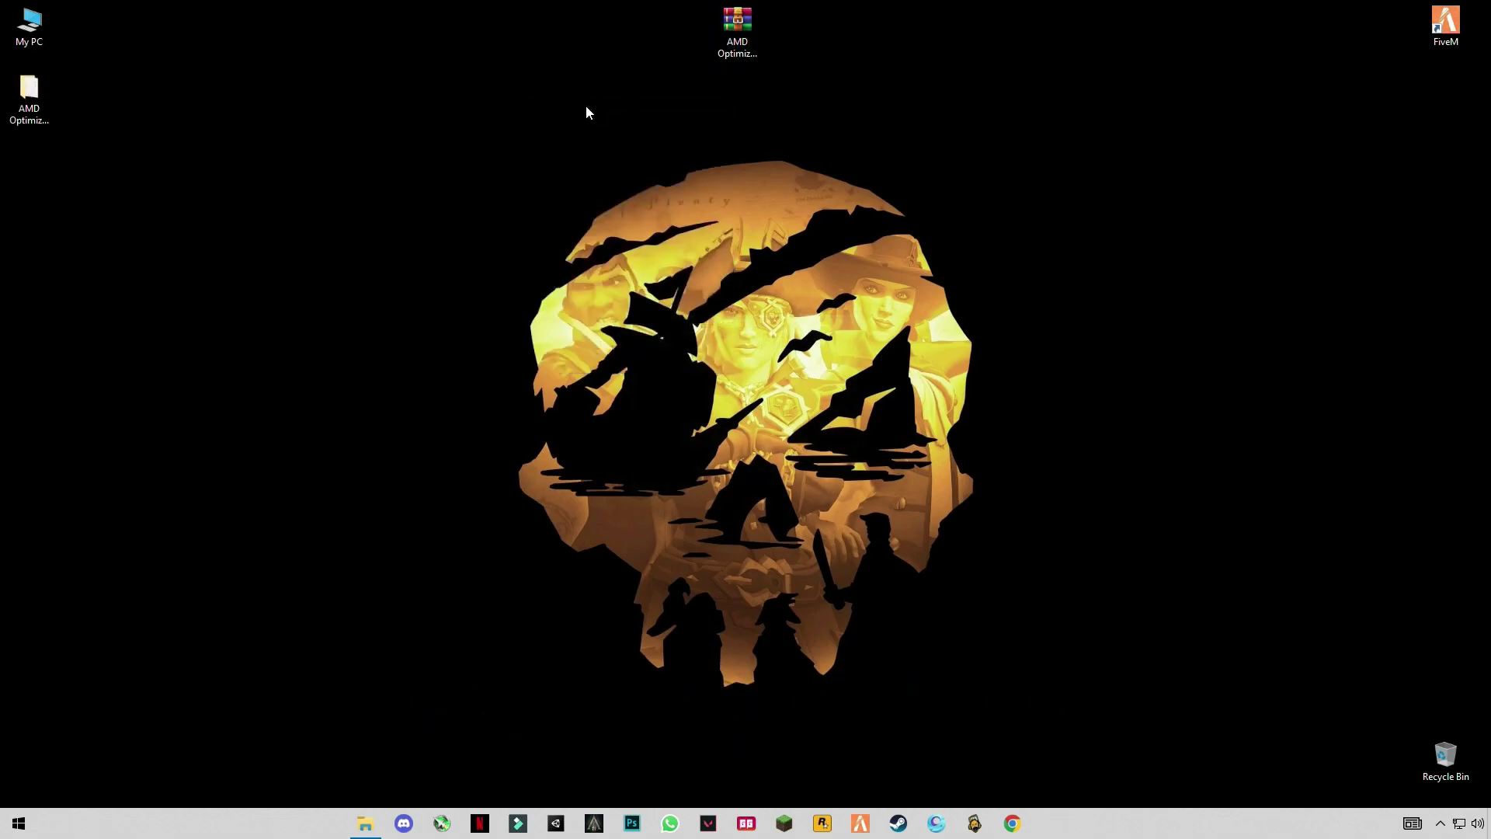
double_click(28, 97)
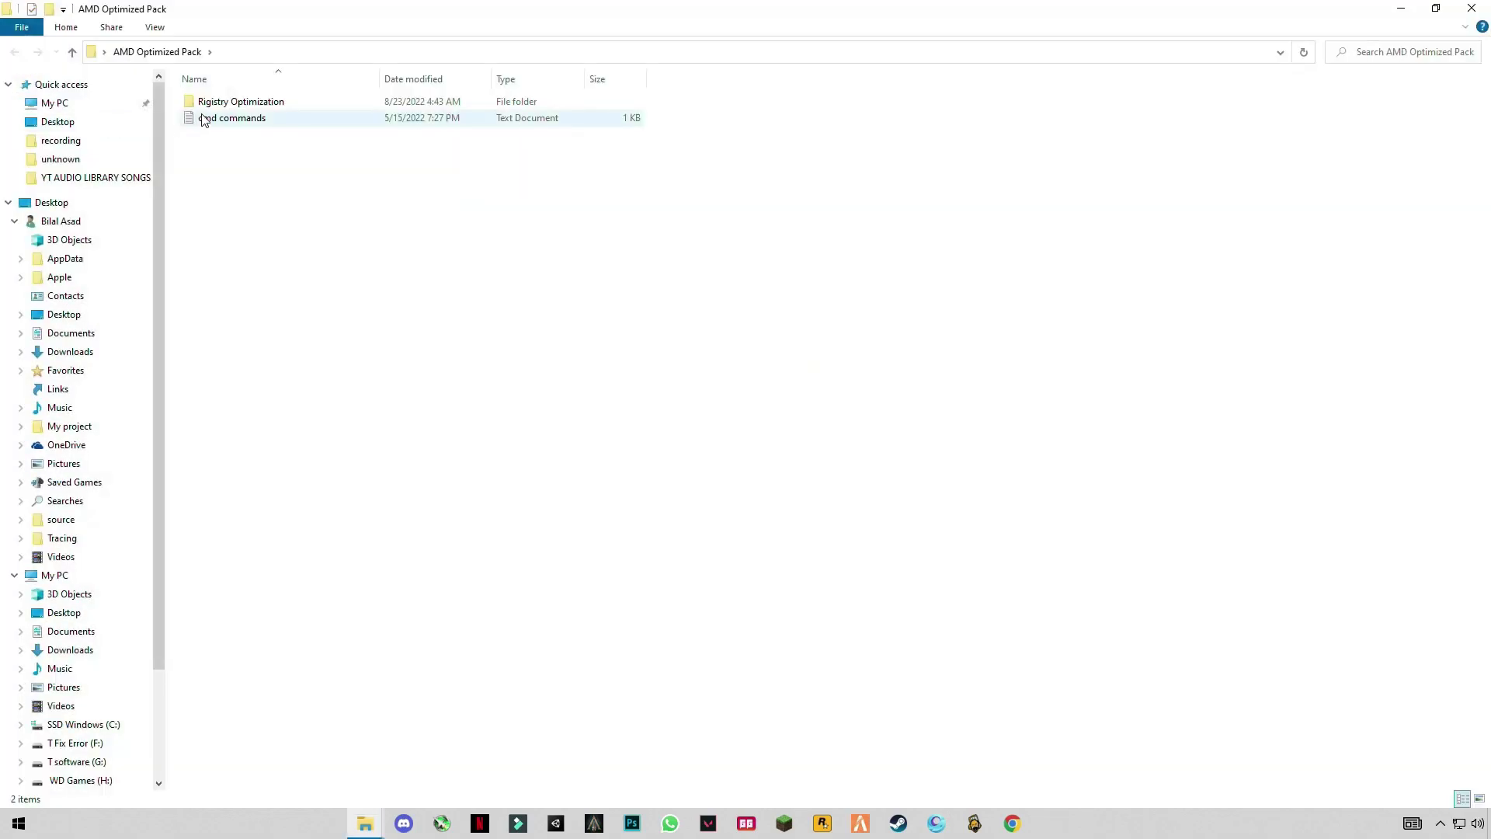
click(226, 120)
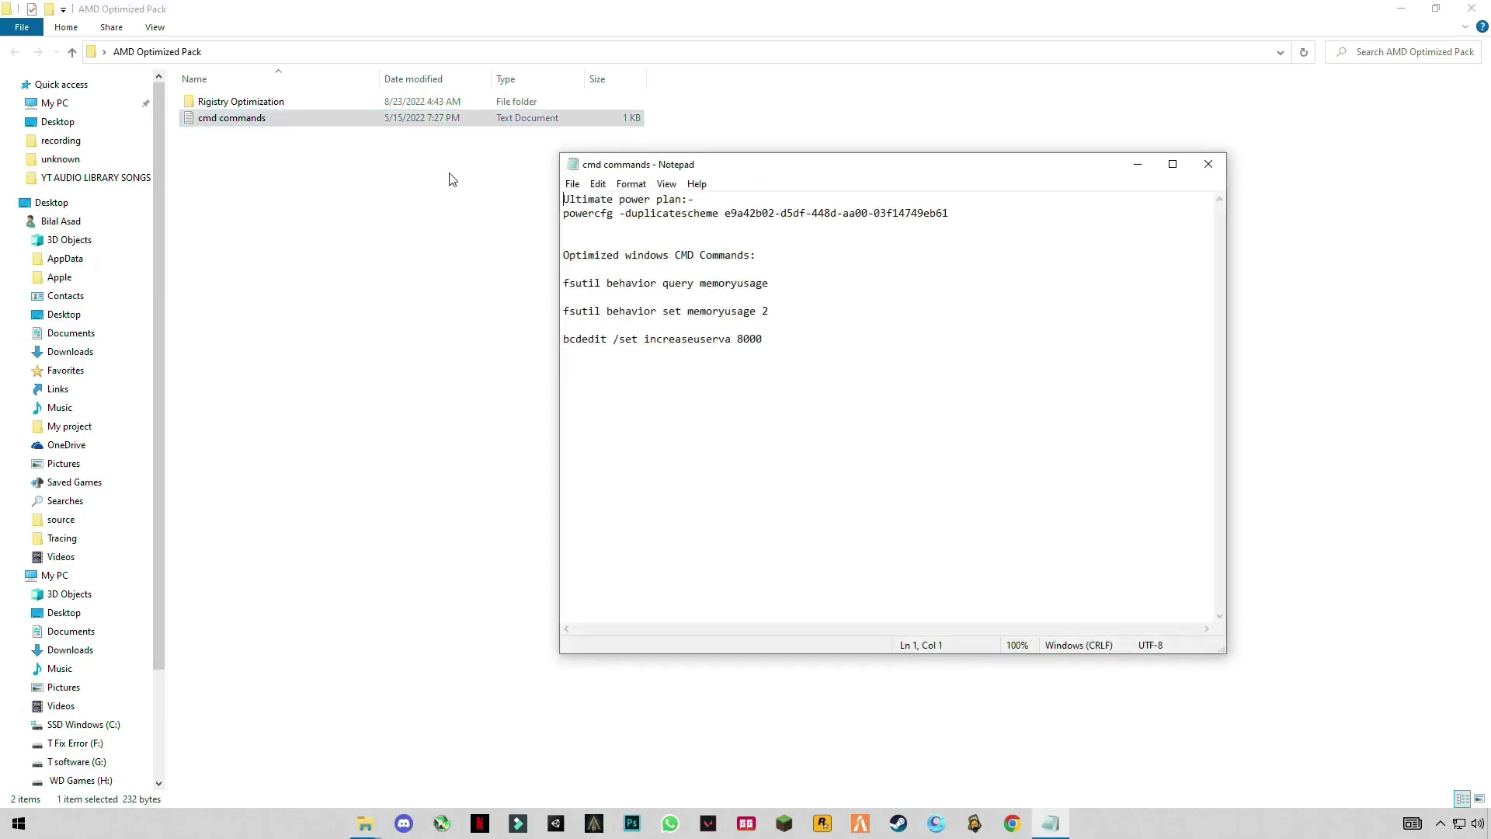
Run Command Prompt as administrator and arrange it beside the cmd commands note in Notepad
key(super)
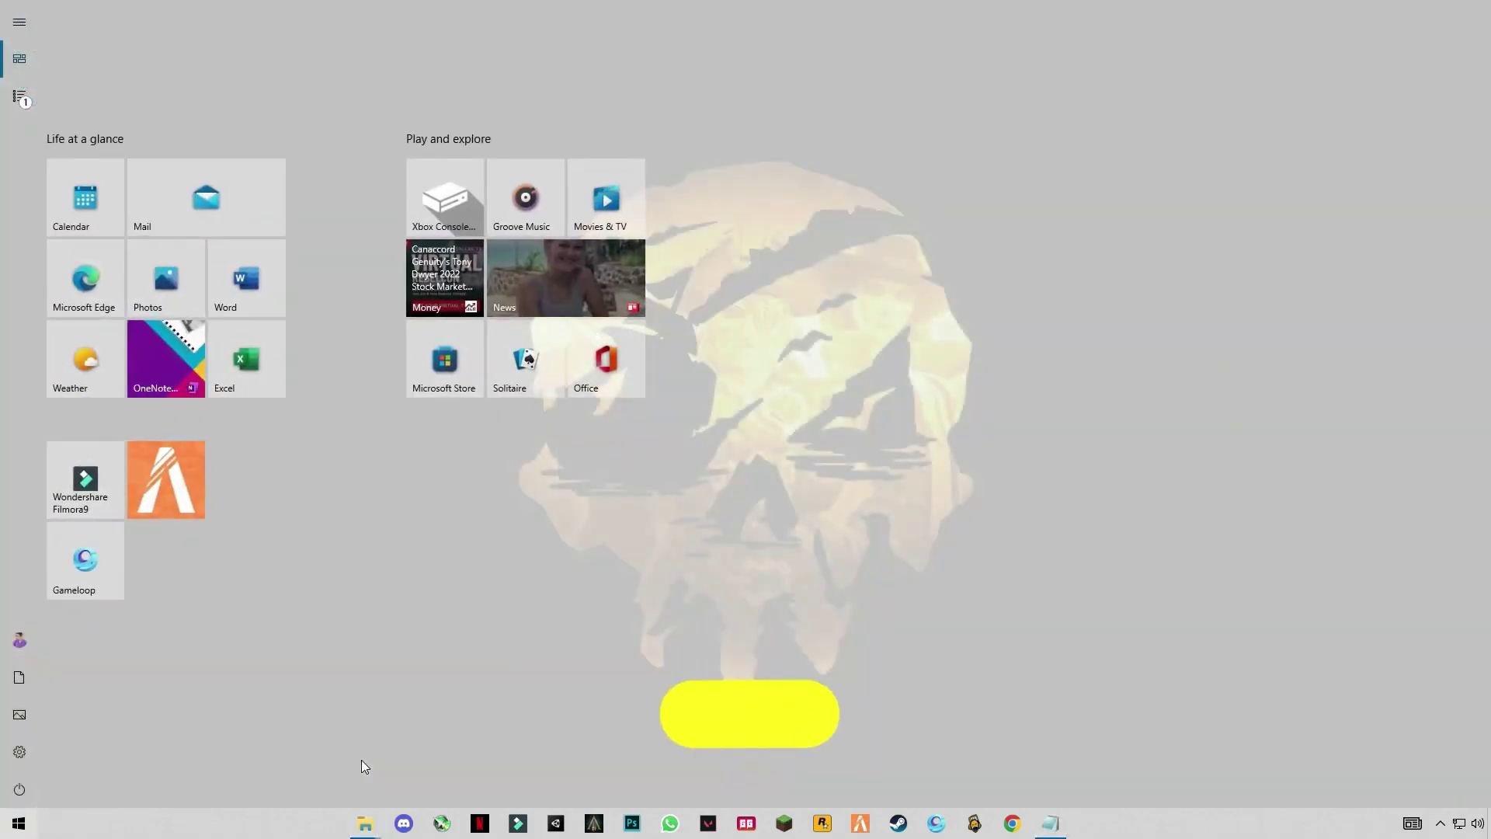
text(cmd)
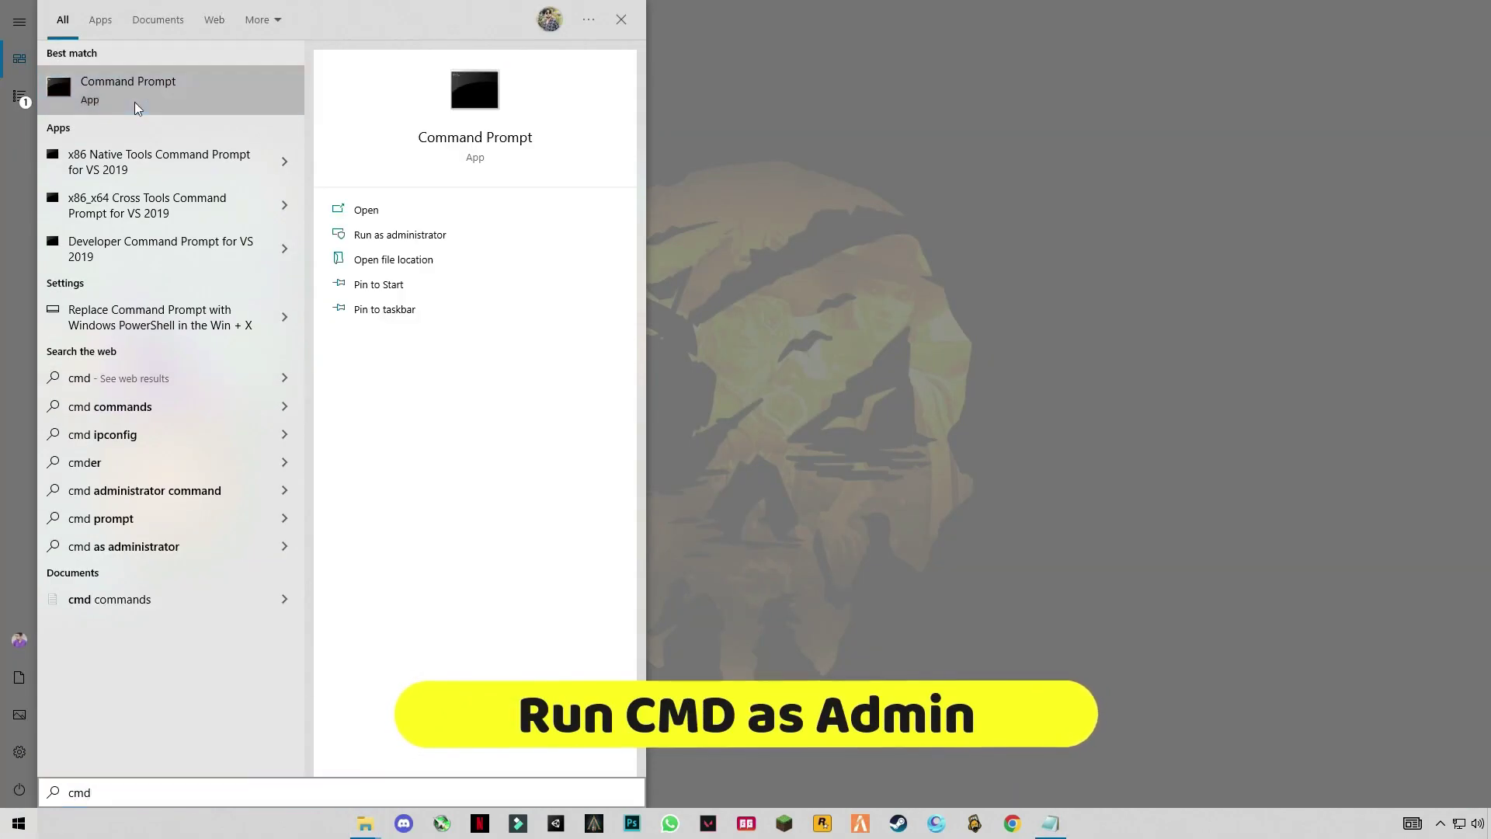
right_click(135, 102)
click(192, 119)
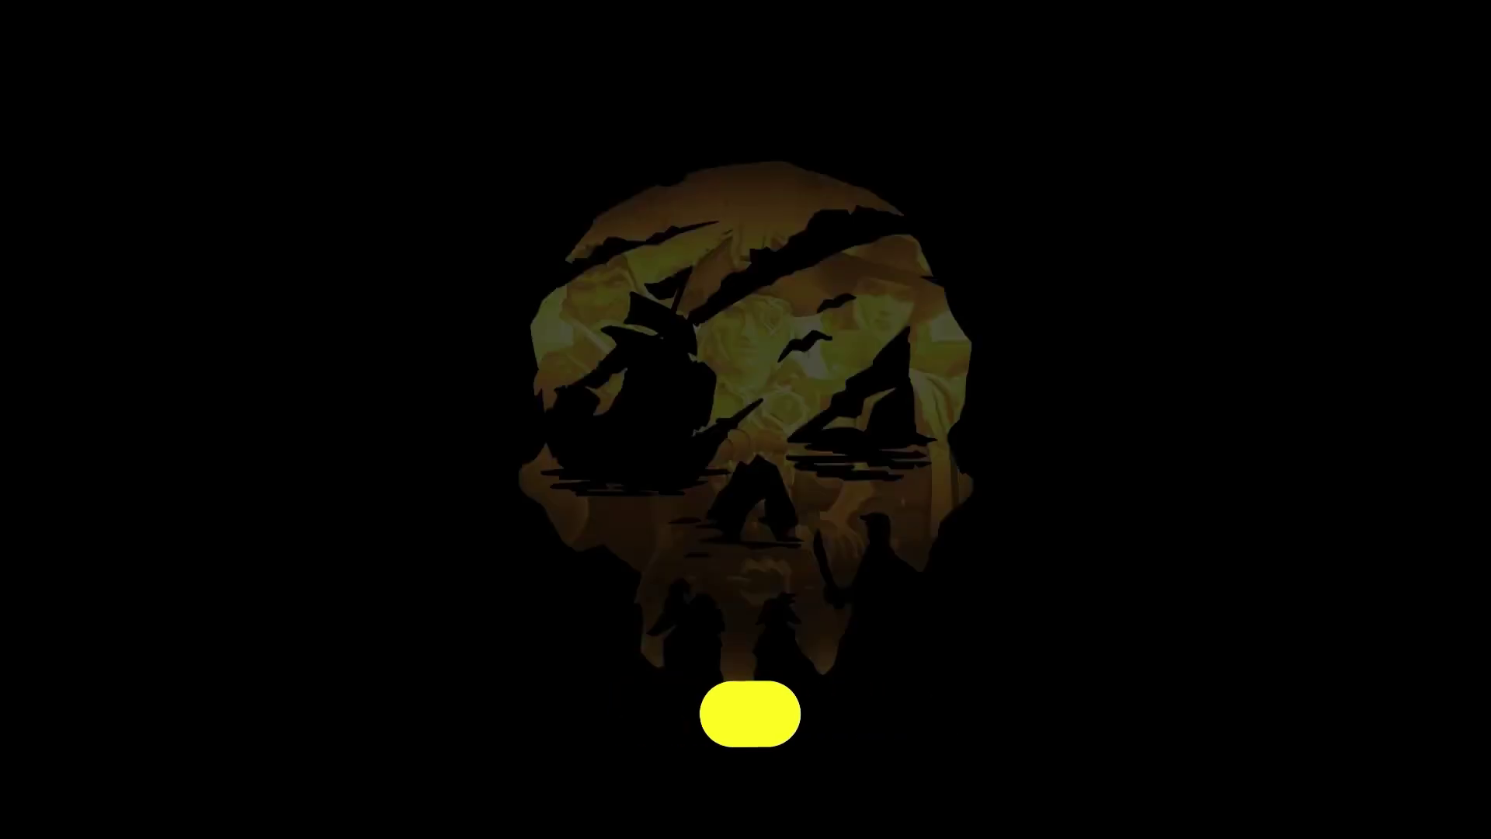
click(719, 506)
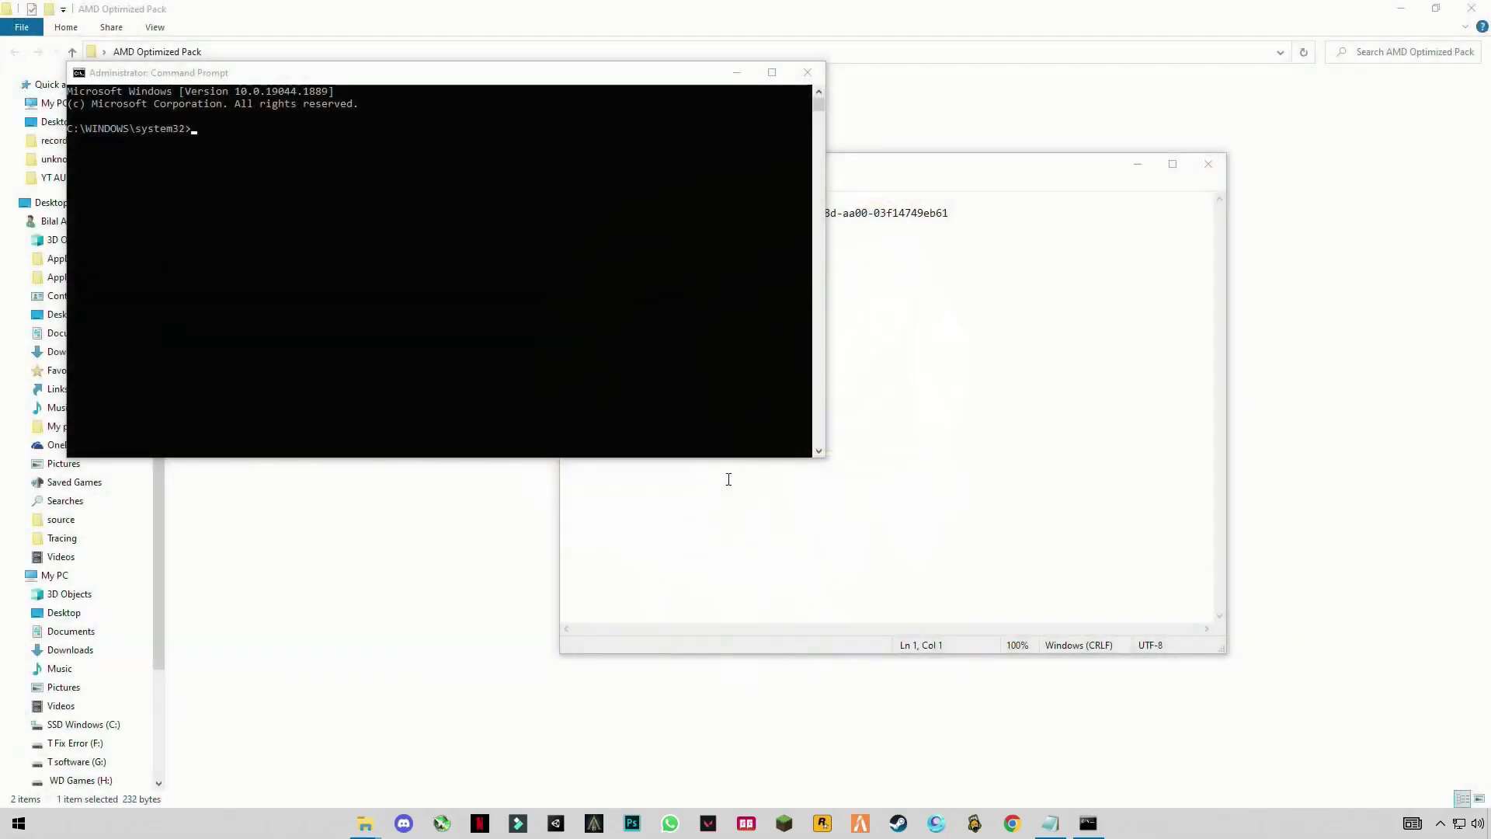
drag(627, 81, 589, 355)
drag(770, 166, 1020, 268)
drag(625, 348, 624, 299)
click(1096, 324)
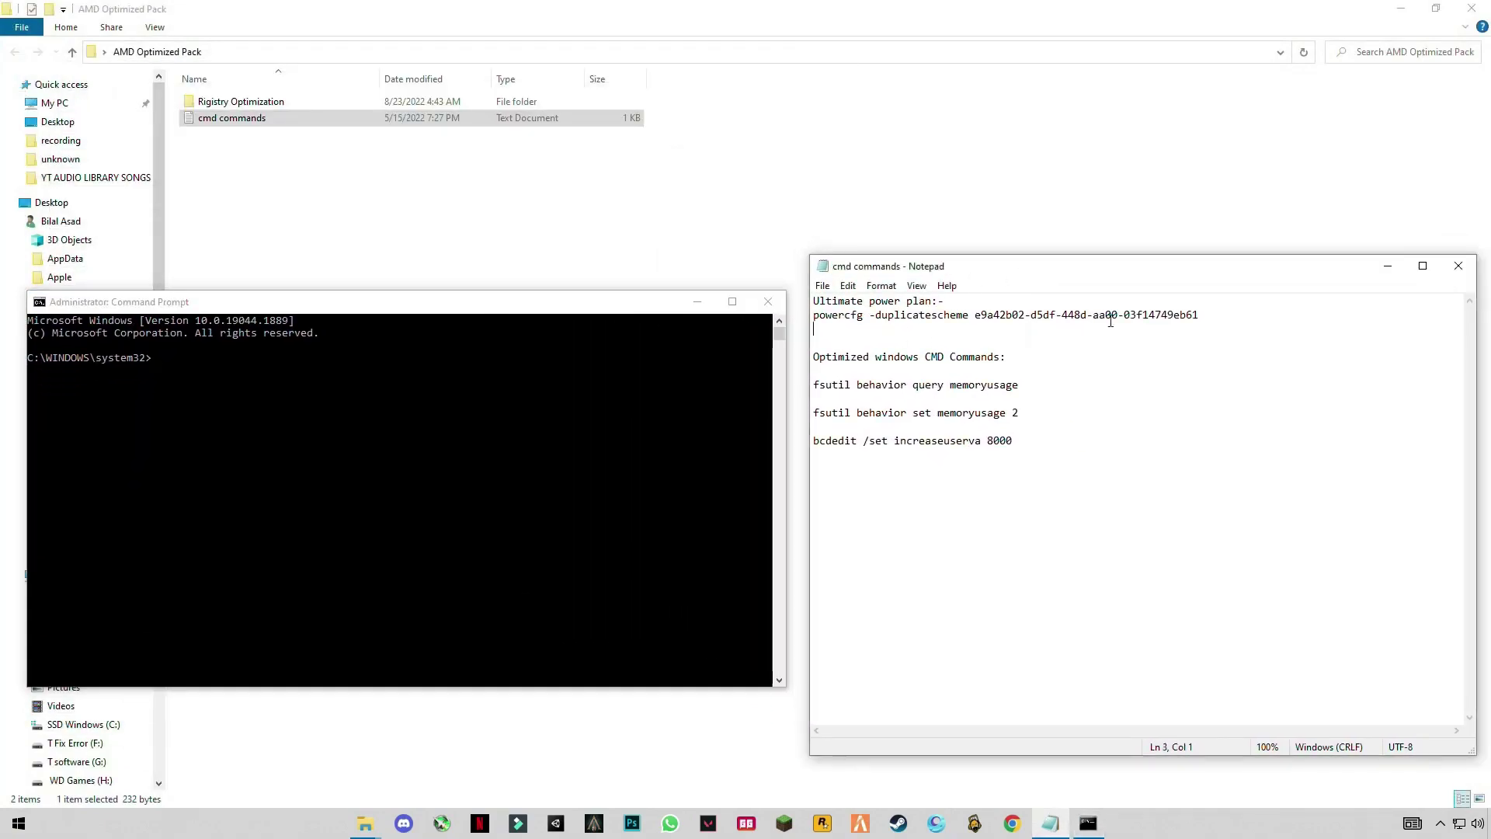
Copy the powercfg line from Notepad and run it to add the Ultimate Performance power plan
right_click(839, 314)
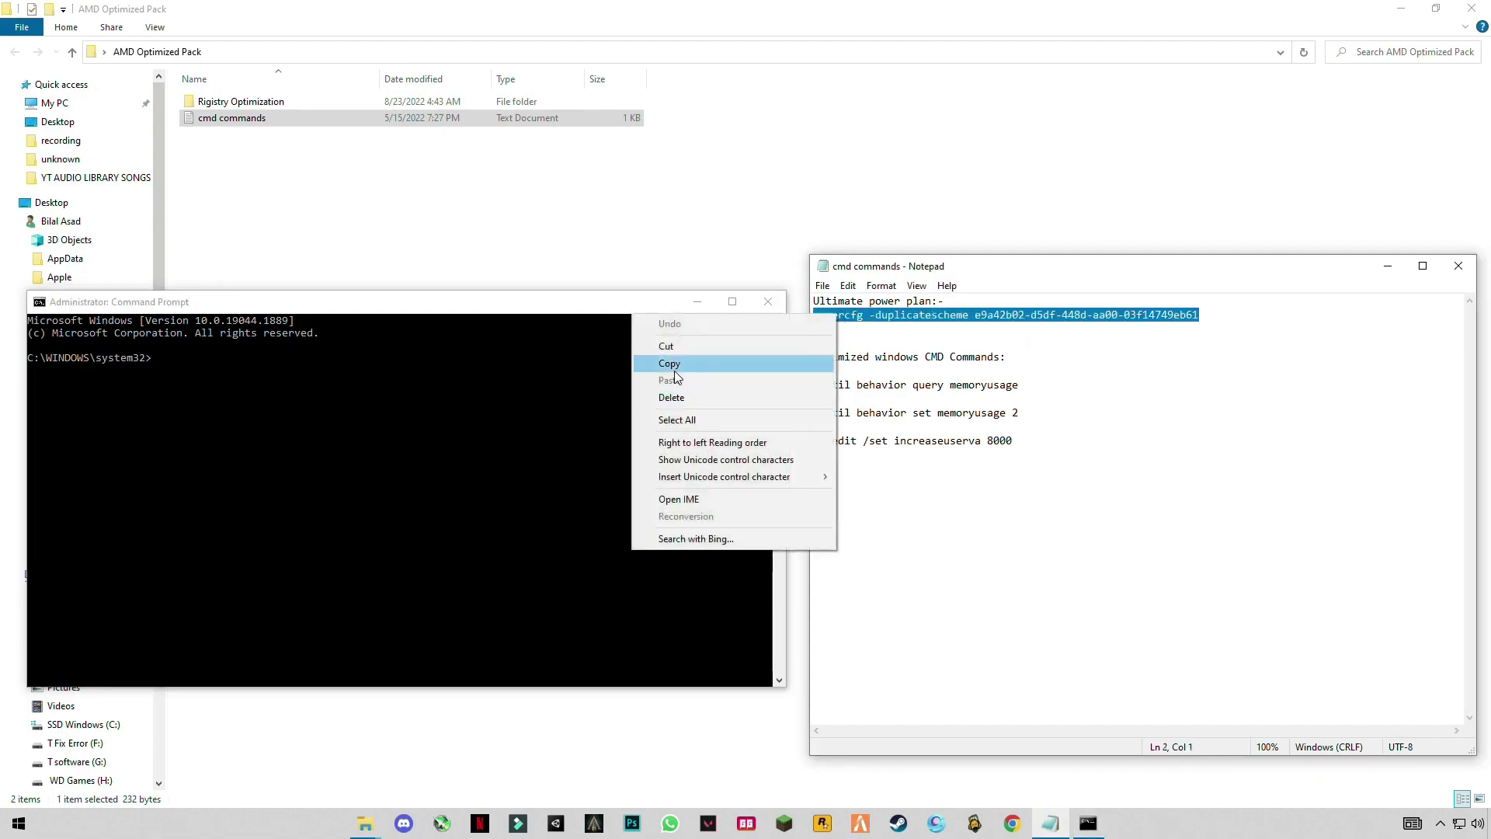
click(703, 360)
click(267, 365)
right_click(218, 361)
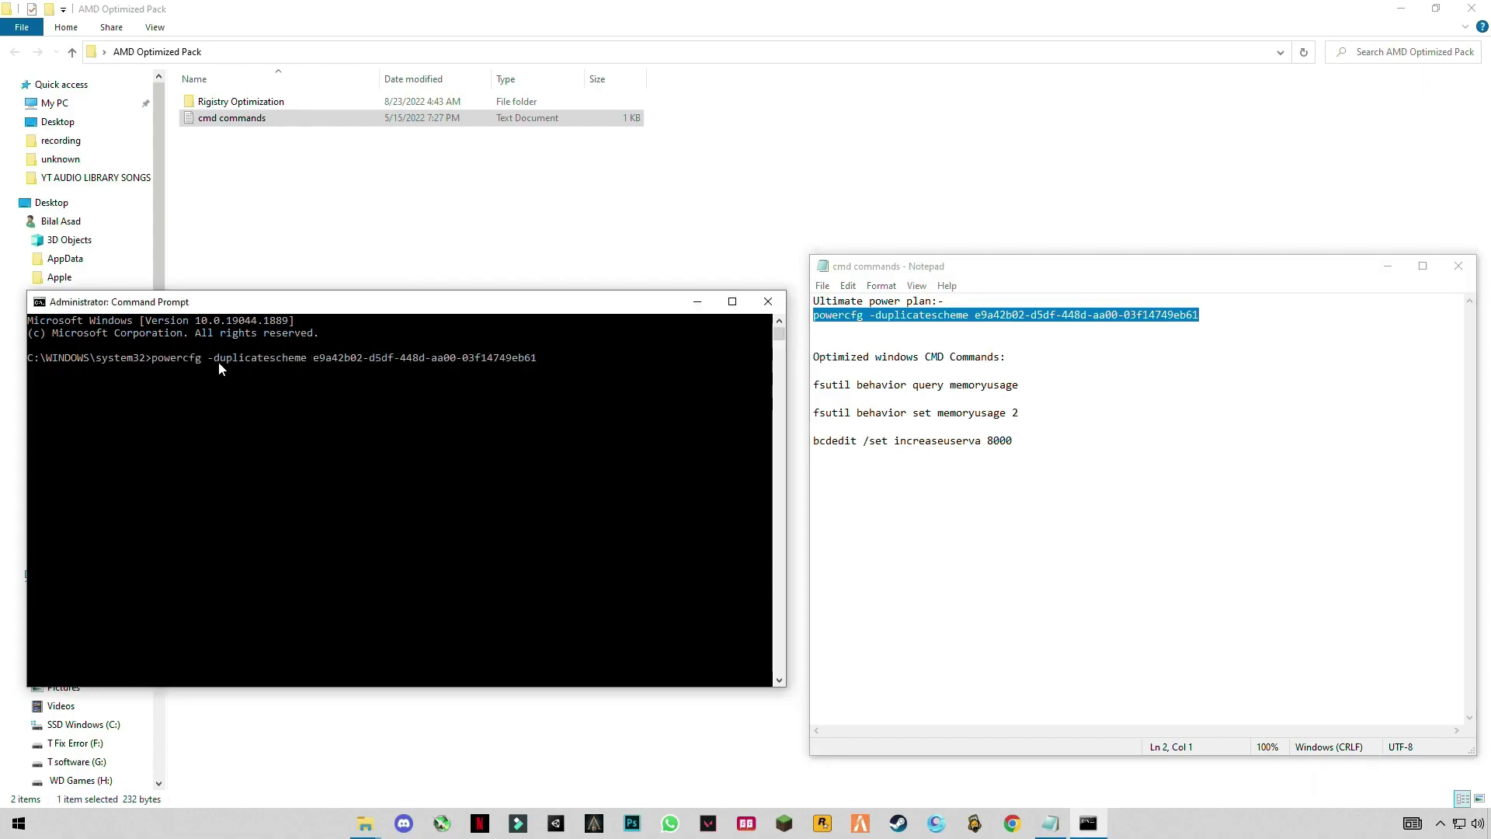
key(Return)
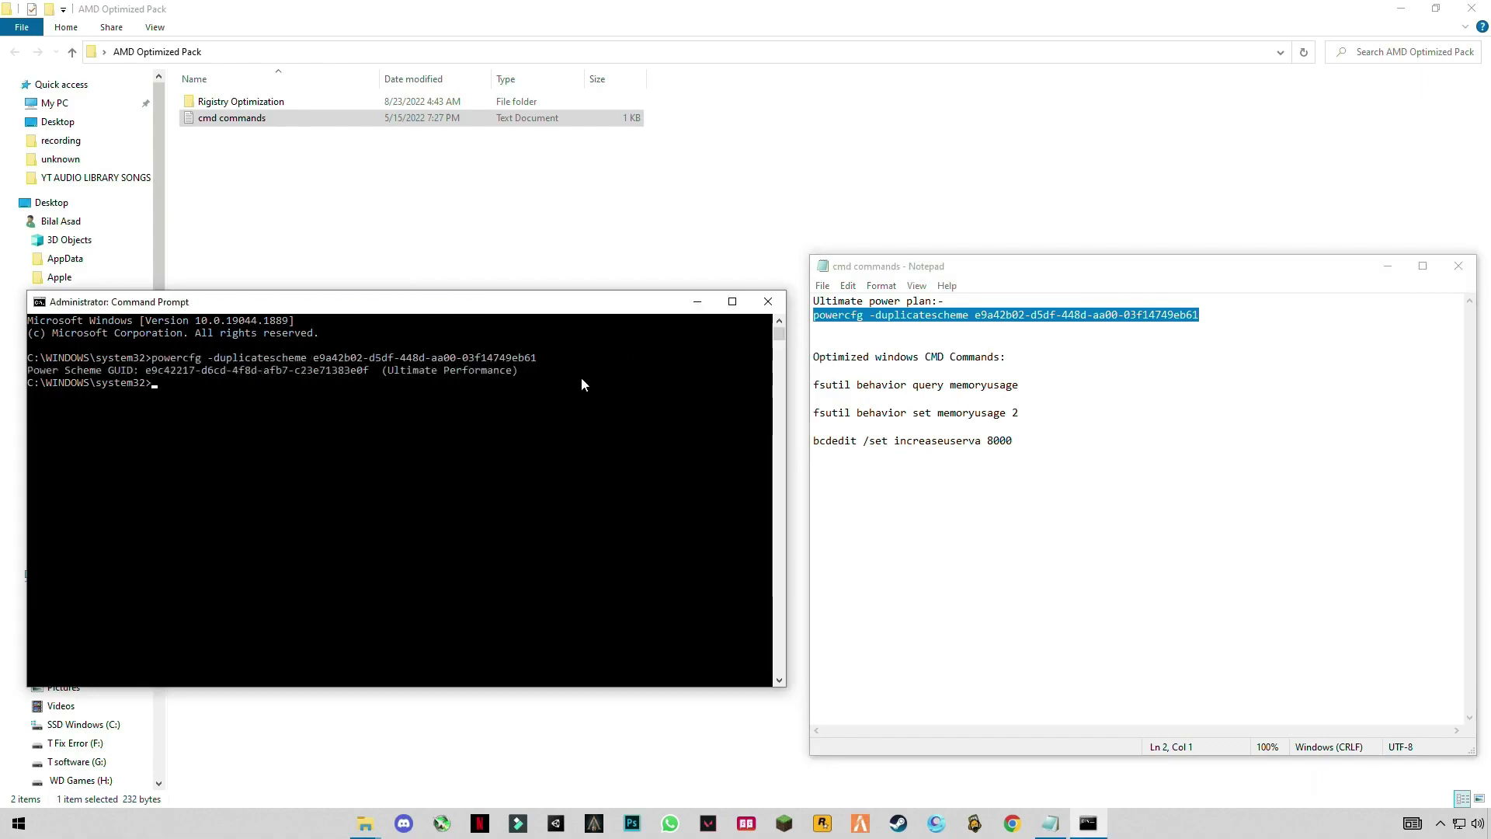
Run the fsutil and bcdedit lines setting memoryusage 2 and increaseuserva 8000, then type EXIT
drag(1032, 450, 812, 366)
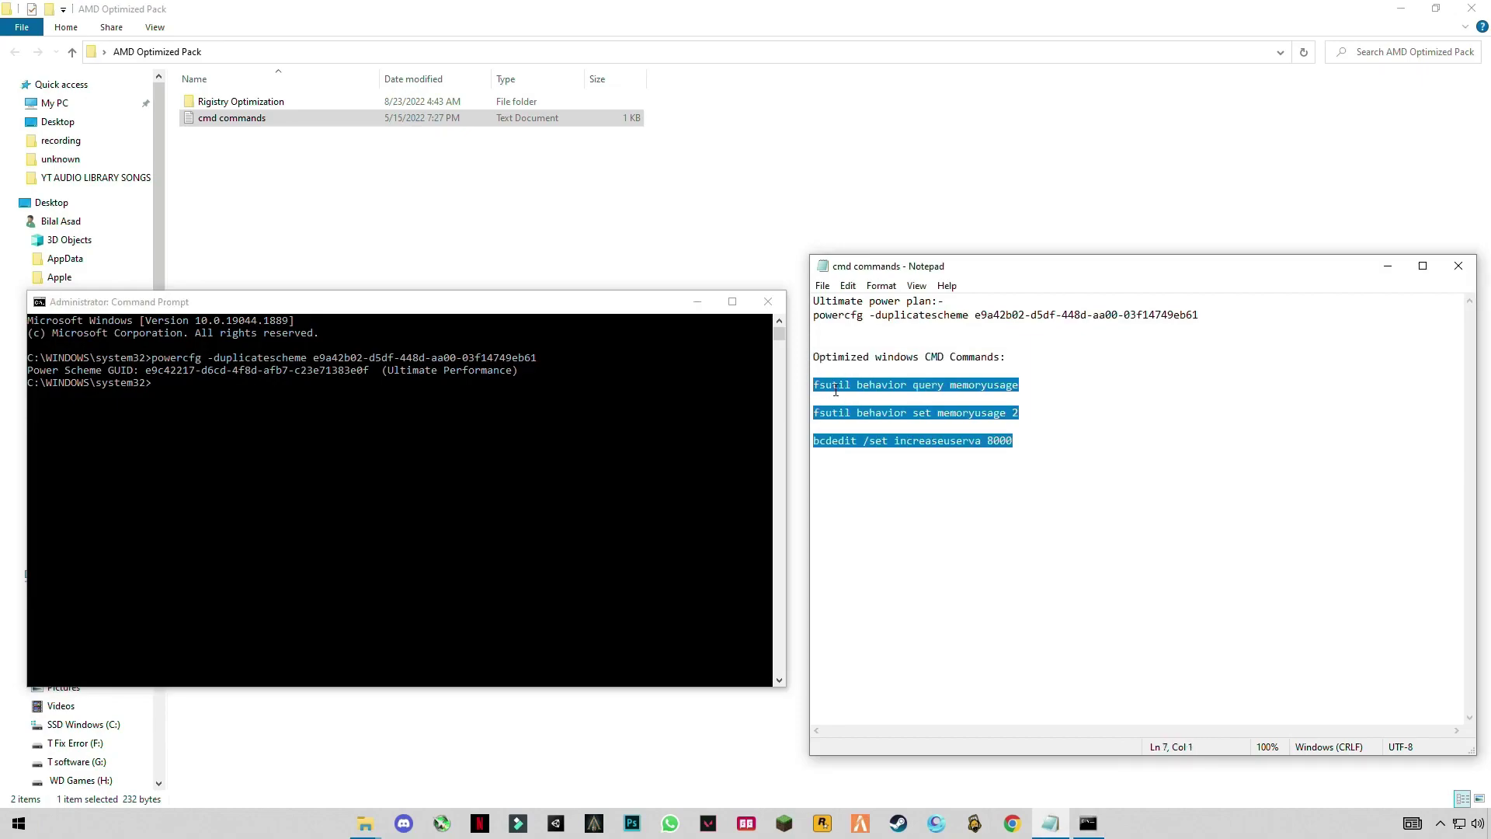
right_click(844, 379)
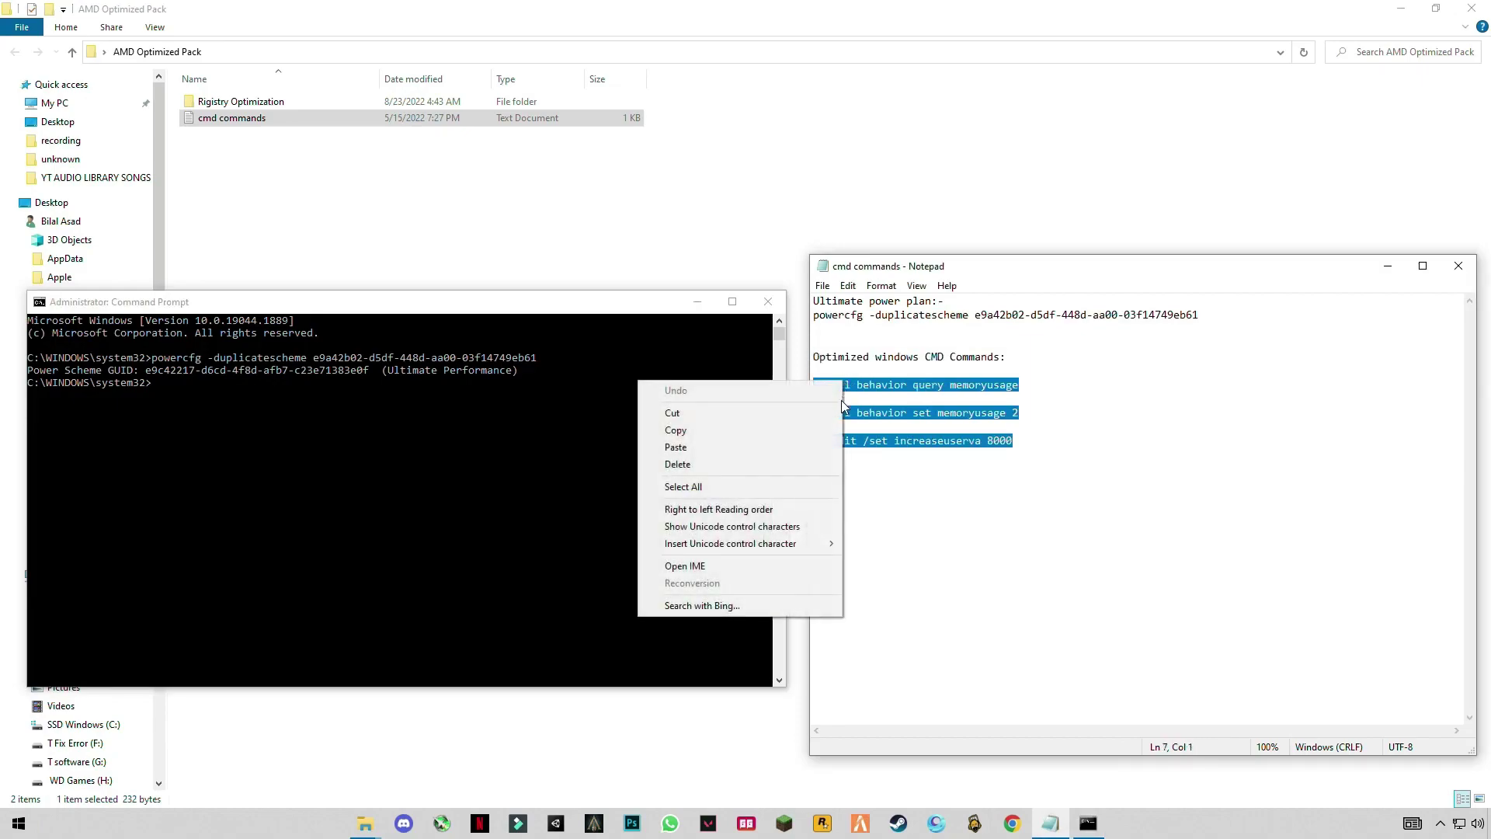
click(679, 429)
click(226, 411)
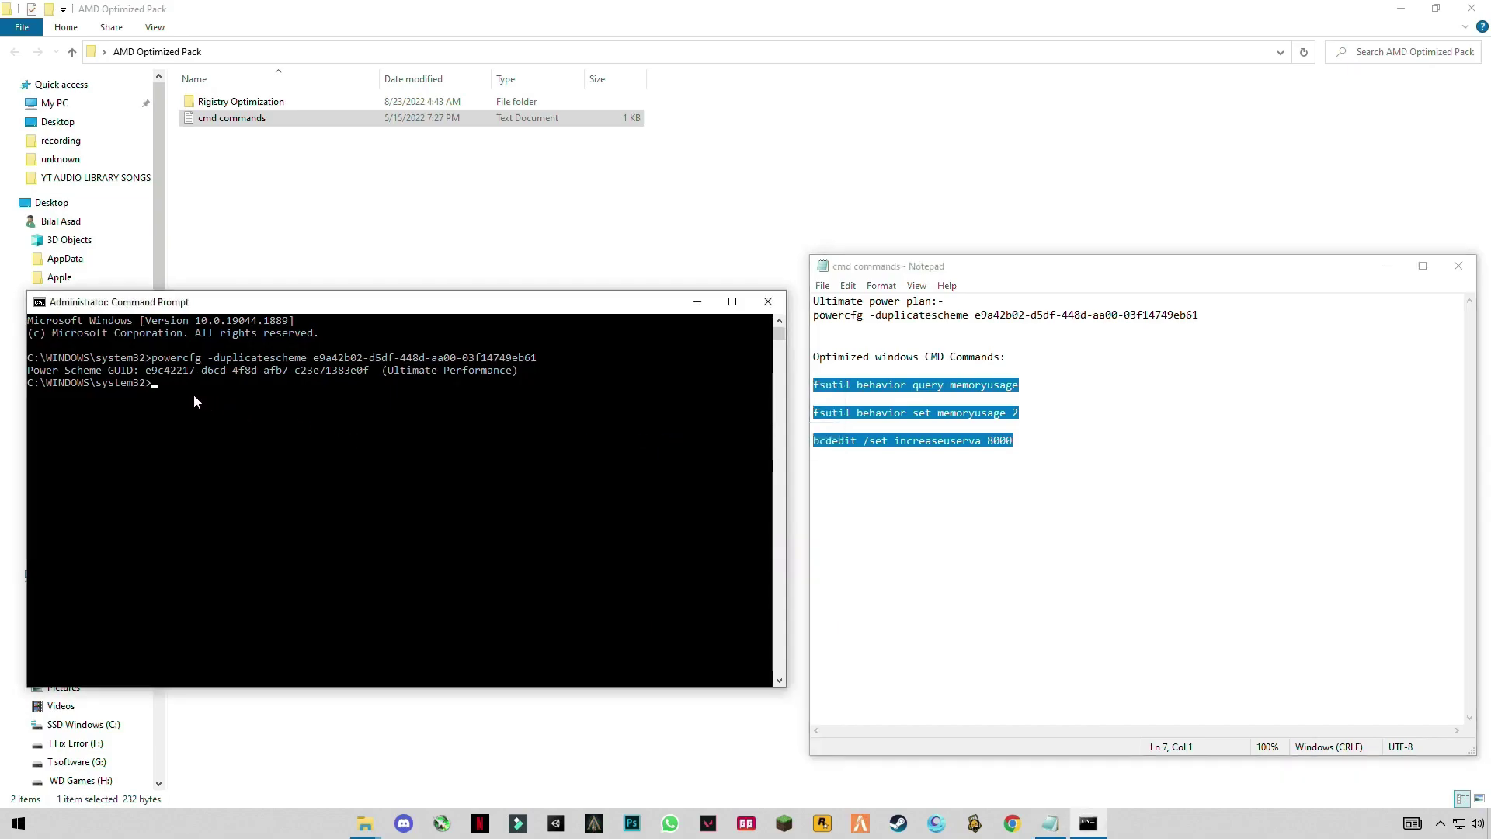
right_click(186, 393)
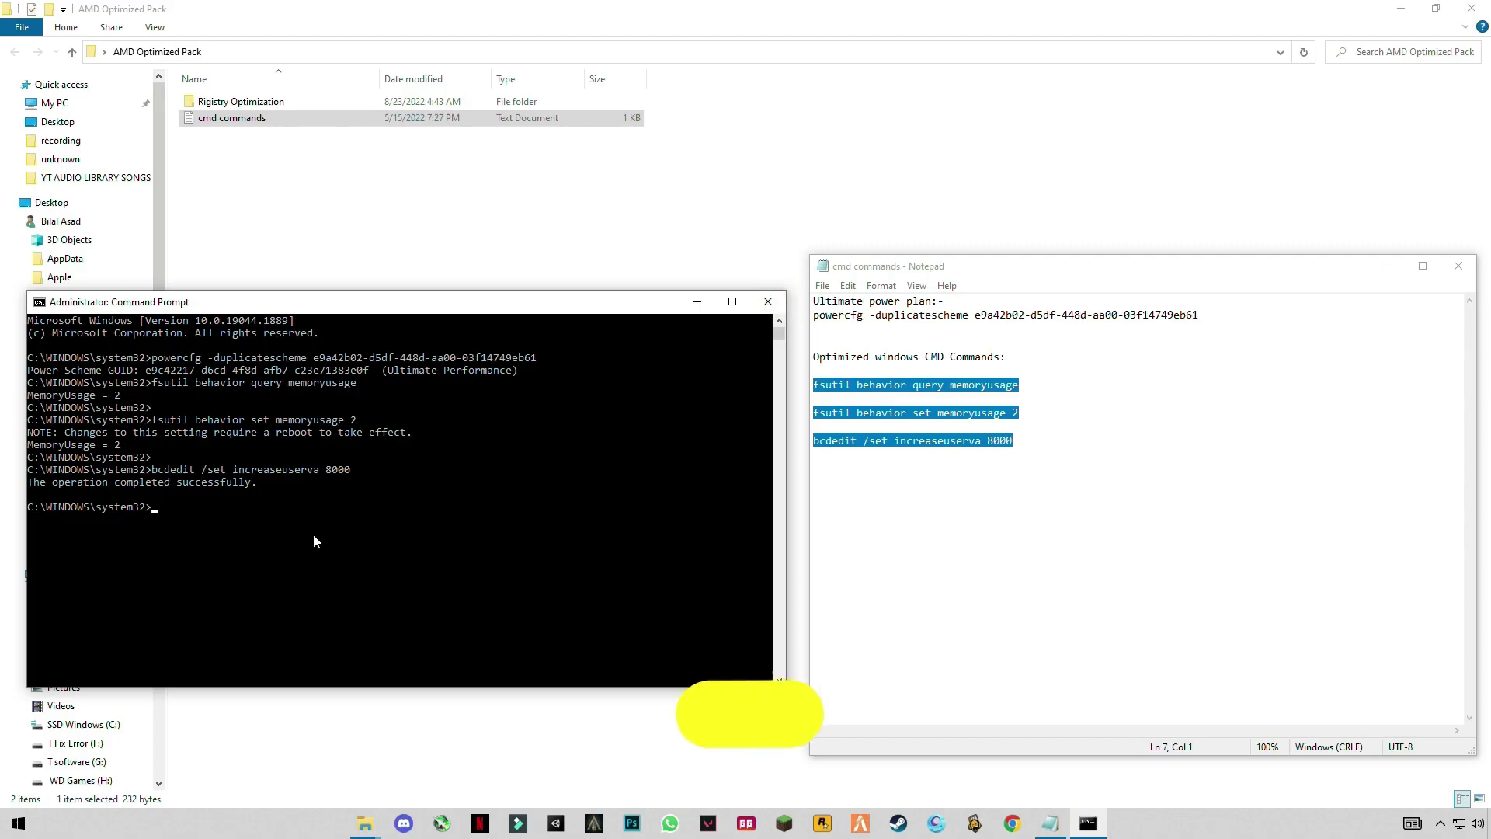
text(EXIT)
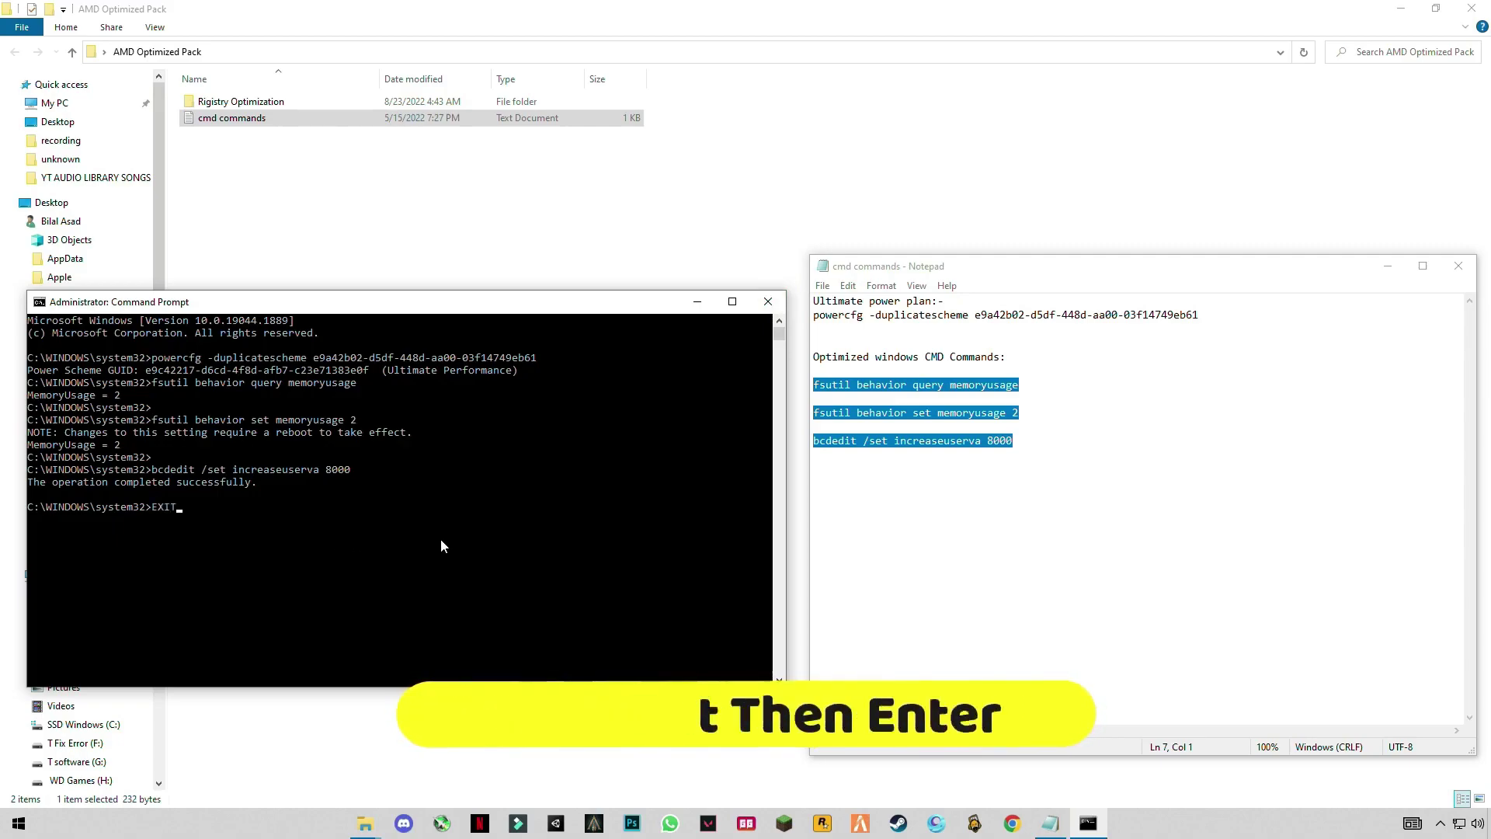
Close the console and the cmd commands note, then open the Rigistry Optimization folder
key(Return)
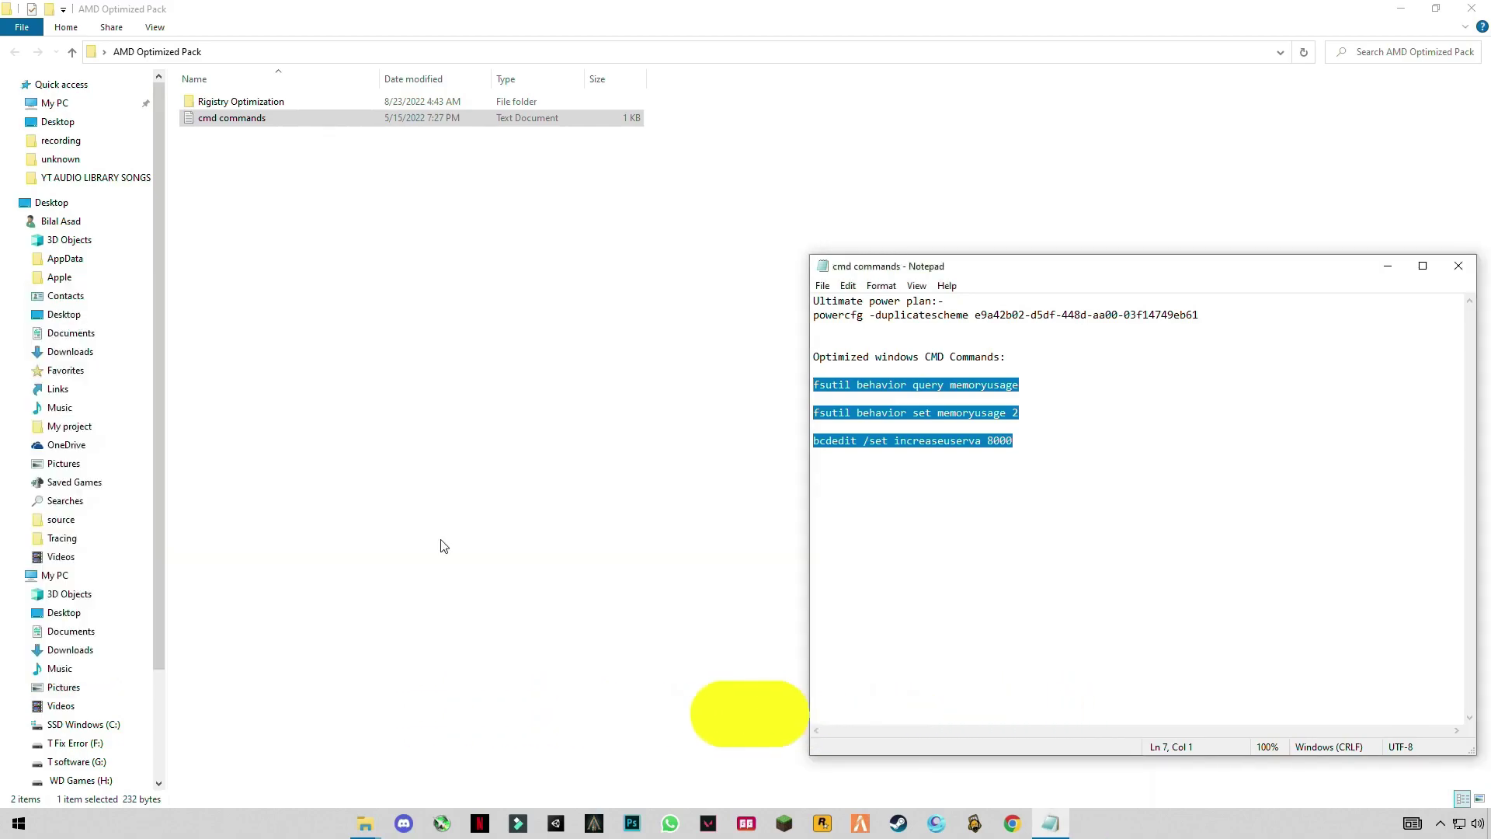
drag(1078, 259, 525, 268)
click(901, 273)
double_click(241, 102)
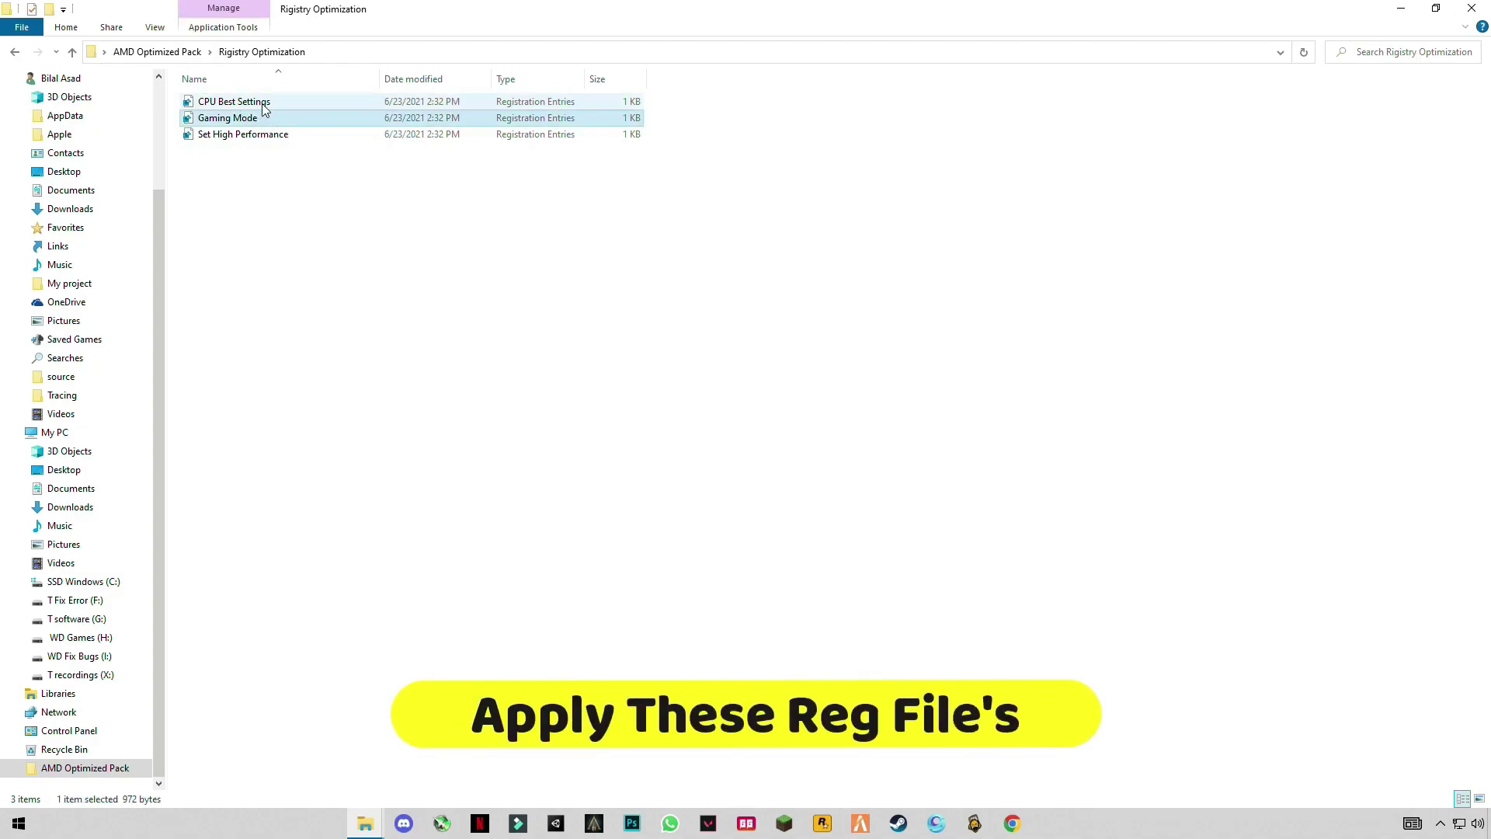
Merge the CPU Best Settings registry file into the registry
click(267, 136)
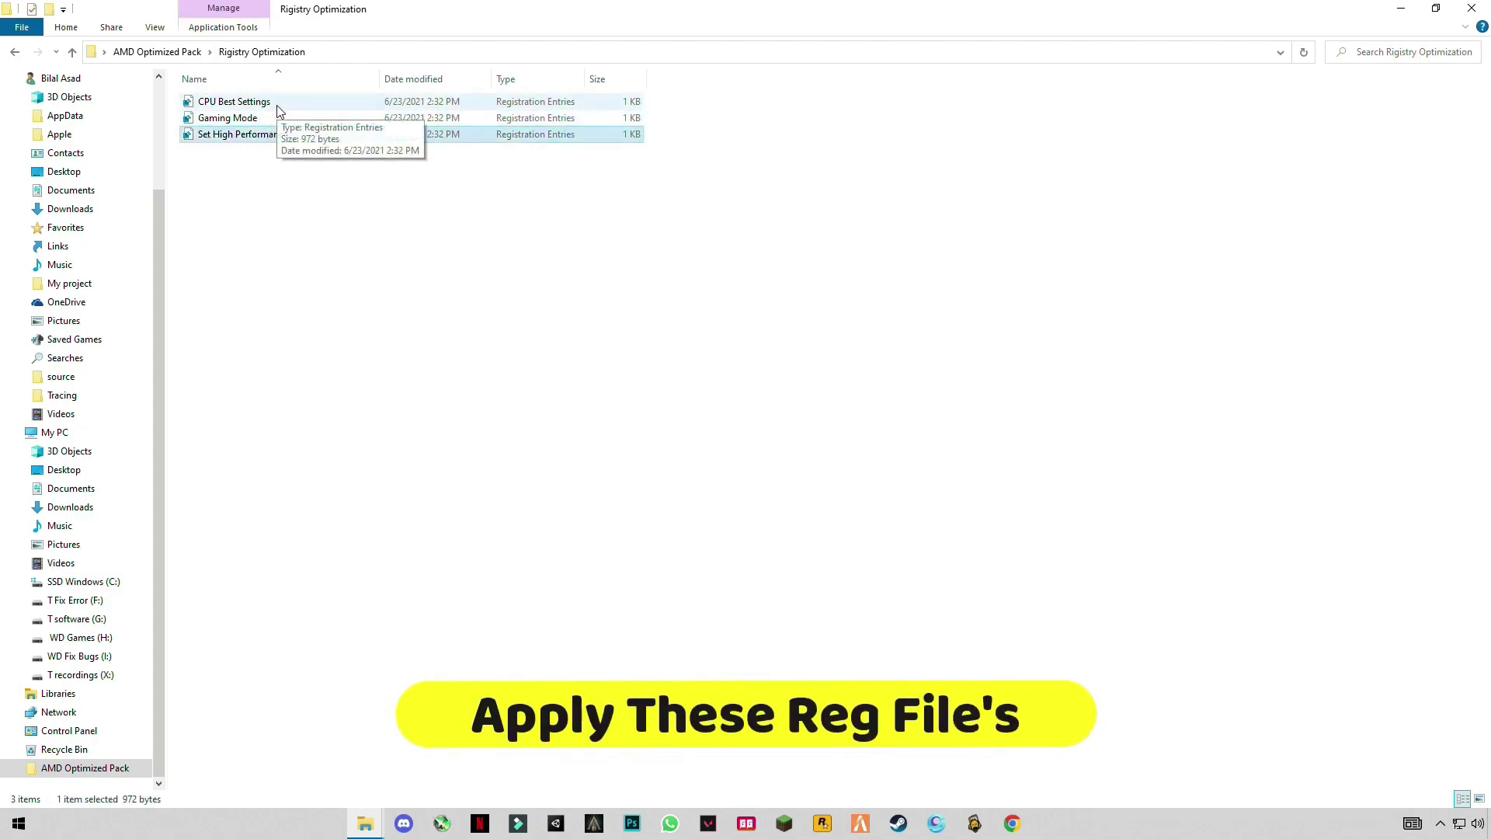
click(267, 104)
double_click(268, 106)
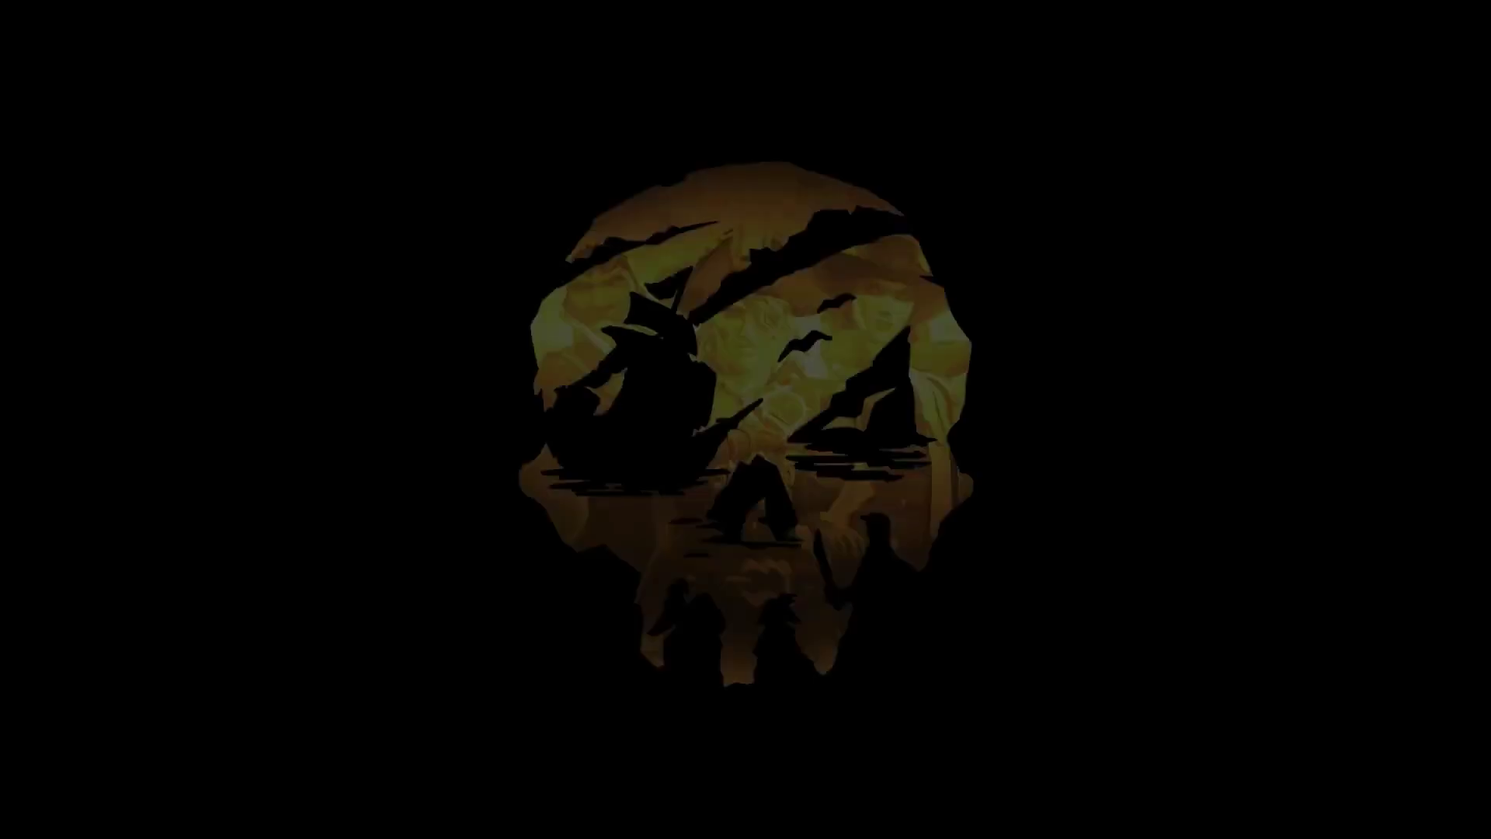
click(659, 509)
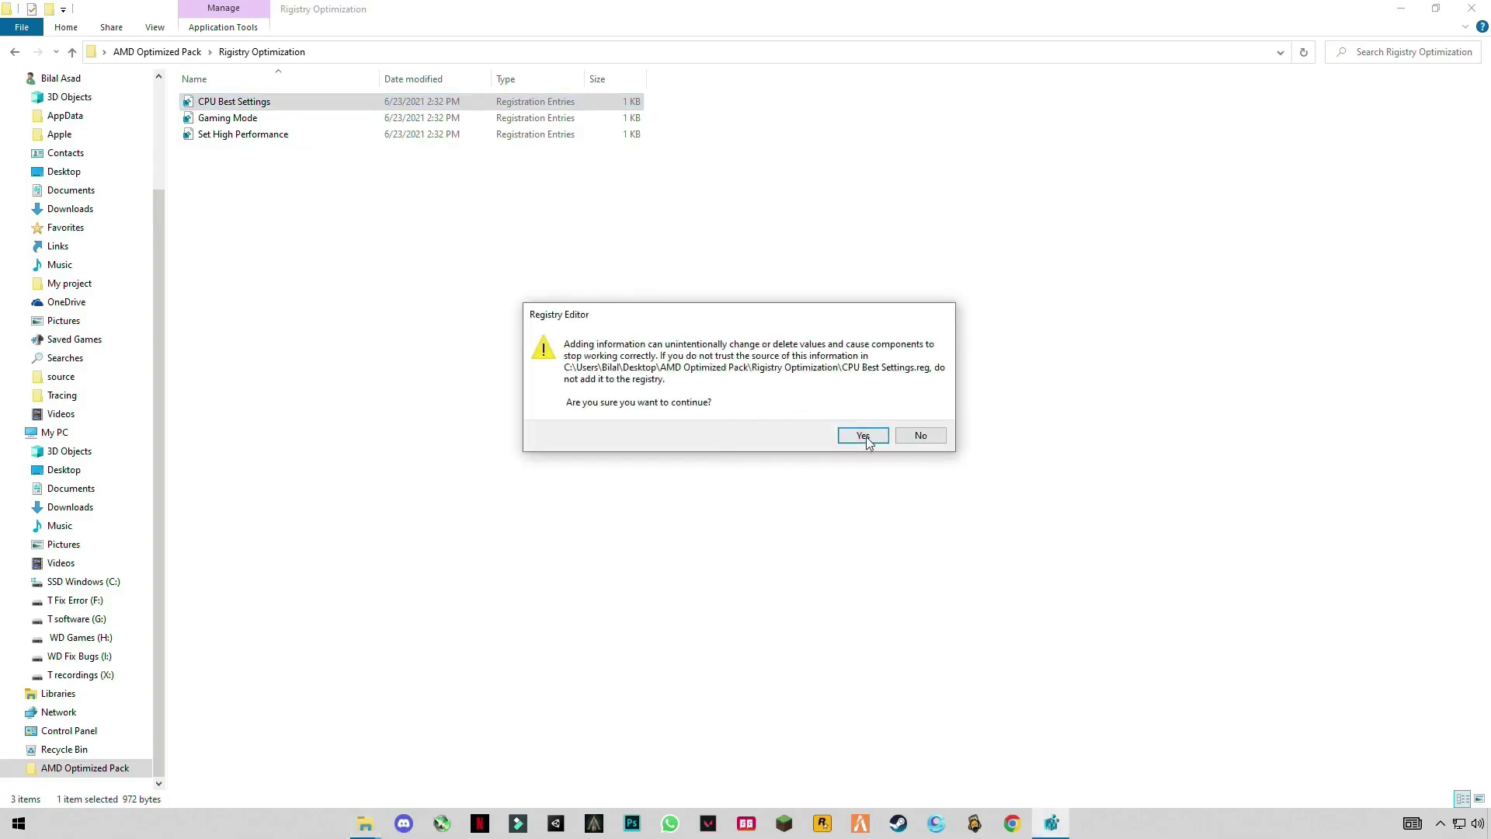
click(864, 436)
click(901, 416)
Merge the Gaming Mode registry file into the registry
double_click(217, 121)
click(661, 508)
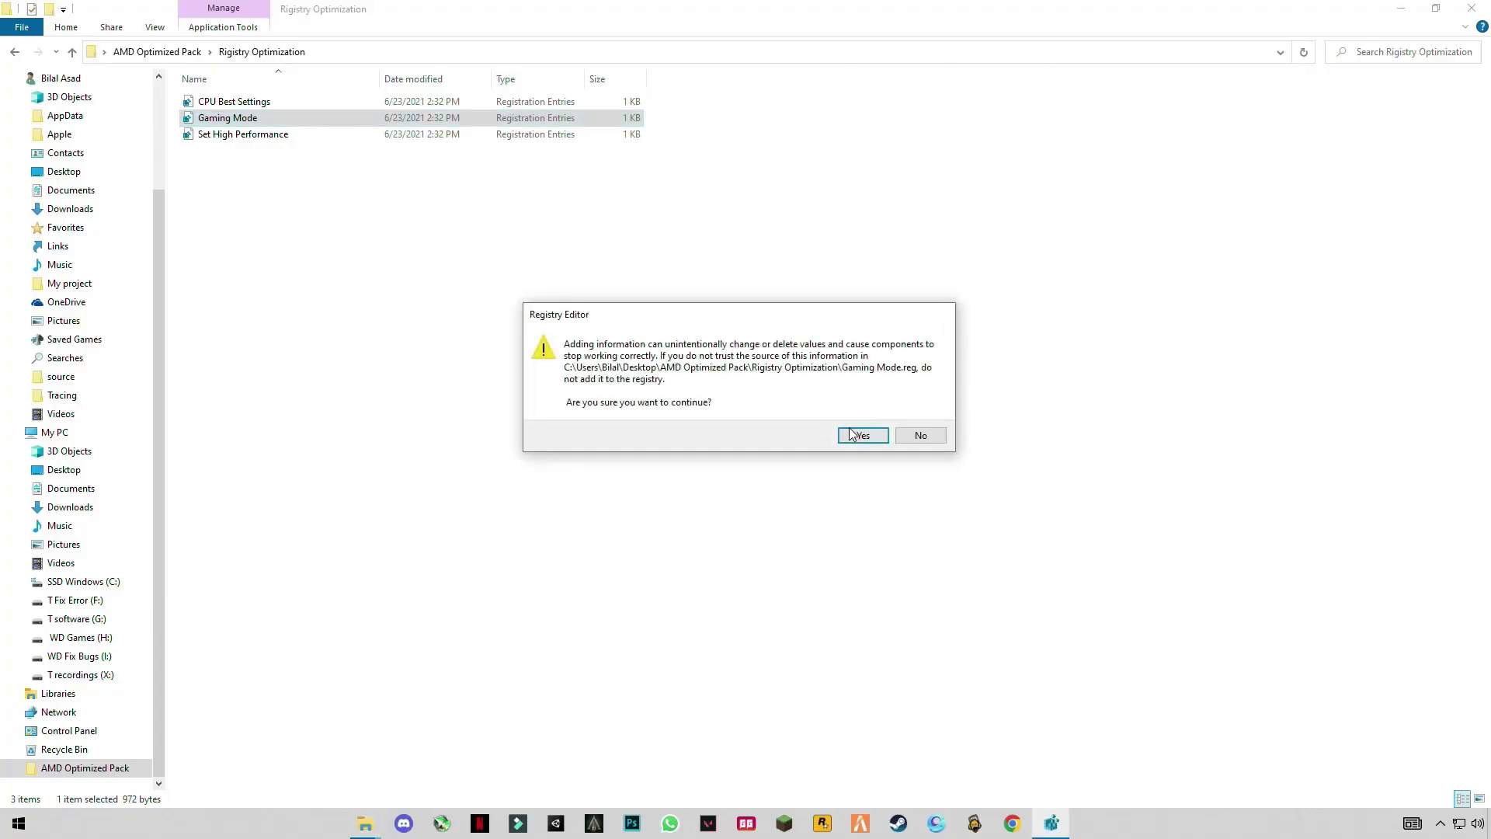
click(855, 436)
click(920, 412)
Merge the Set High Performance registry file and close File Explorer
double_click(256, 135)
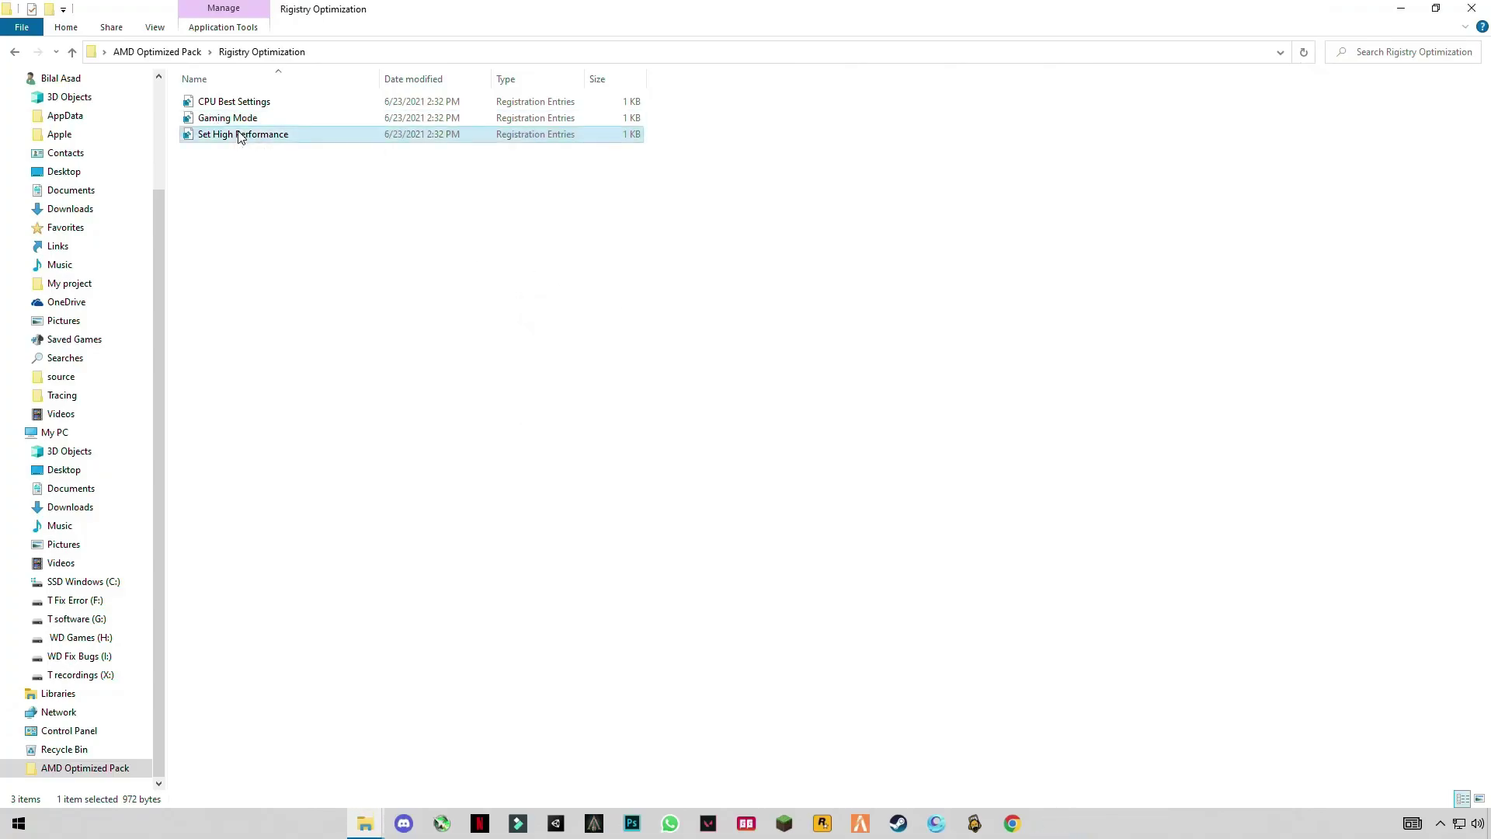
click(666, 509)
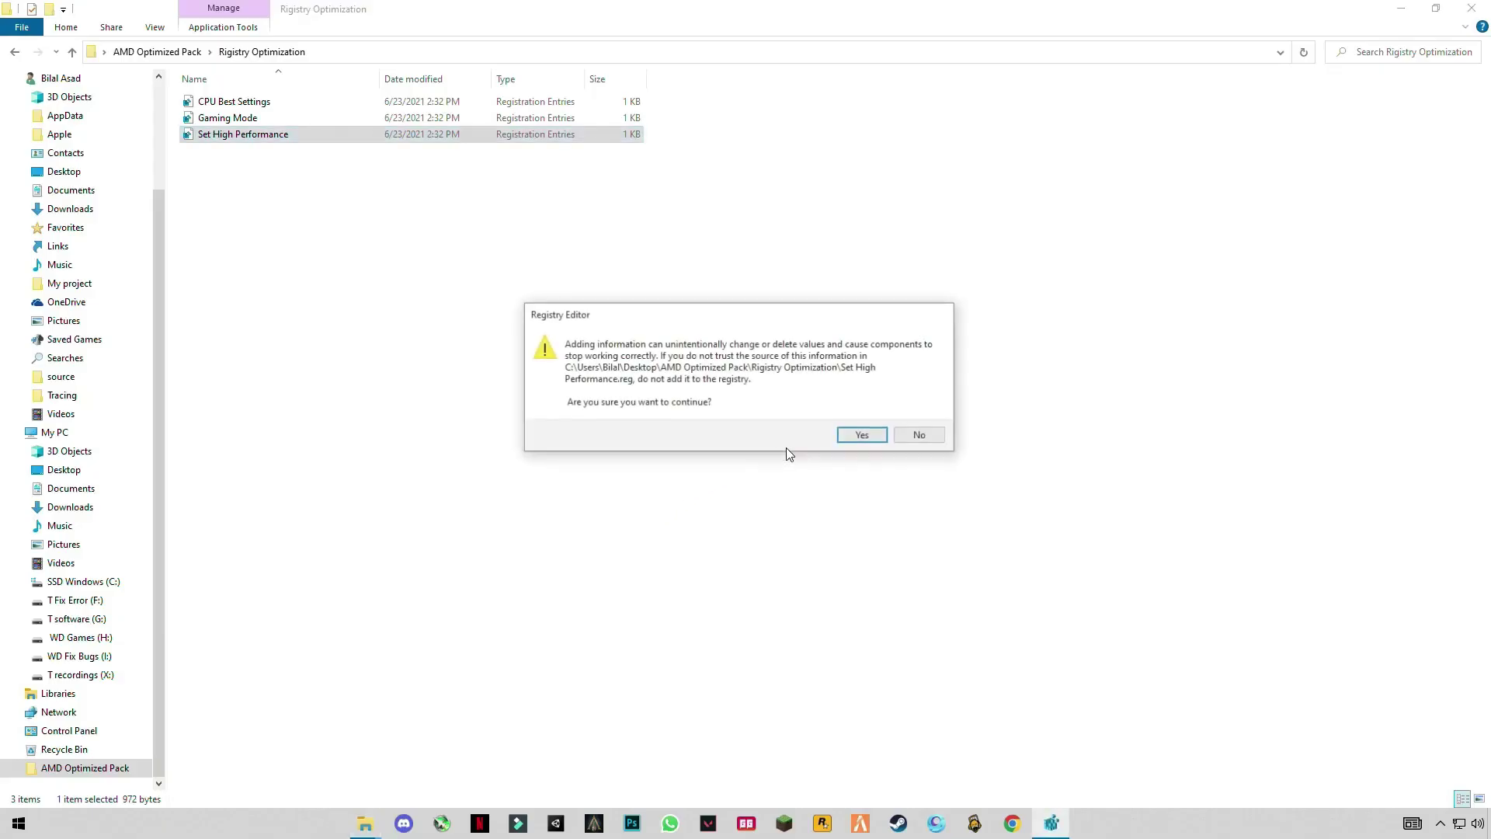
click(852, 435)
click(913, 412)
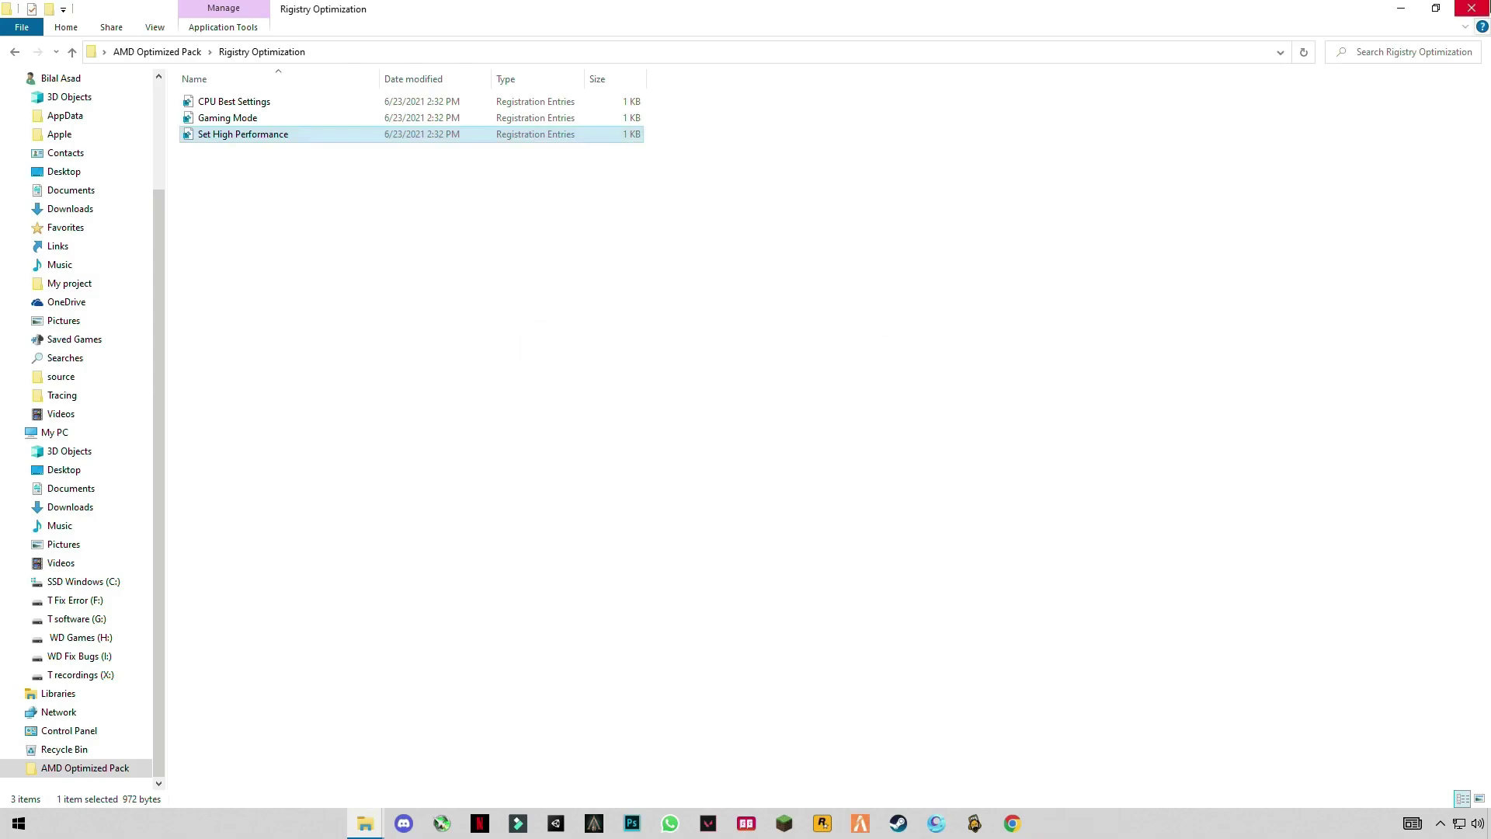
click(1472, 8)
right_click(28, 21)
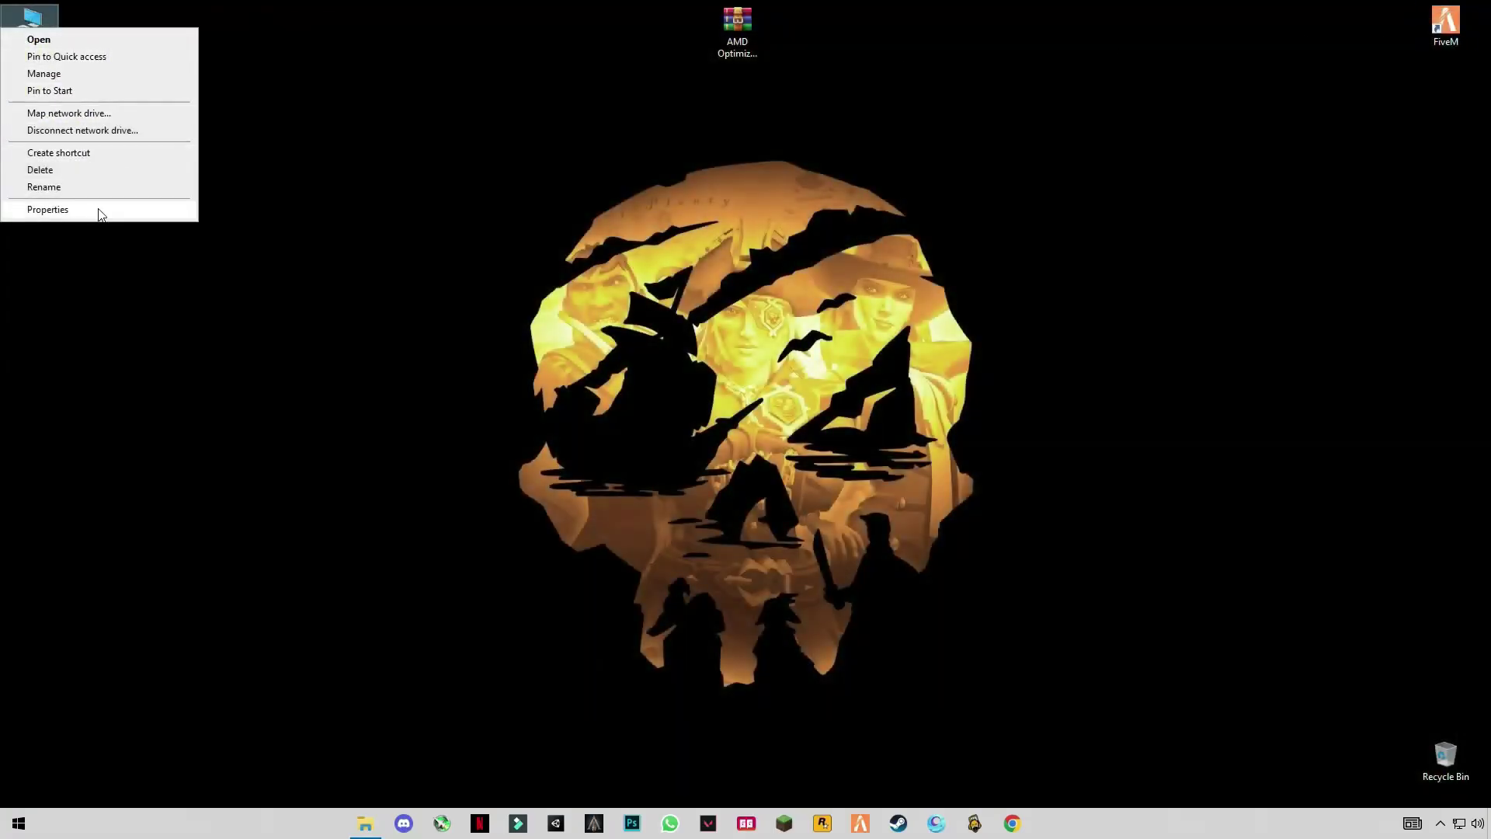
Open Performance Options from This PC's advanced system settings
click(48, 209)
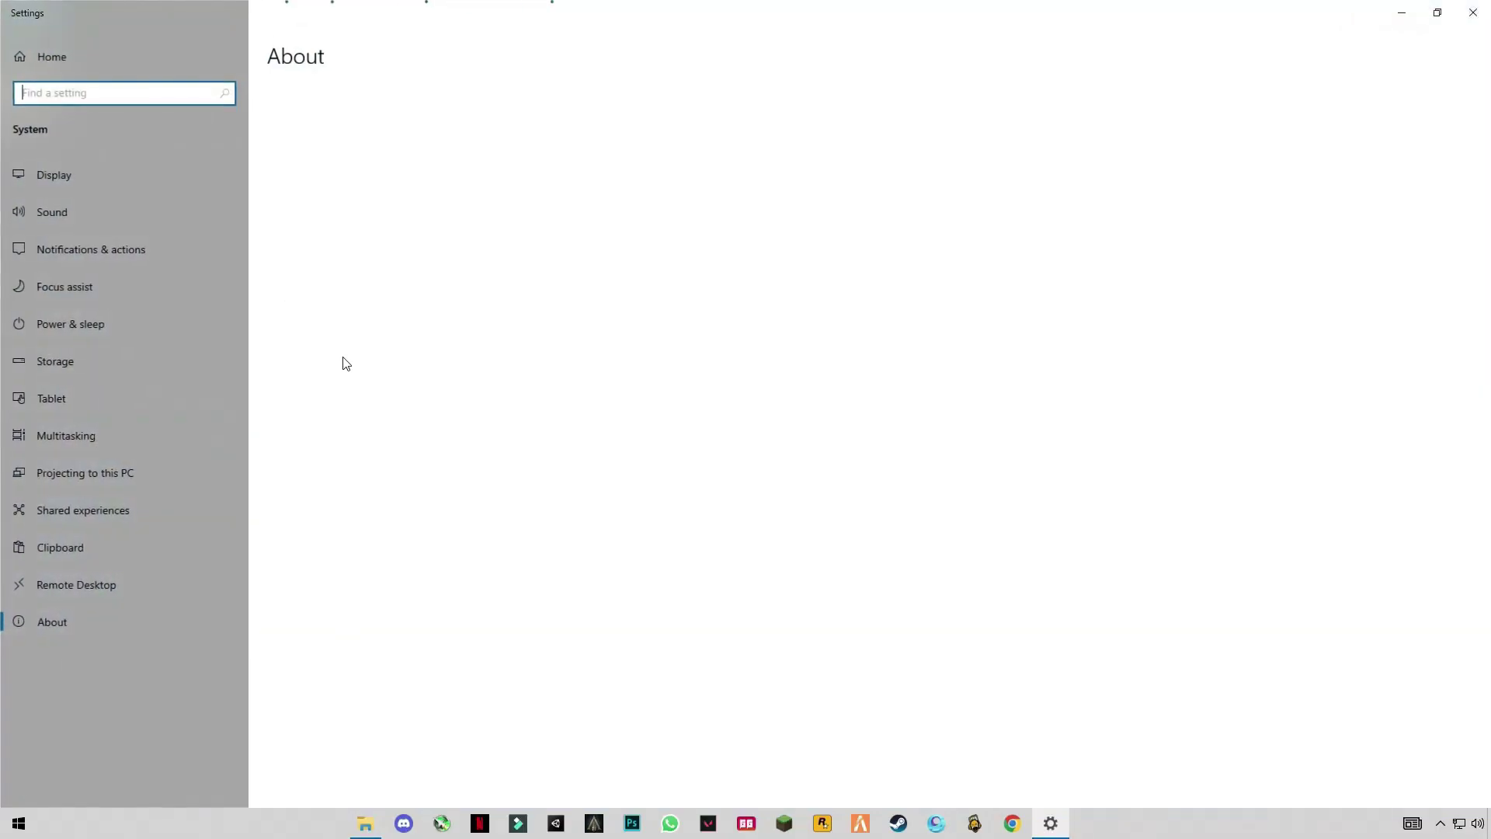
click(1473, 13)
double_click(28, 21)
right_click(763, 552)
click(632, 701)
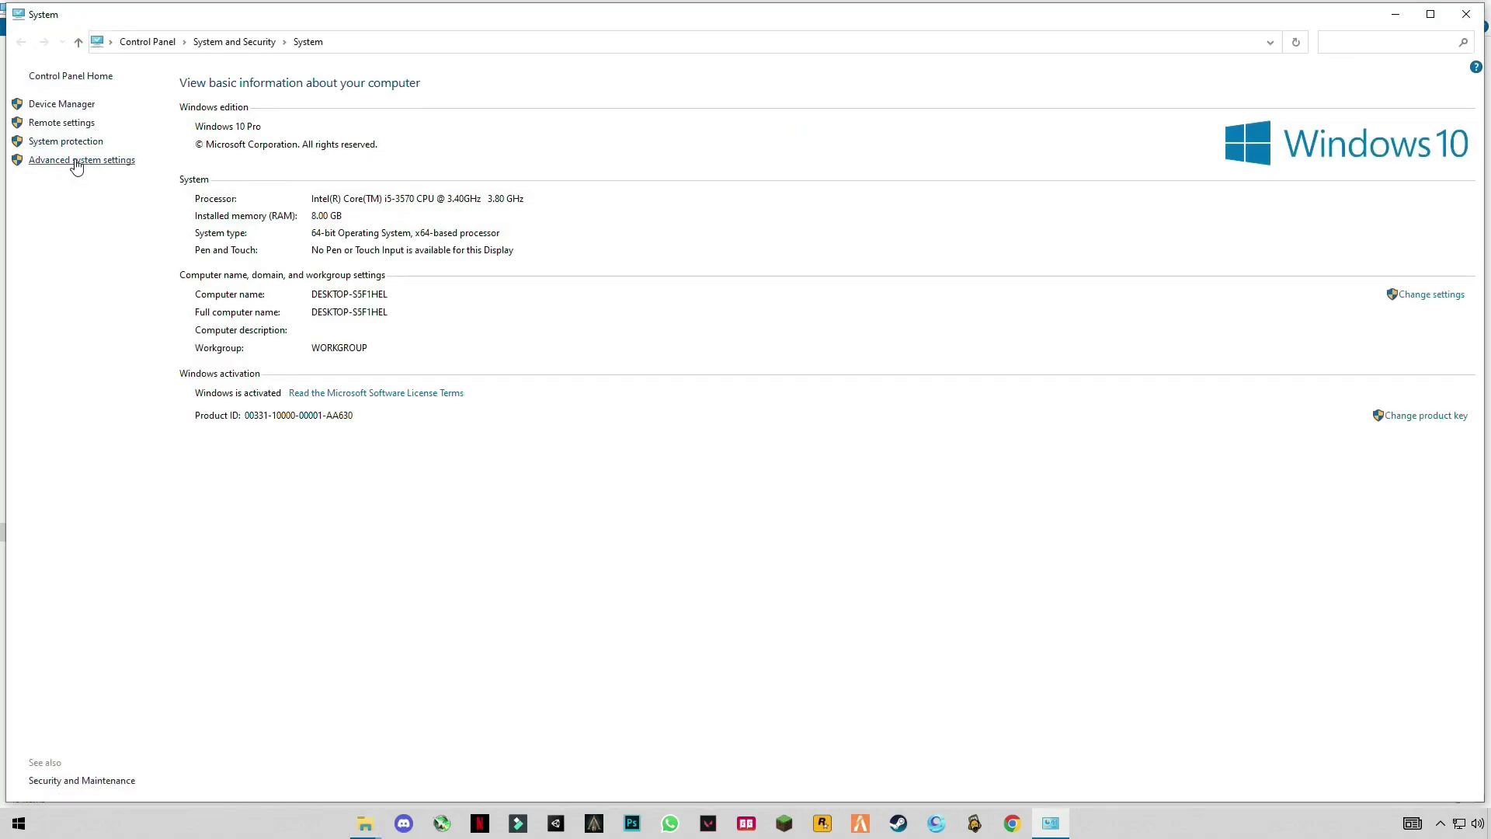
click(73, 160)
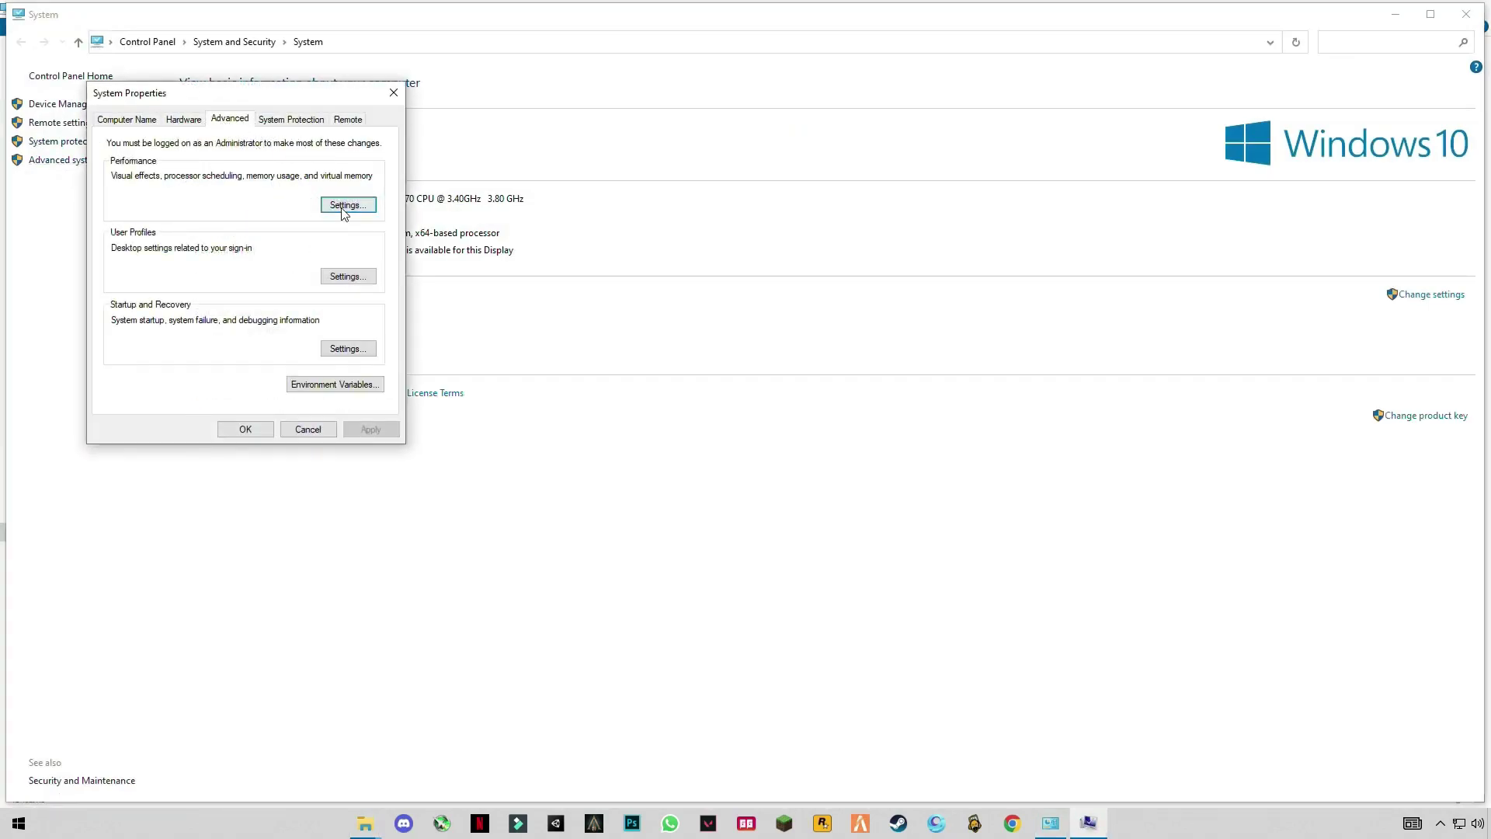
click(346, 205)
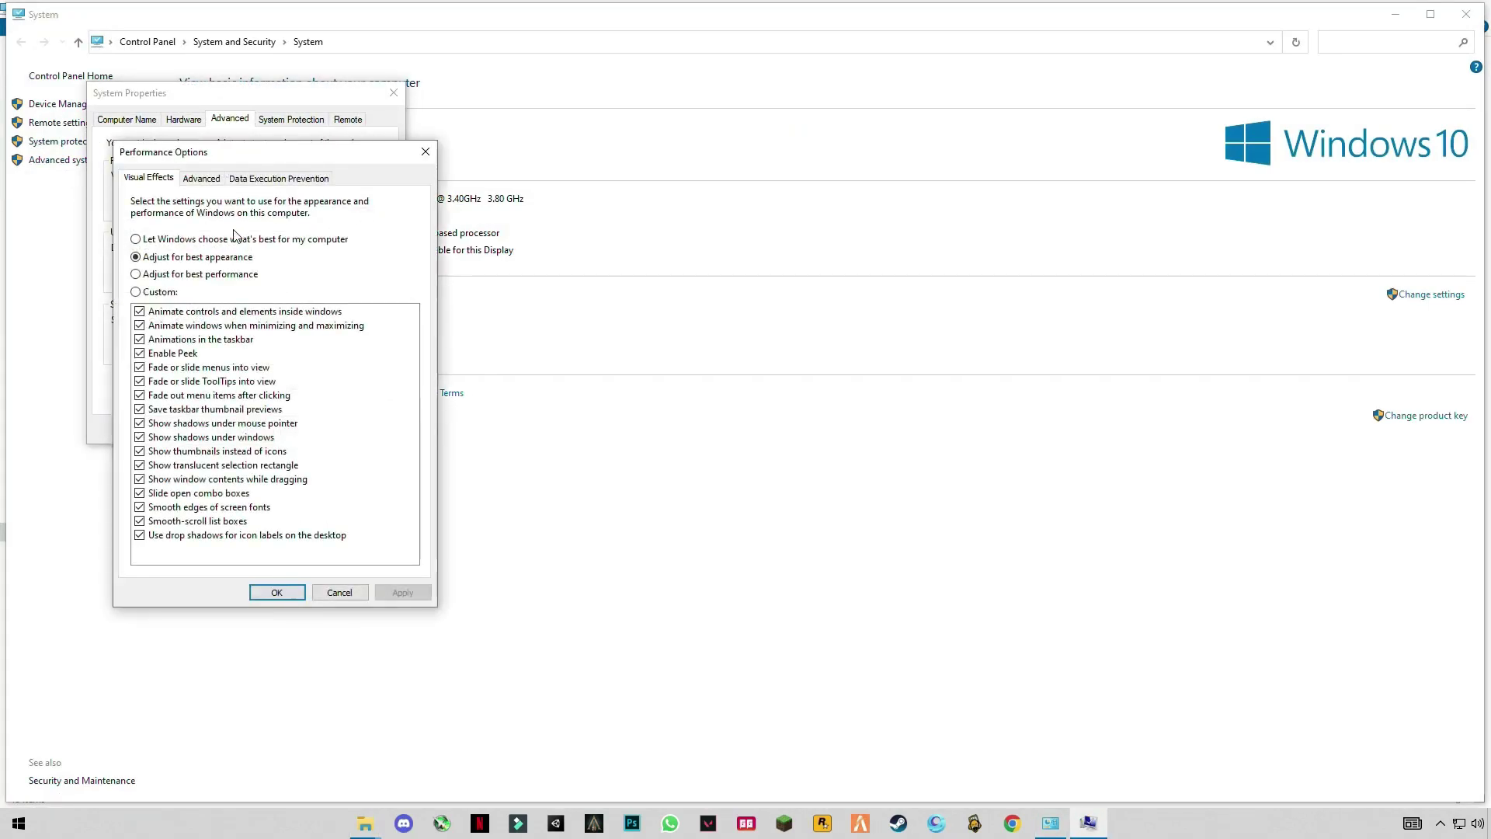
Apply 'Adjust for best performance' for visual effects and close the System Properties and System windows
click(204, 180)
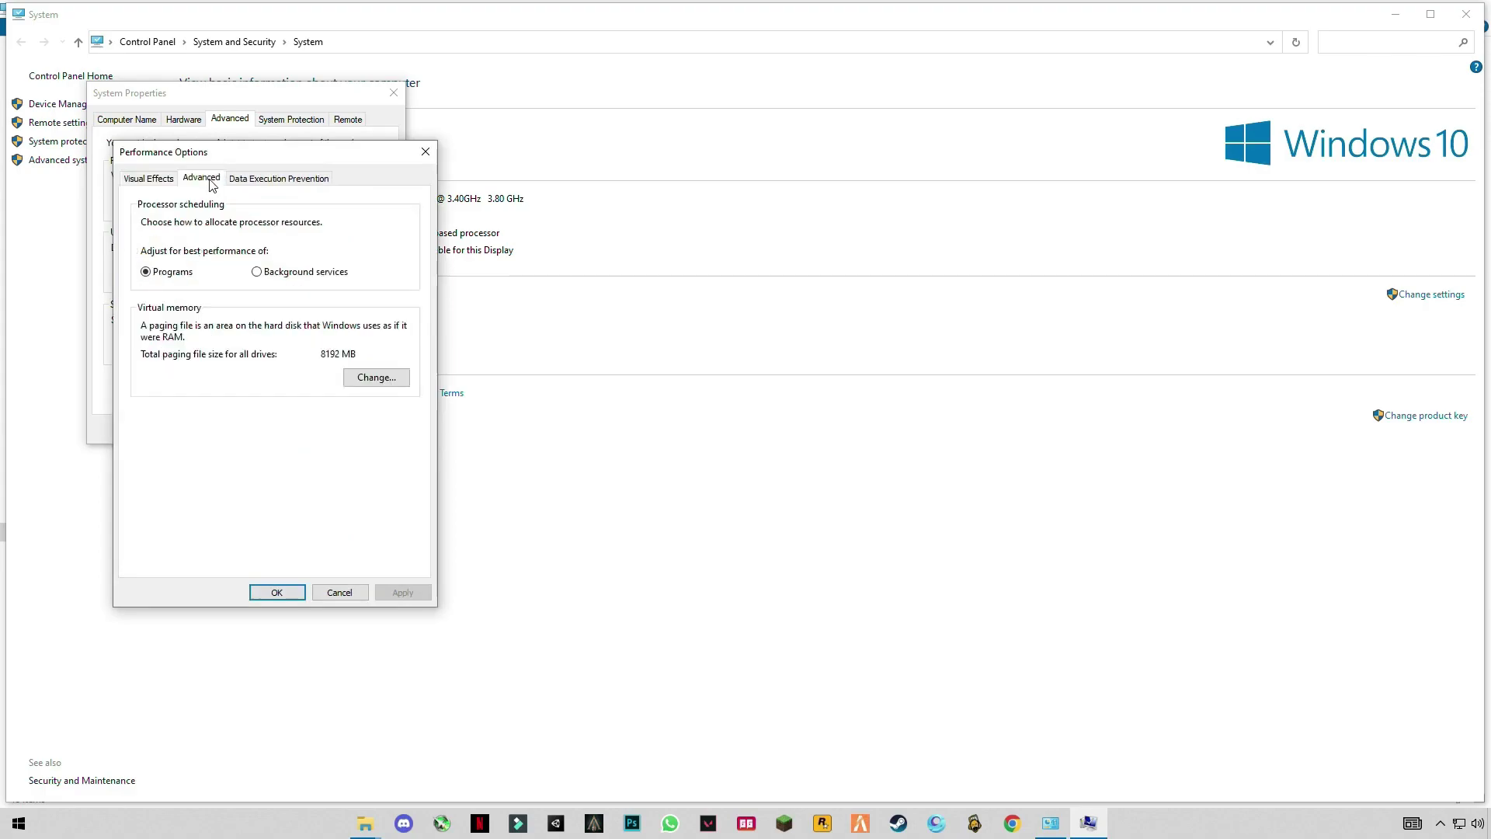
click(166, 180)
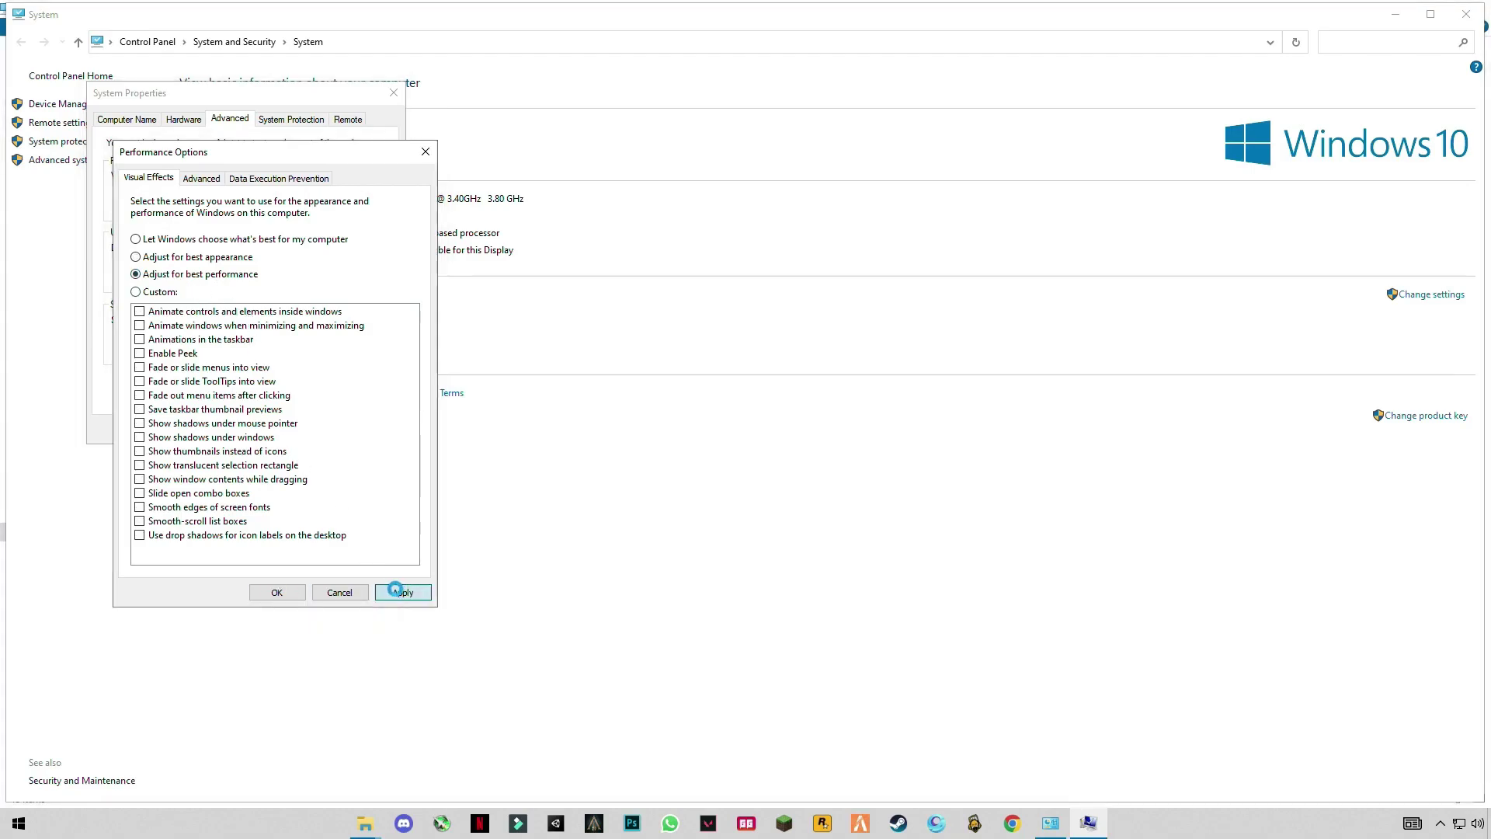
click(277, 592)
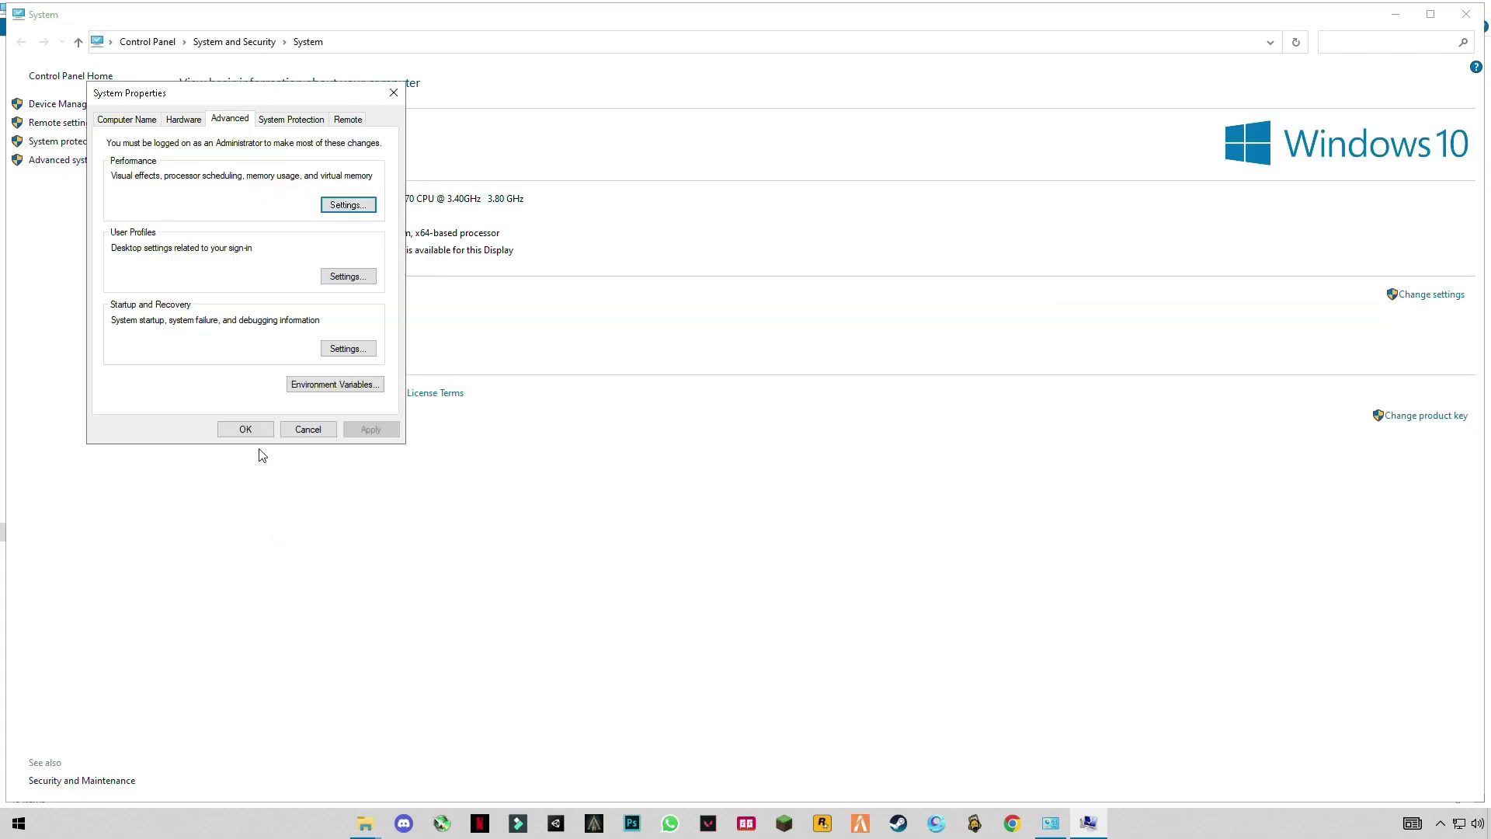
click(247, 428)
click(1465, 15)
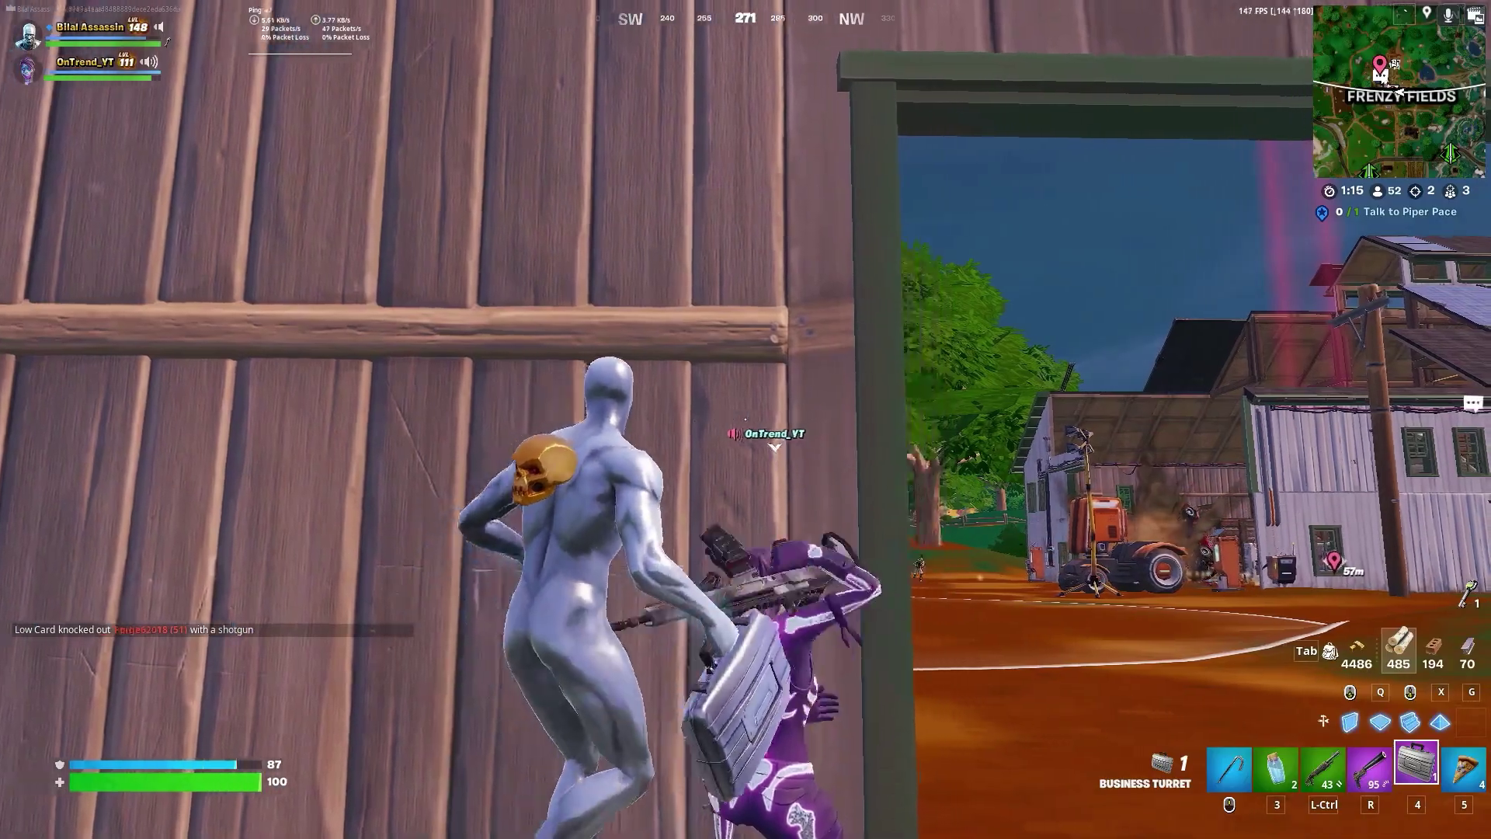
Throw a Business Turret outside the barn, grab the Rocket Ram and launch into the air
key(w)
click(745, 419)
key(w)
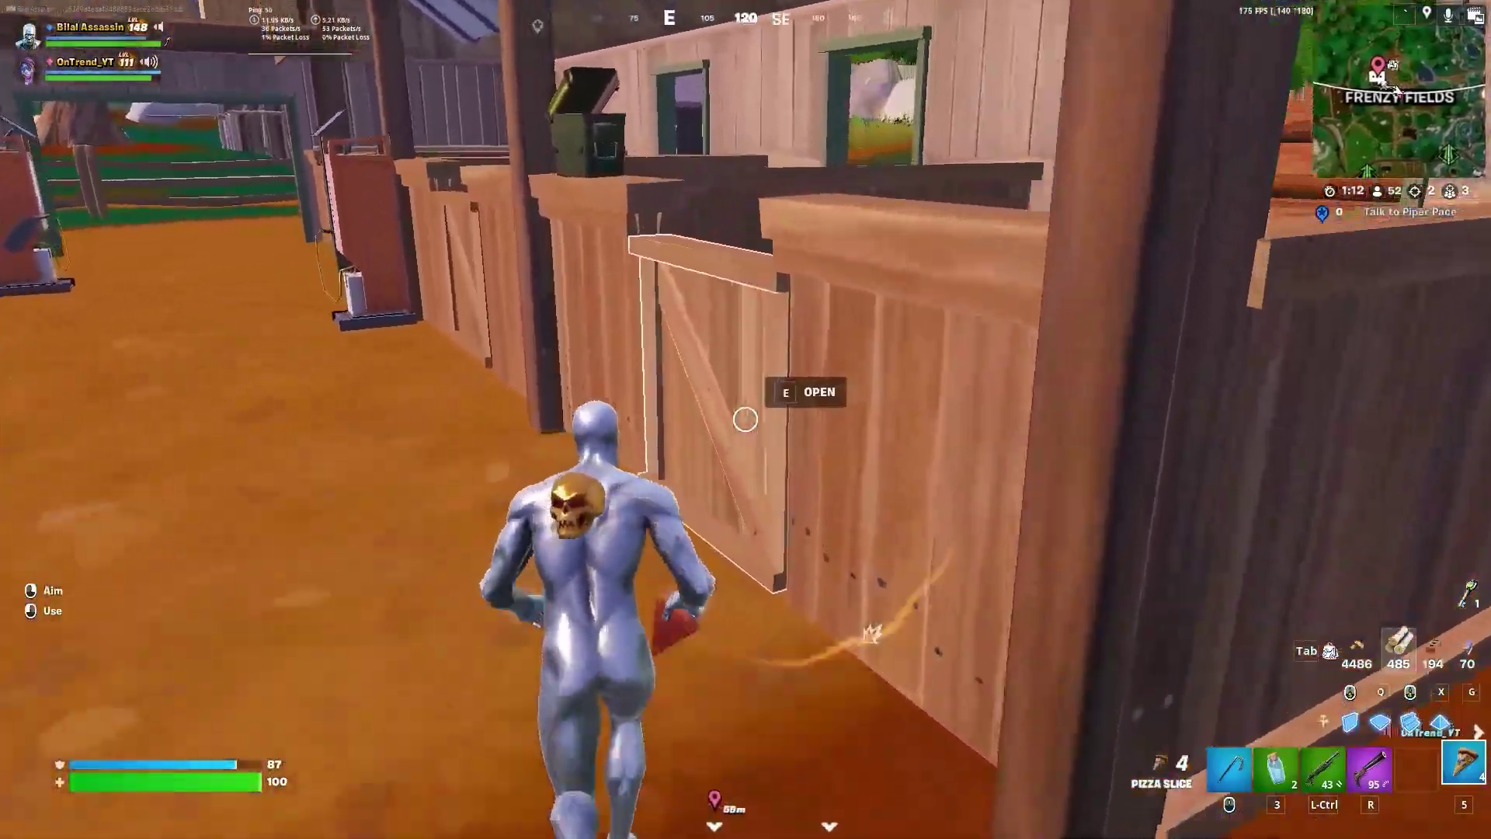
key(e)
middle_click(746, 420)
key(w)
key(e)
key(4)
click(745, 420)
click(746, 419)
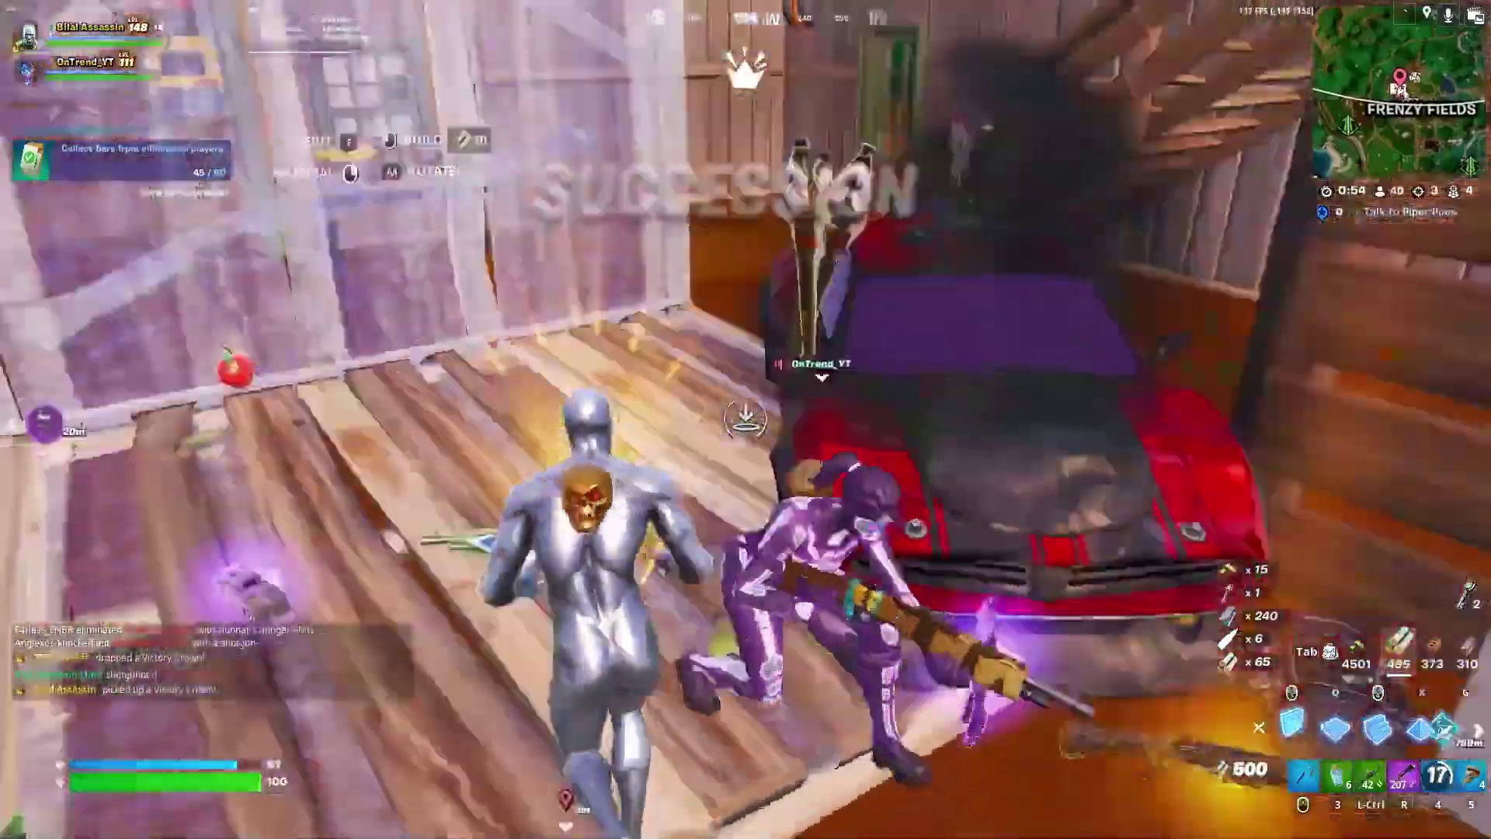
Place and edit an opening in a wooden wall, swapping between the Rocket Ram, rifle and purple weapon
click(745, 419)
key(f)
click(745, 419)
key(4)
key(e)
key(r)
key(4)
key(w)
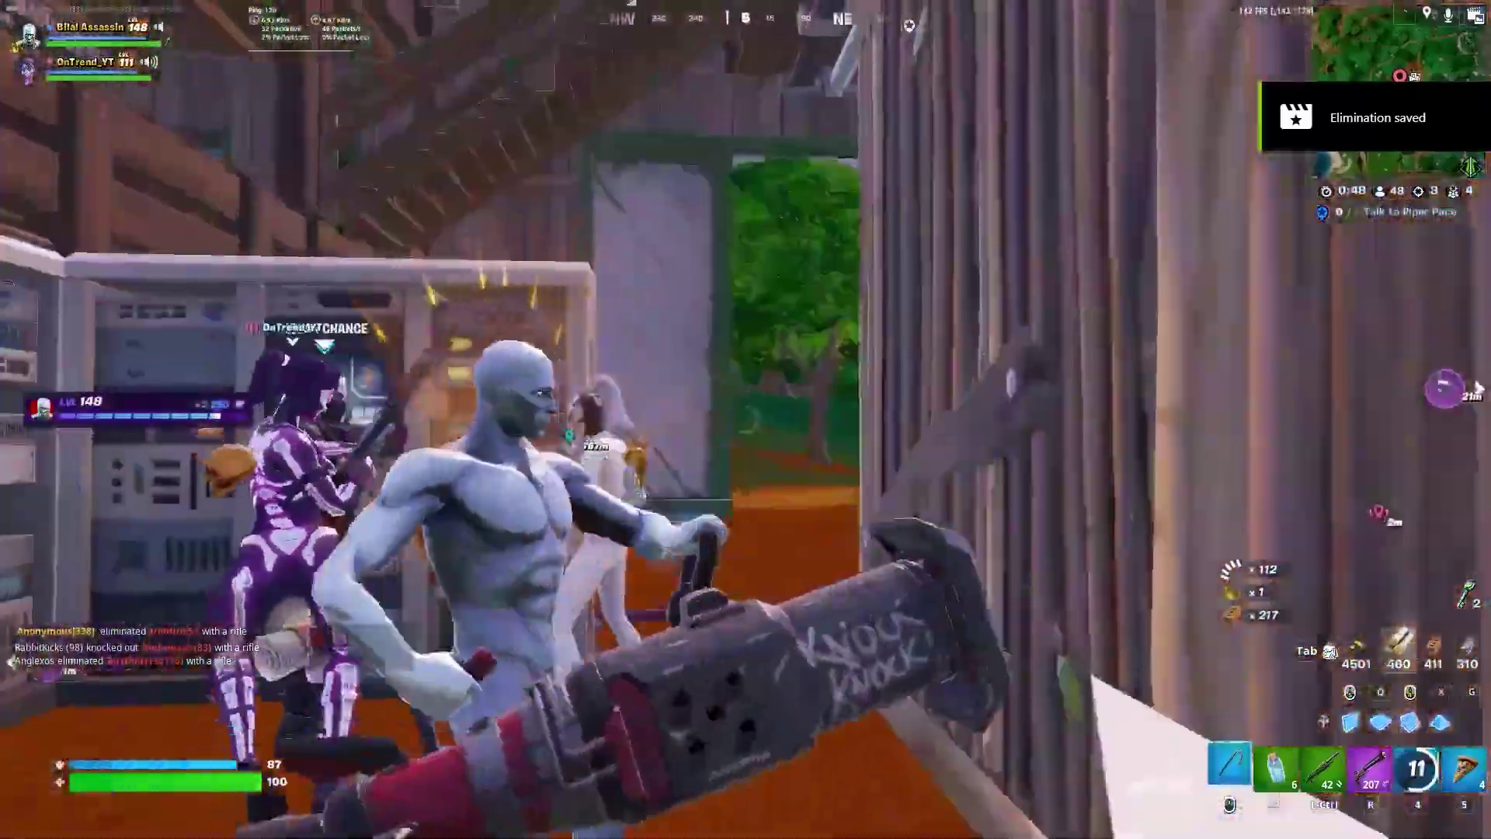
Build cover walls, eliminate the enemy with the shotgun, then take the Sharp Tooth Shotgun and Scoped Burst SMG
click(746, 420)
middle_click(745, 419)
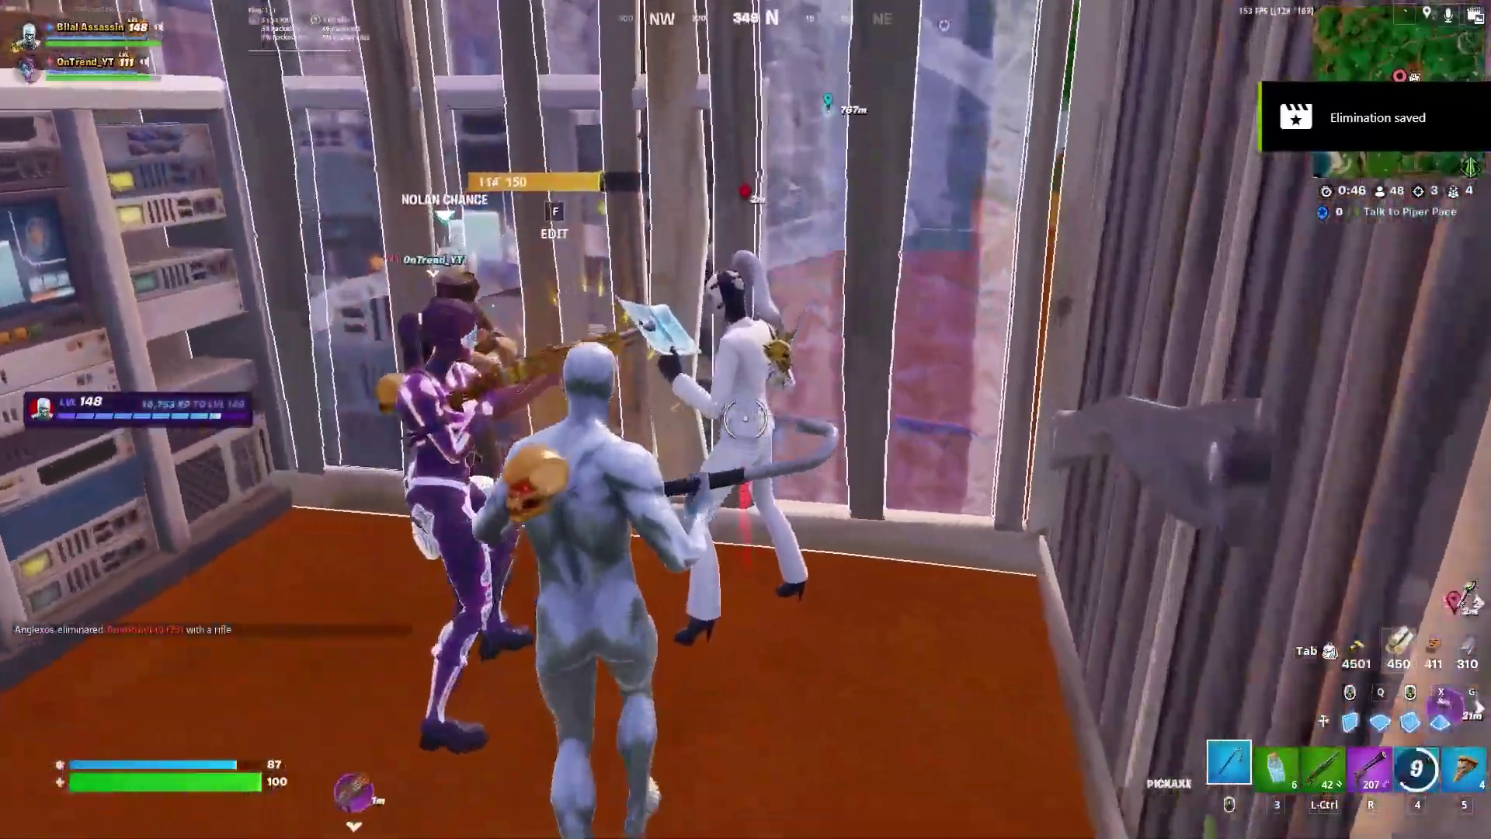
key(ctrl)
click(745, 419)
middle_click(746, 419)
key(ctrl)
key(e)
key(e)
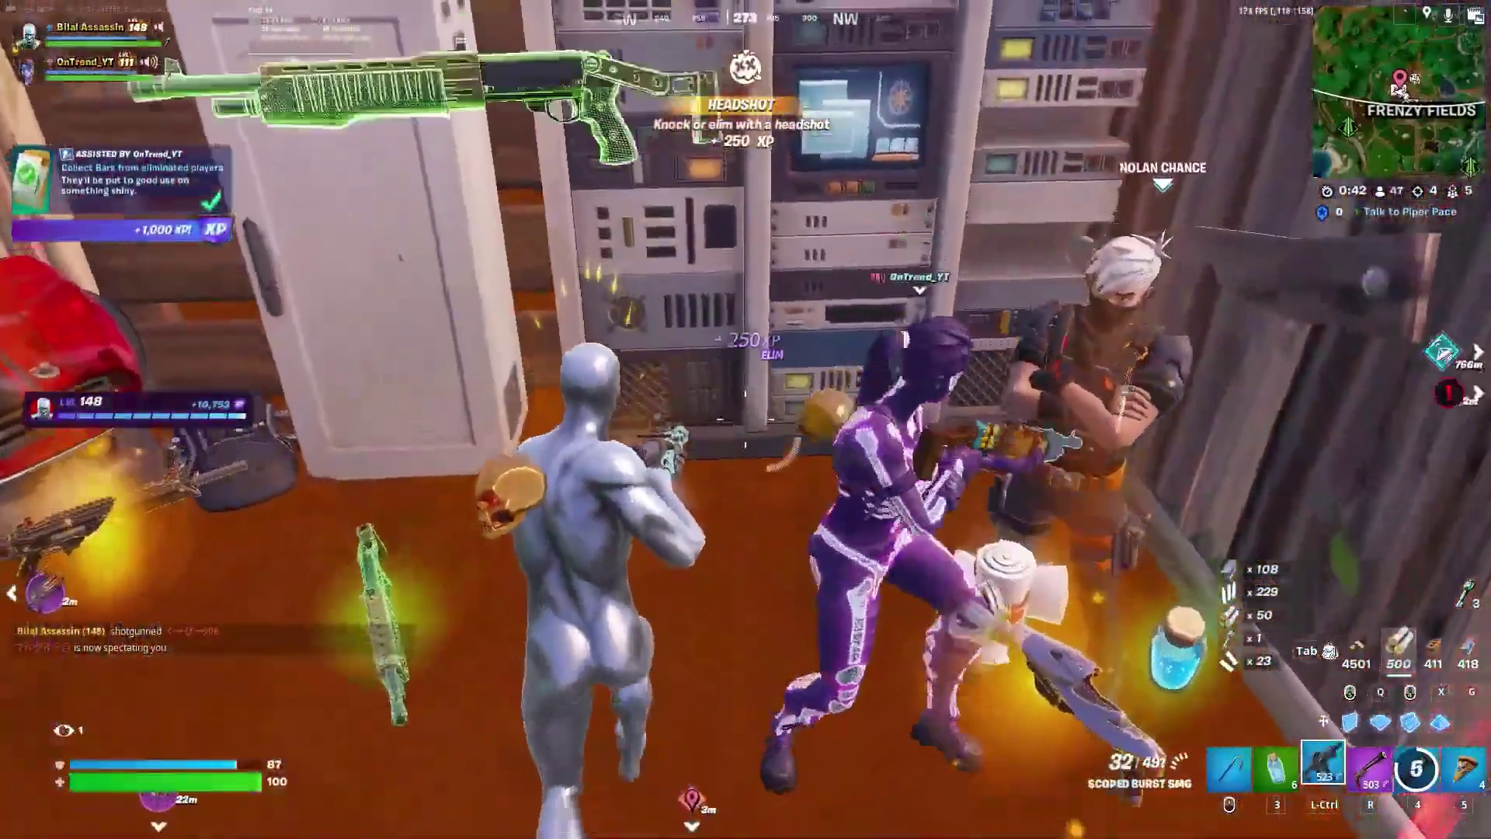
key(w)
key(e)
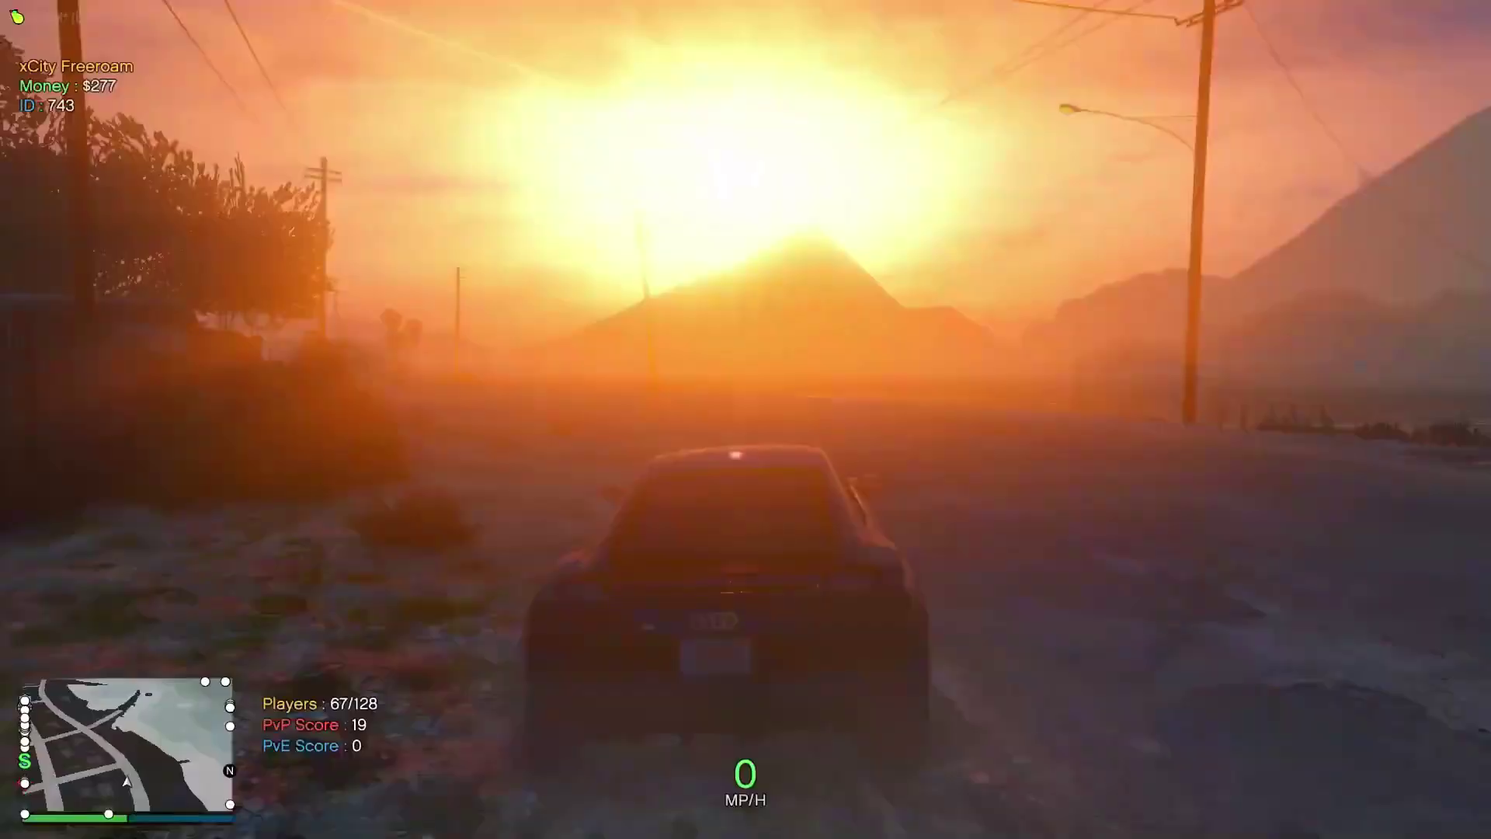
Accelerate the Audi along the road to about 130 MP/H, weaving between lanes
scroll(746, 419, down, 3)
key(w)
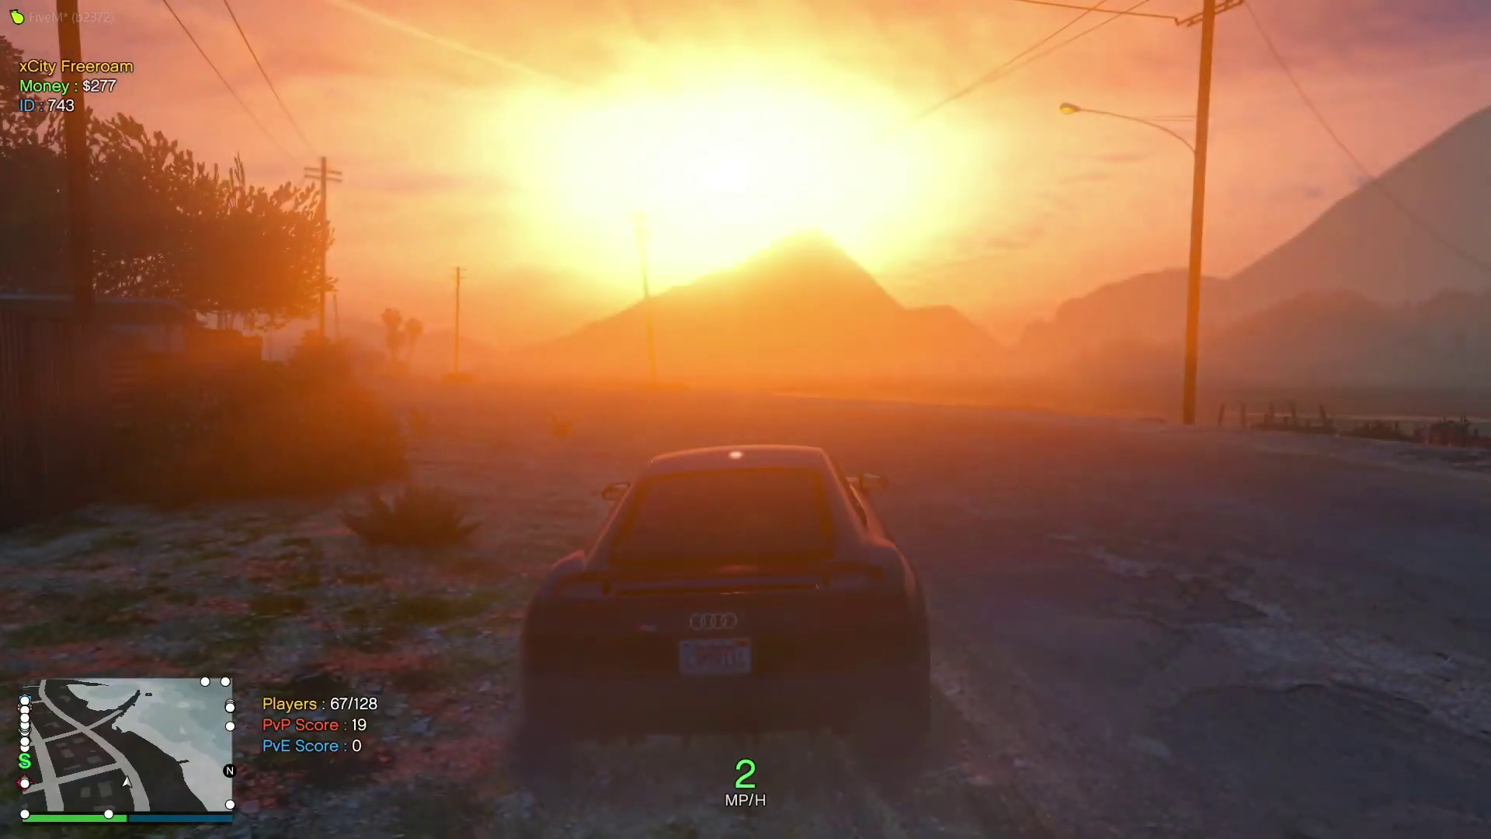
key(a)
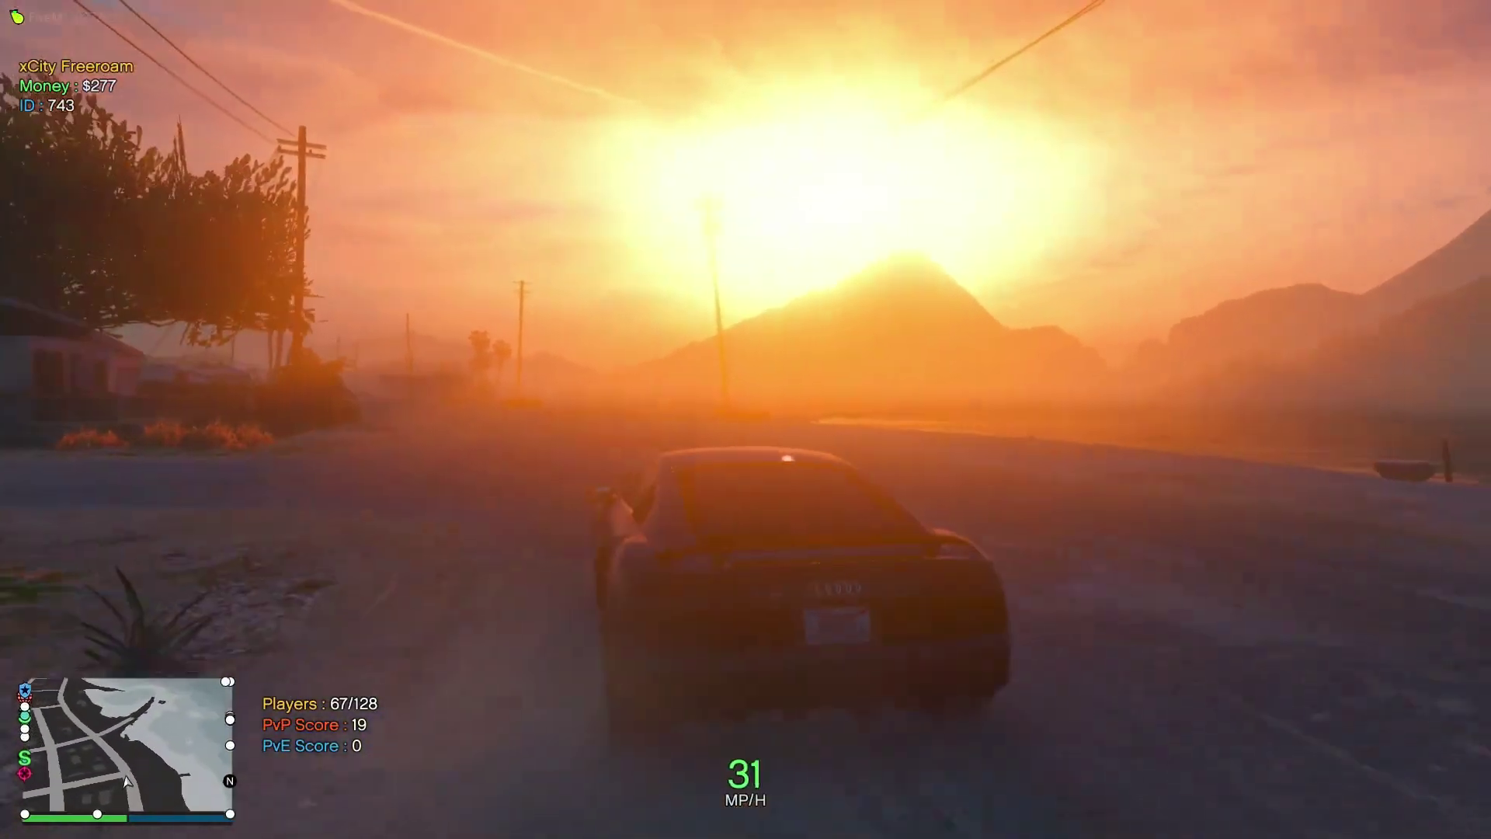
key(w)
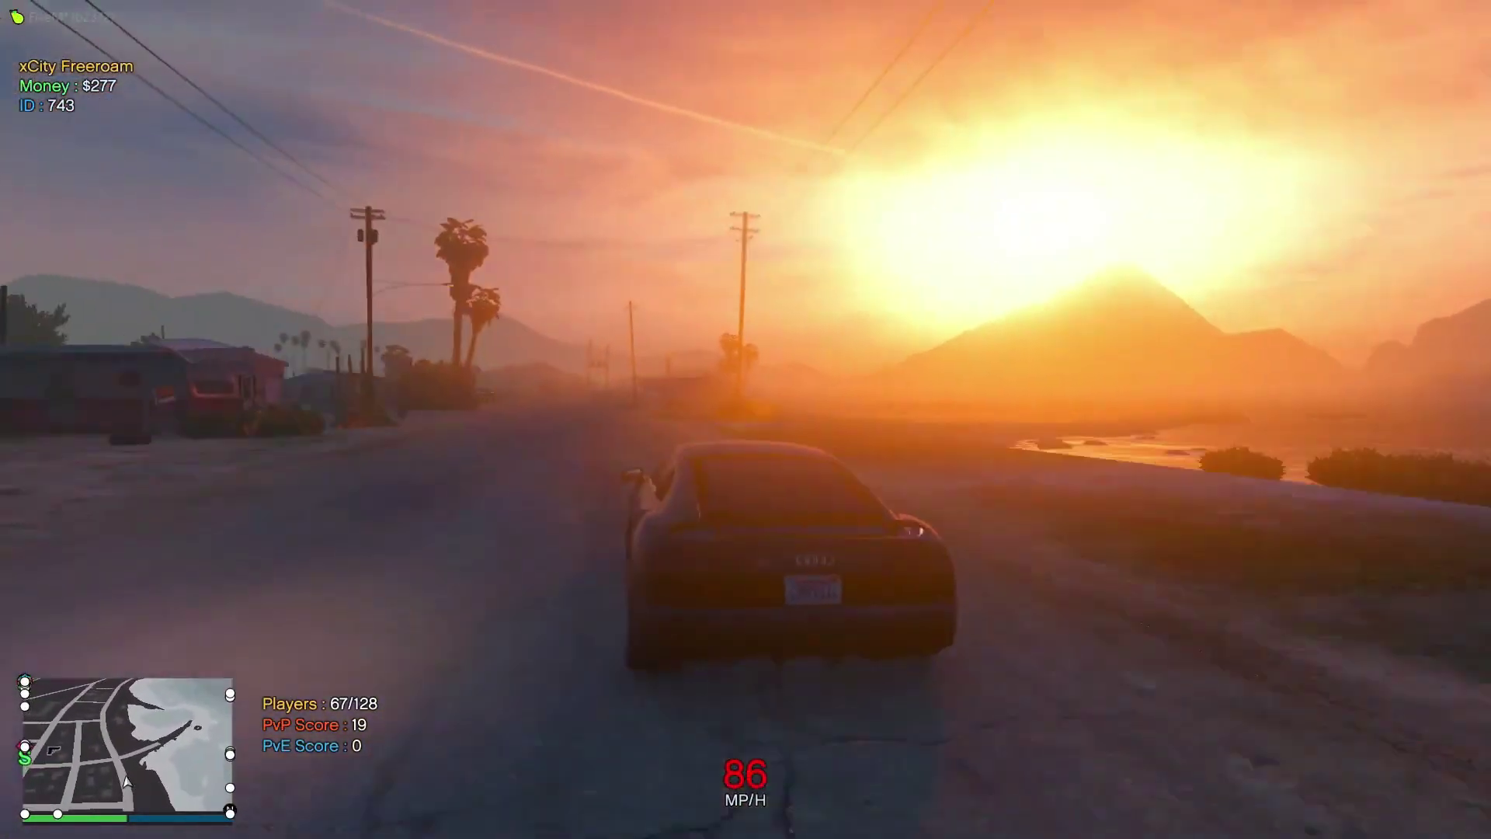
key(w)
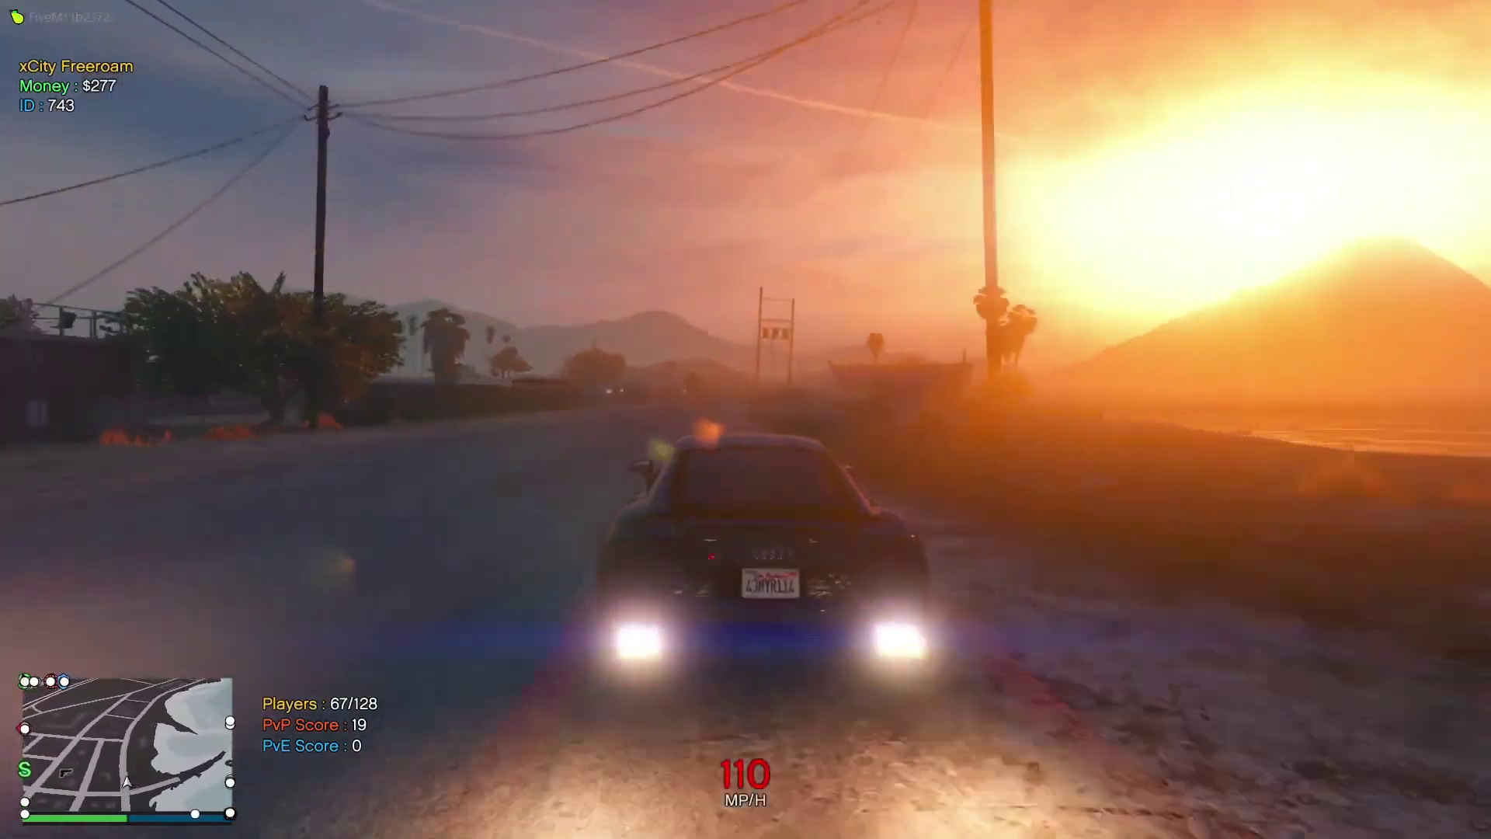
key(w)
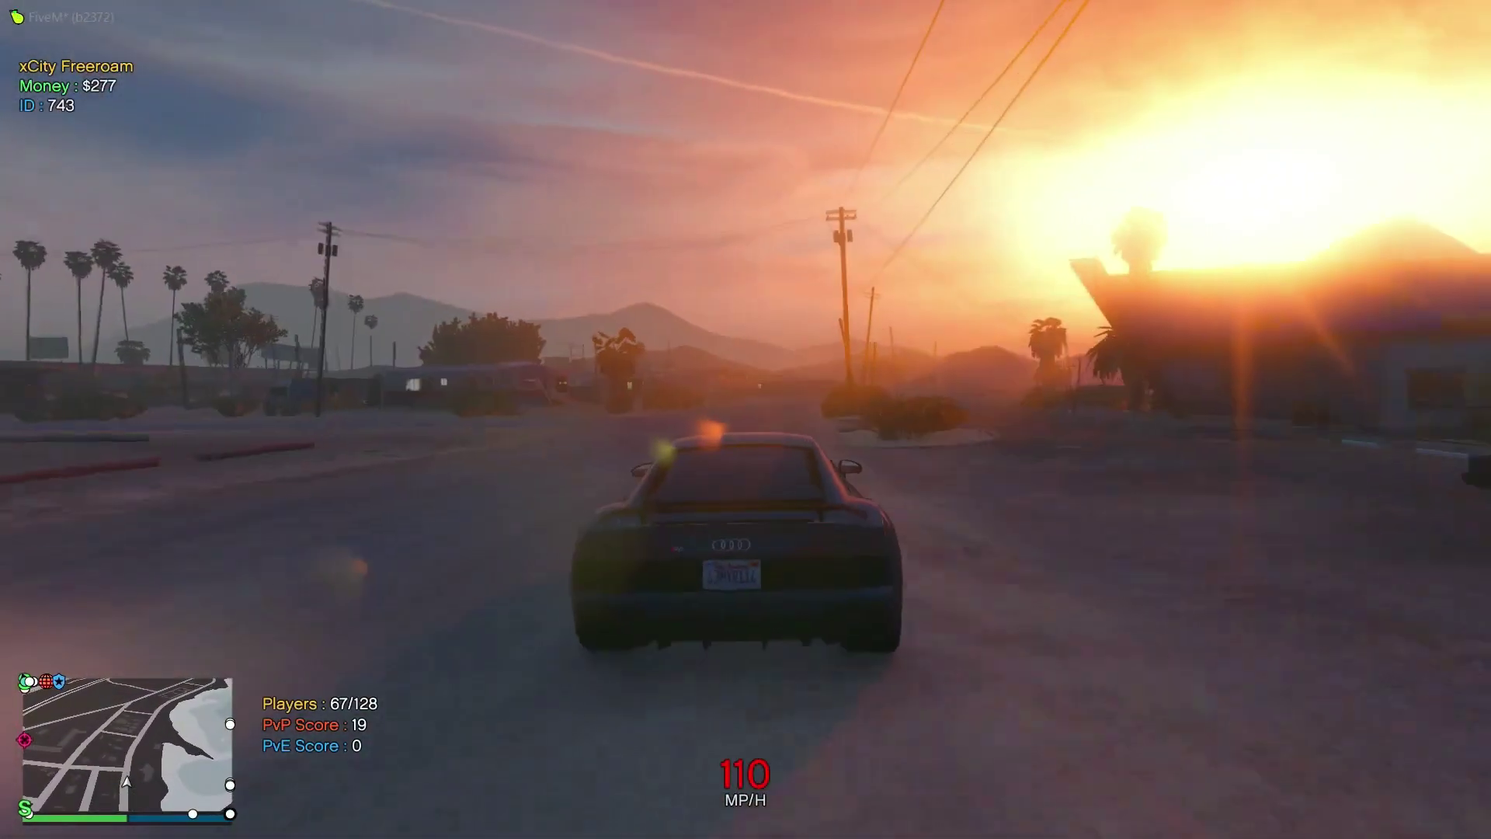
key(w)
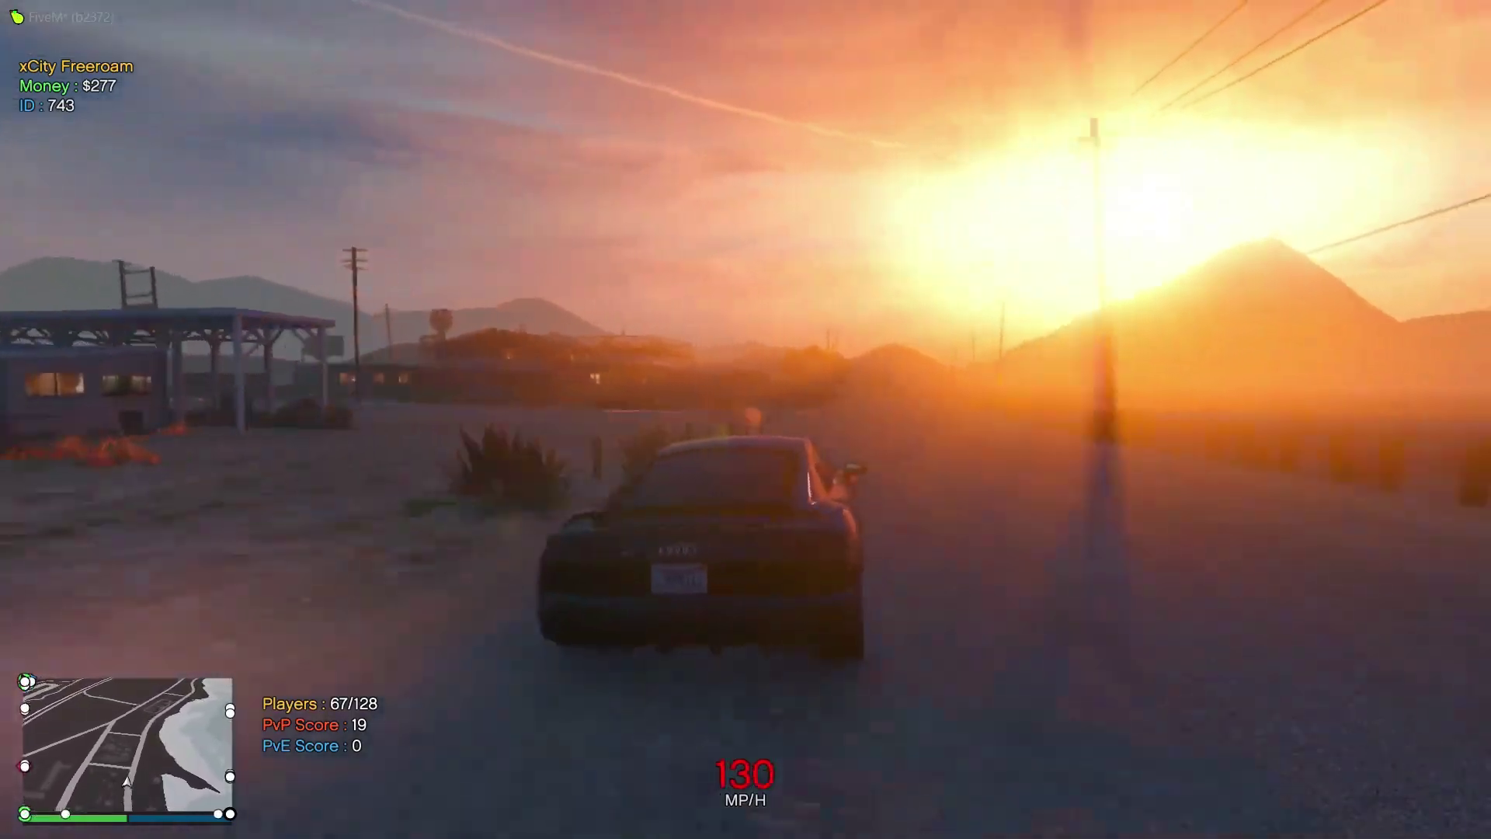
key(d)
key(d)
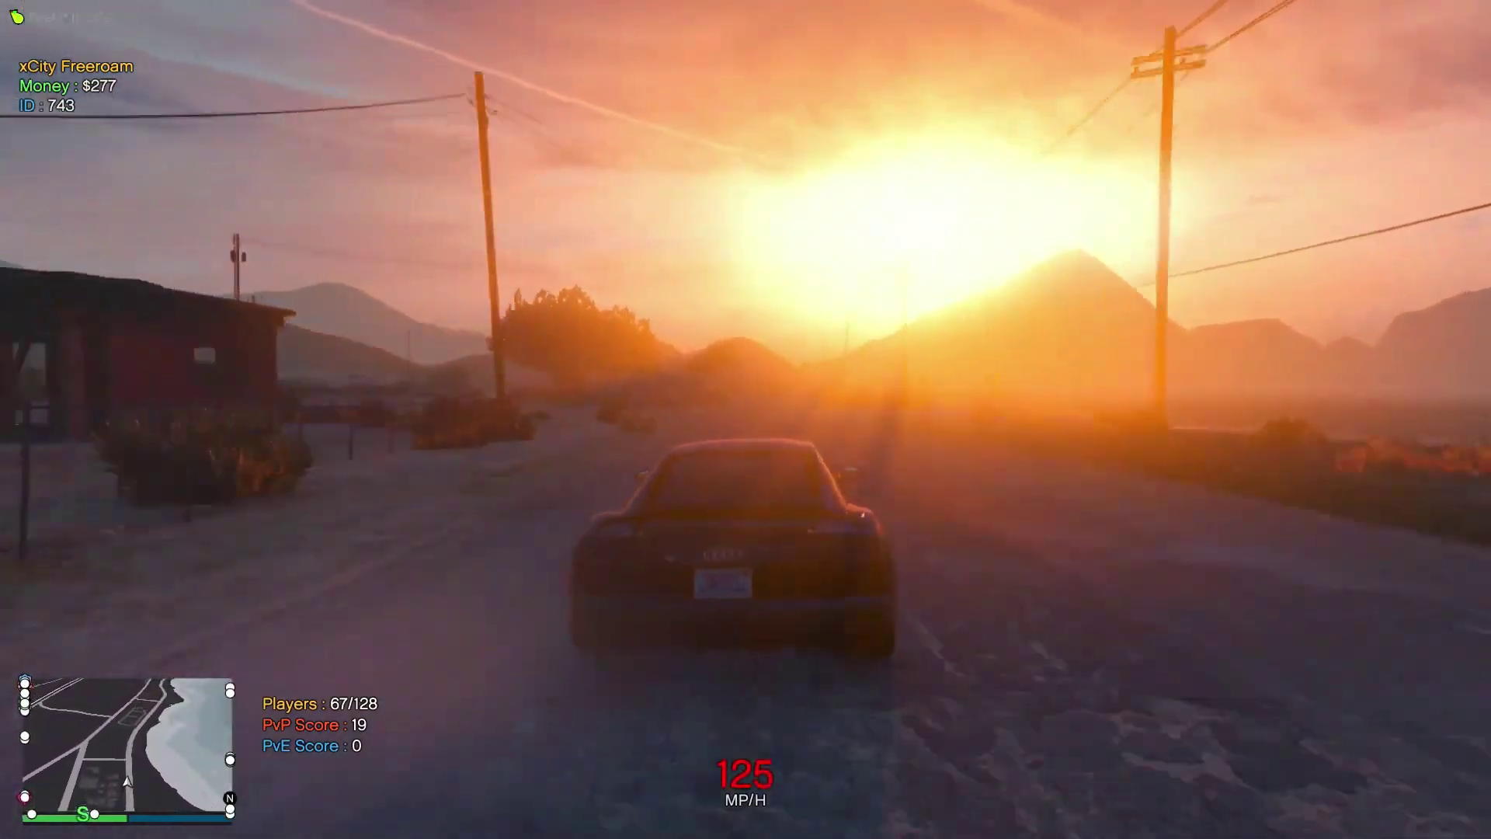
key(a)
key(d)
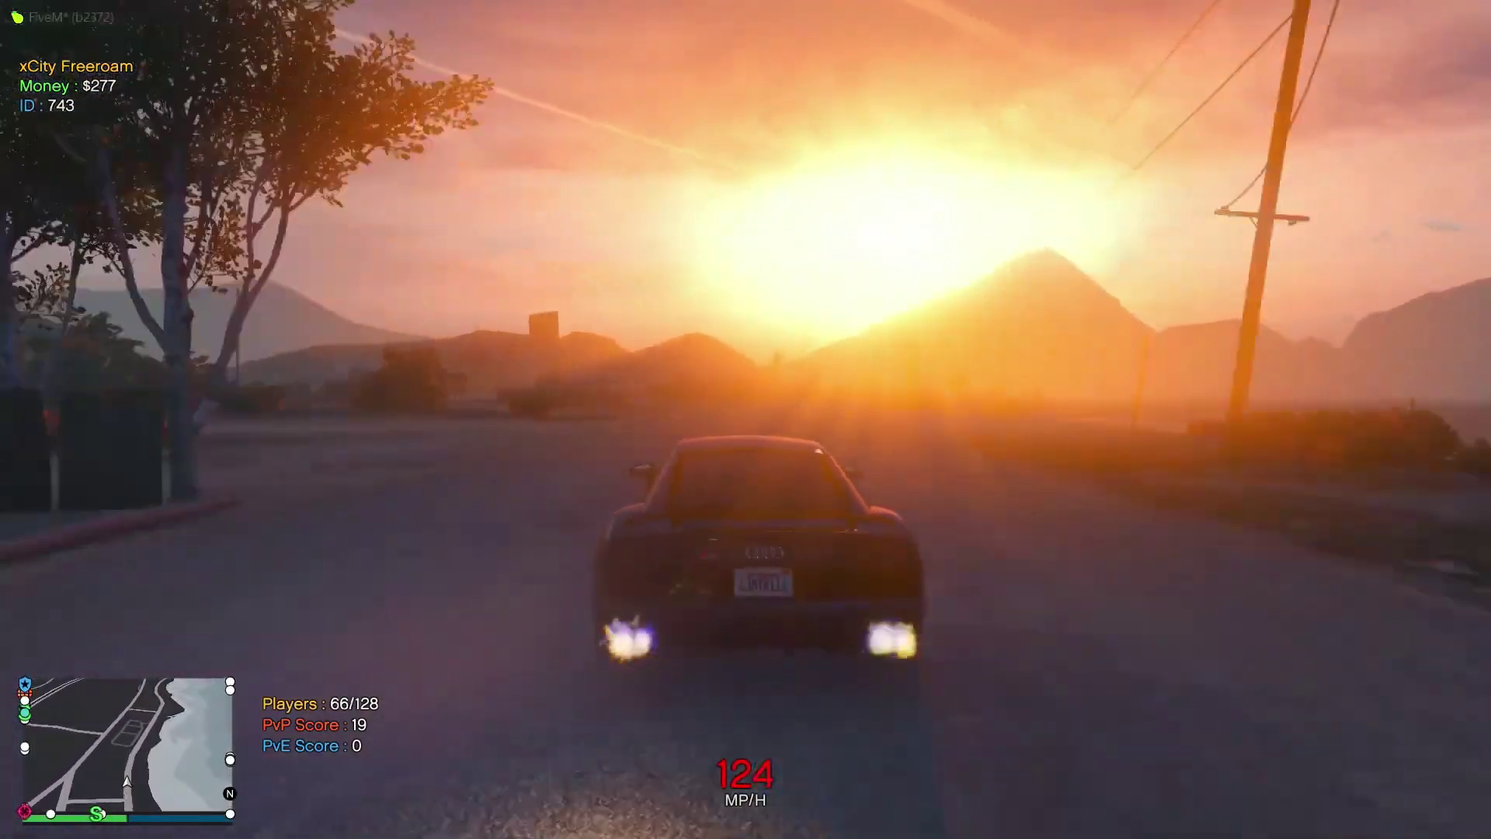
Brake hard, drift the Audi into a spin across the desert, then accelerate back past 100 MP/H
key(space)
key(a)
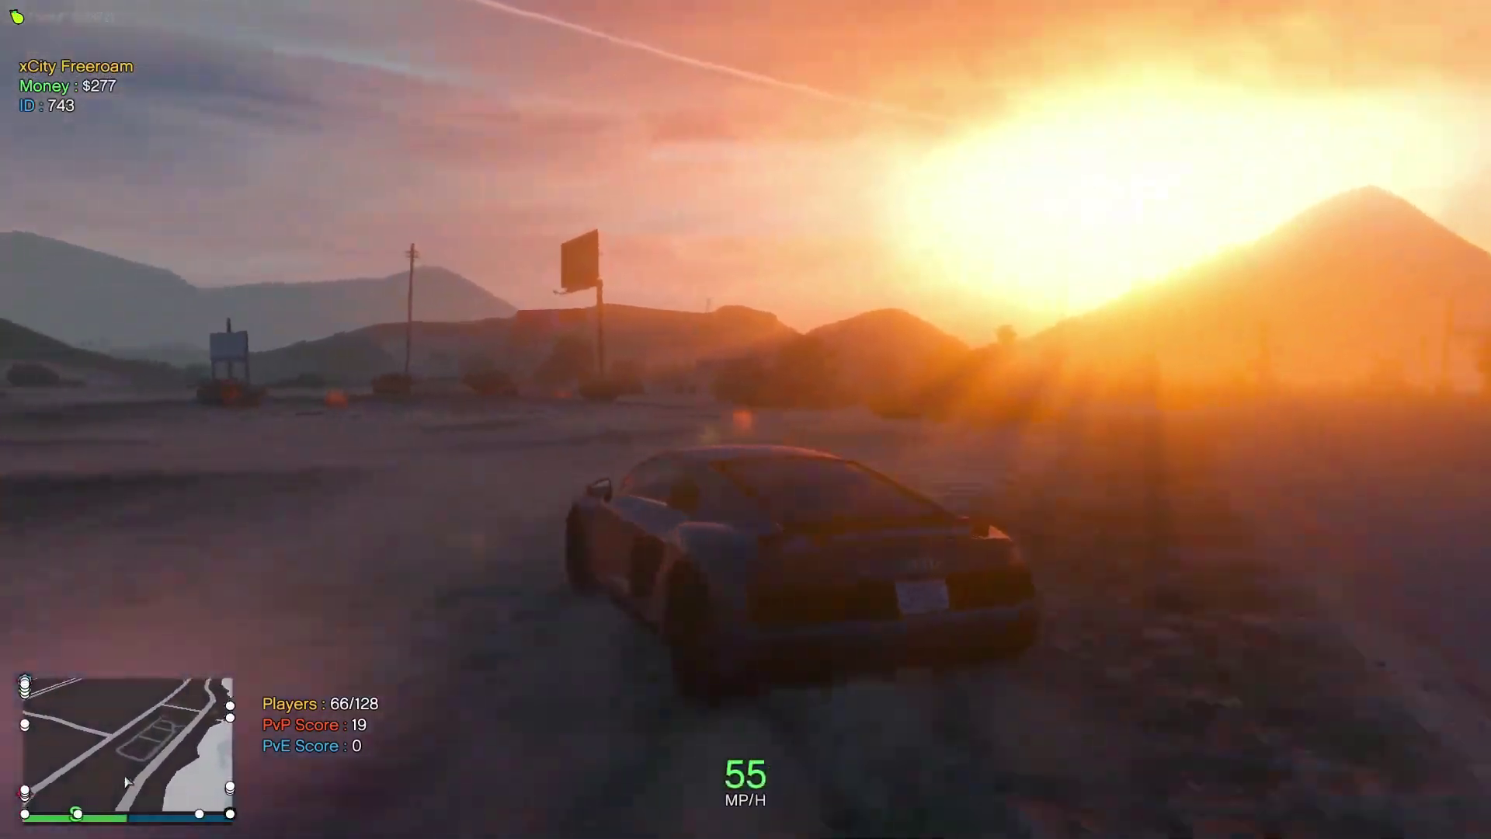
key(d)
key(a)
key(d)
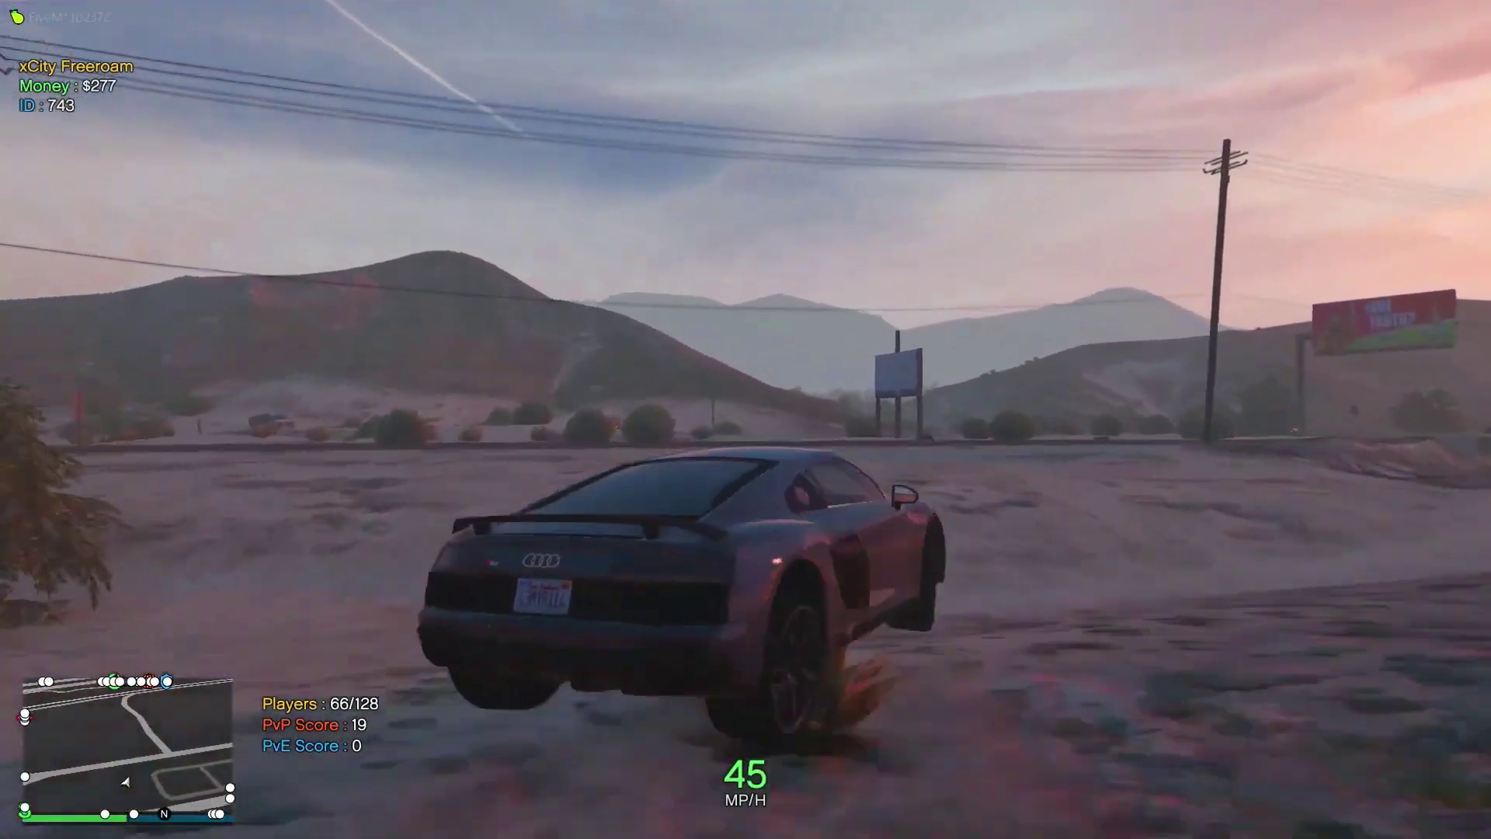
key(d)
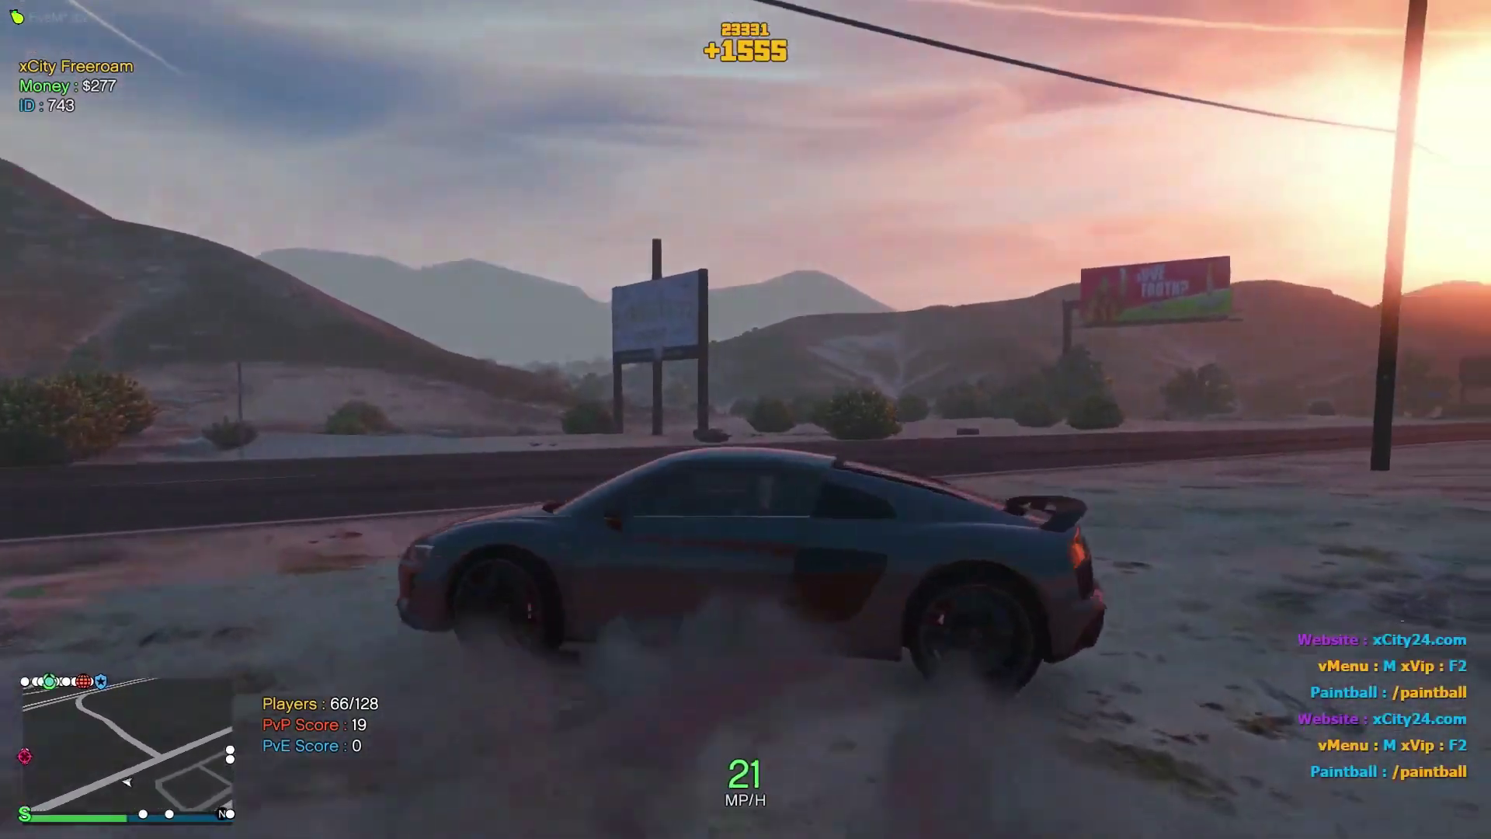
key(w)
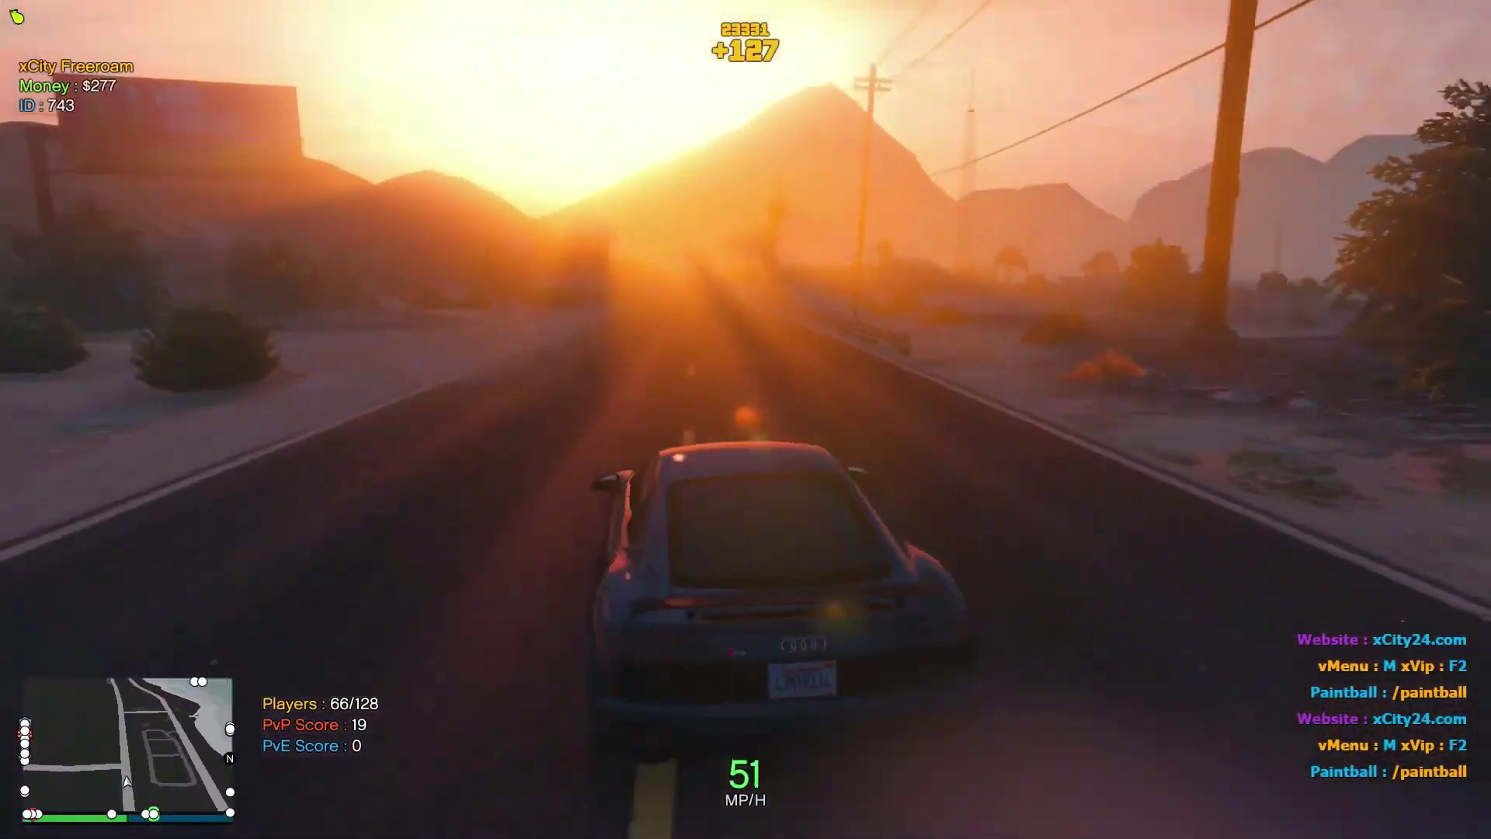
key(w)
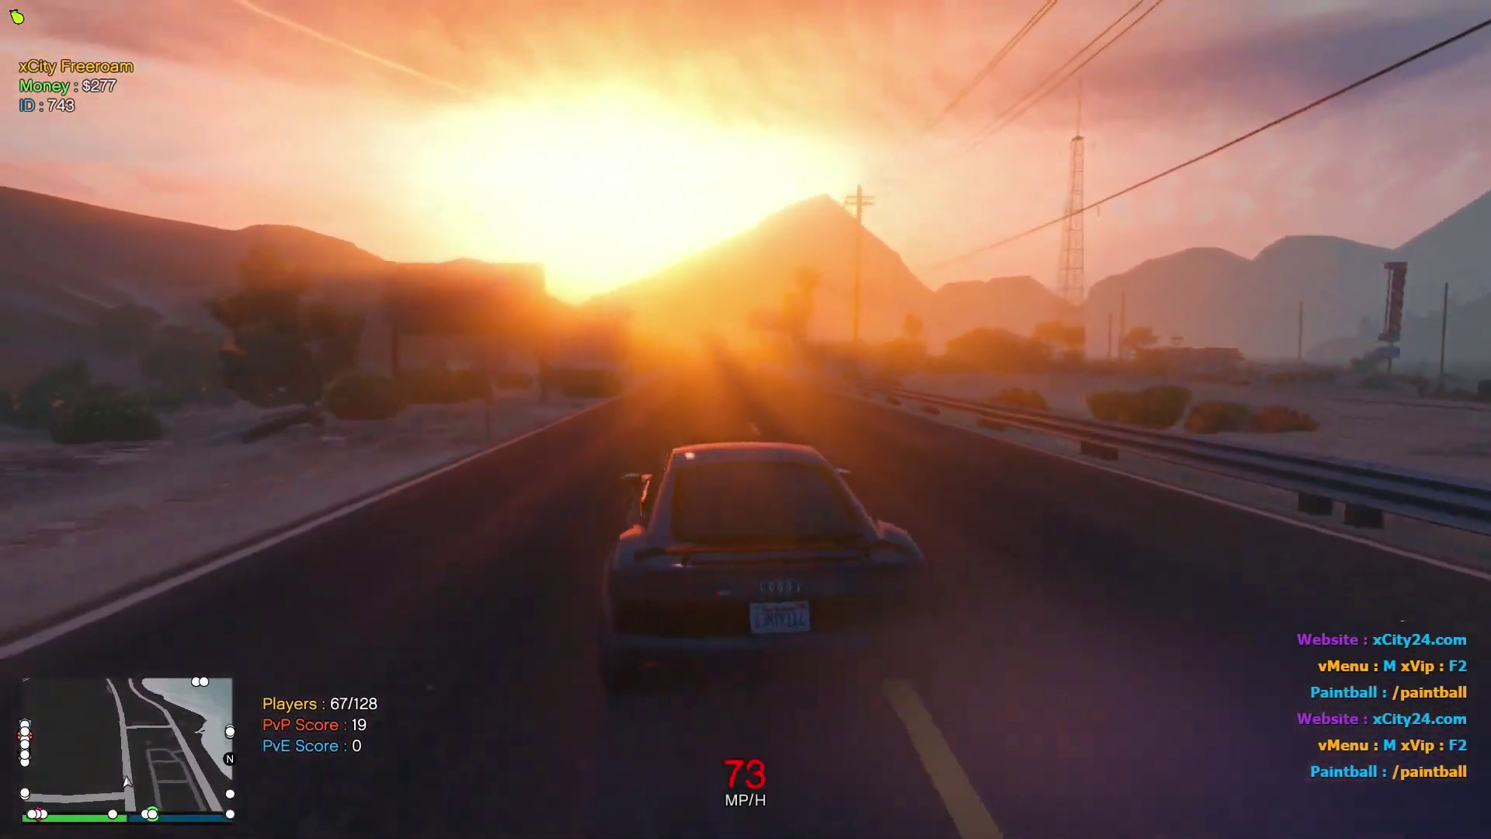
key(w)
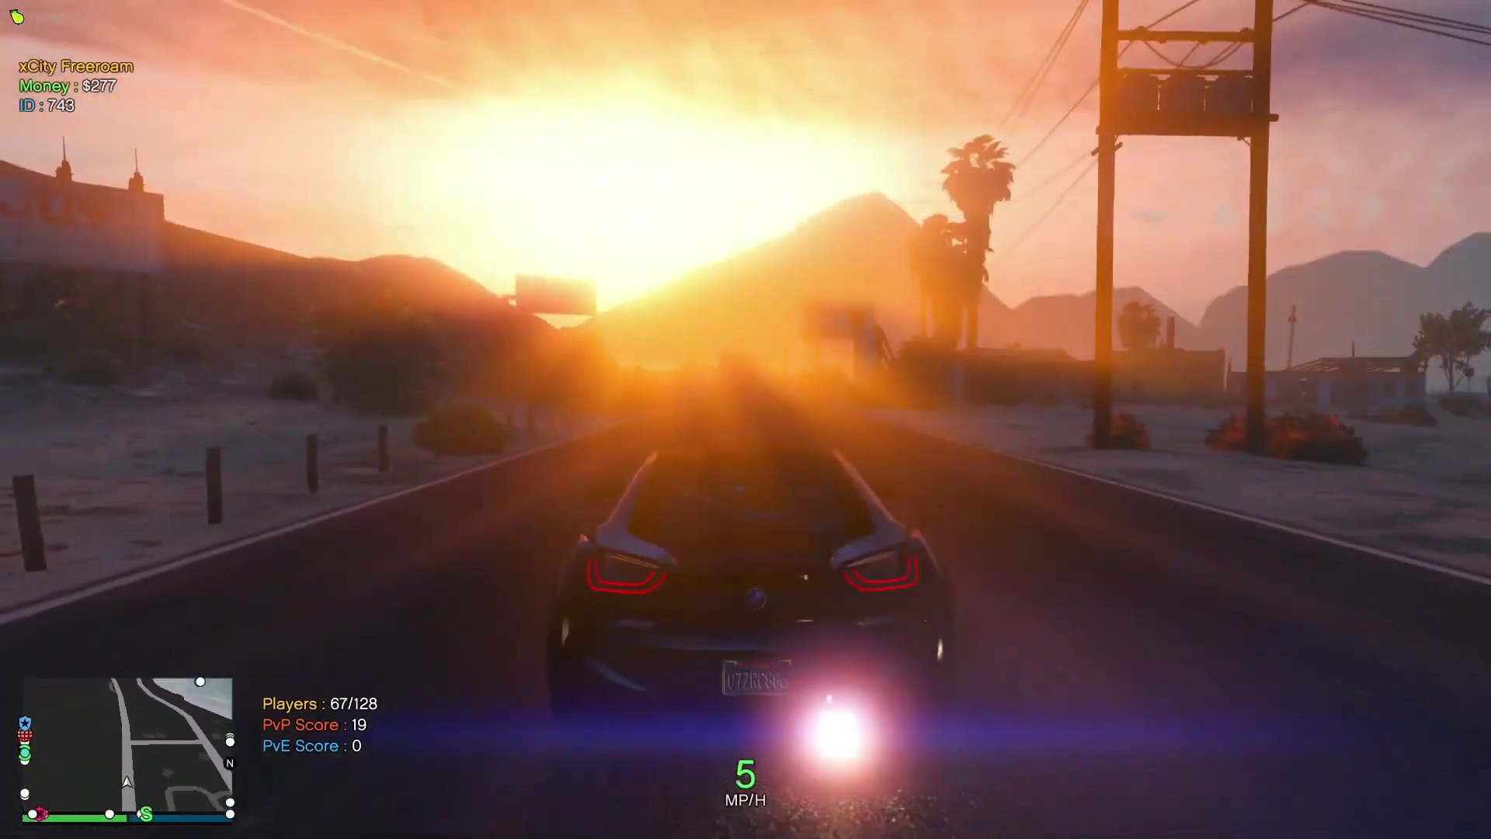
Drive the BMW i8, stop and restart it, open the radio station wheel, and cruise along the roadside
key(w)
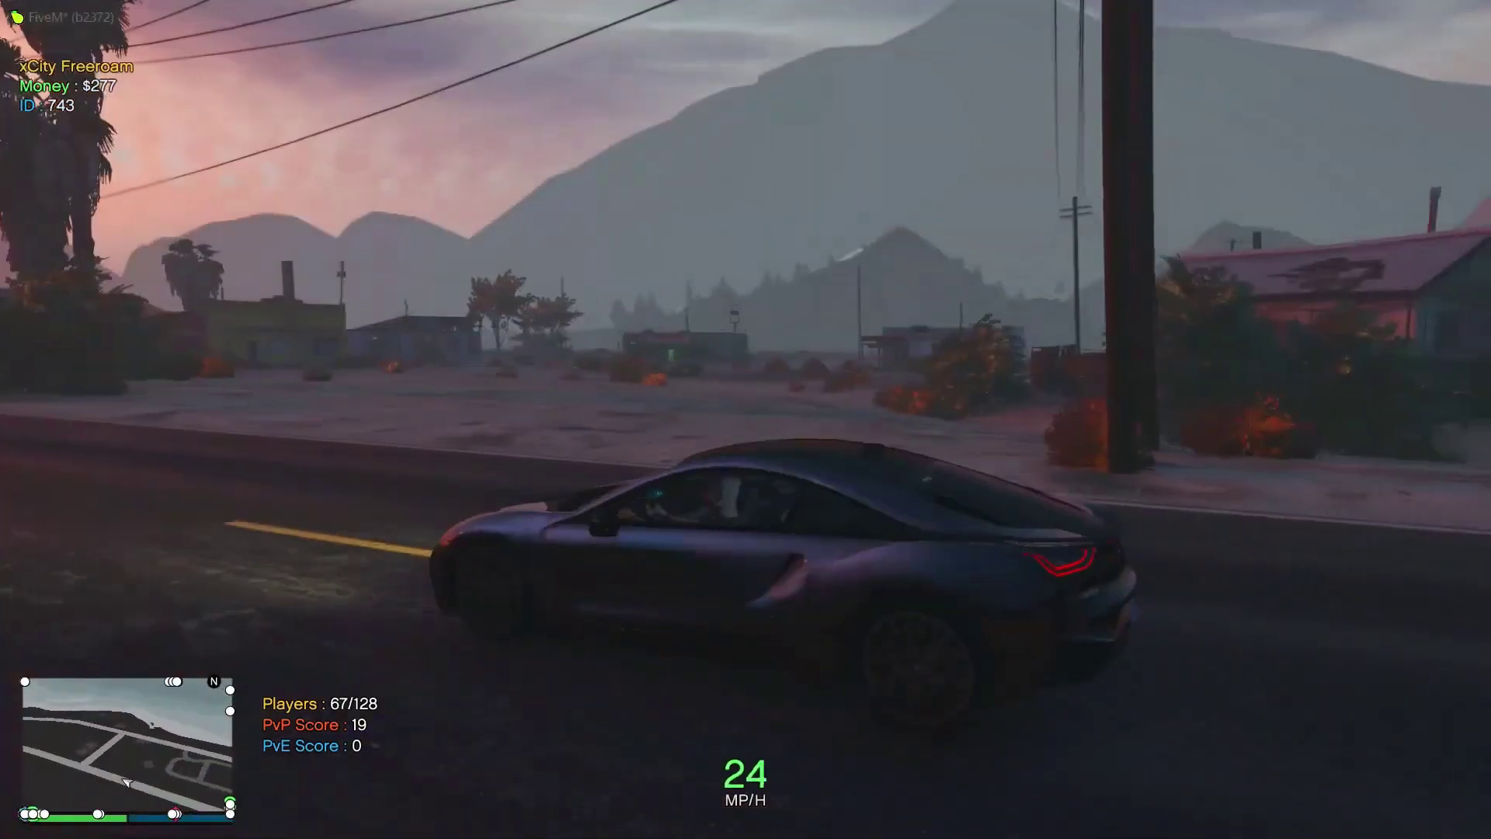
key(s)
key(w)
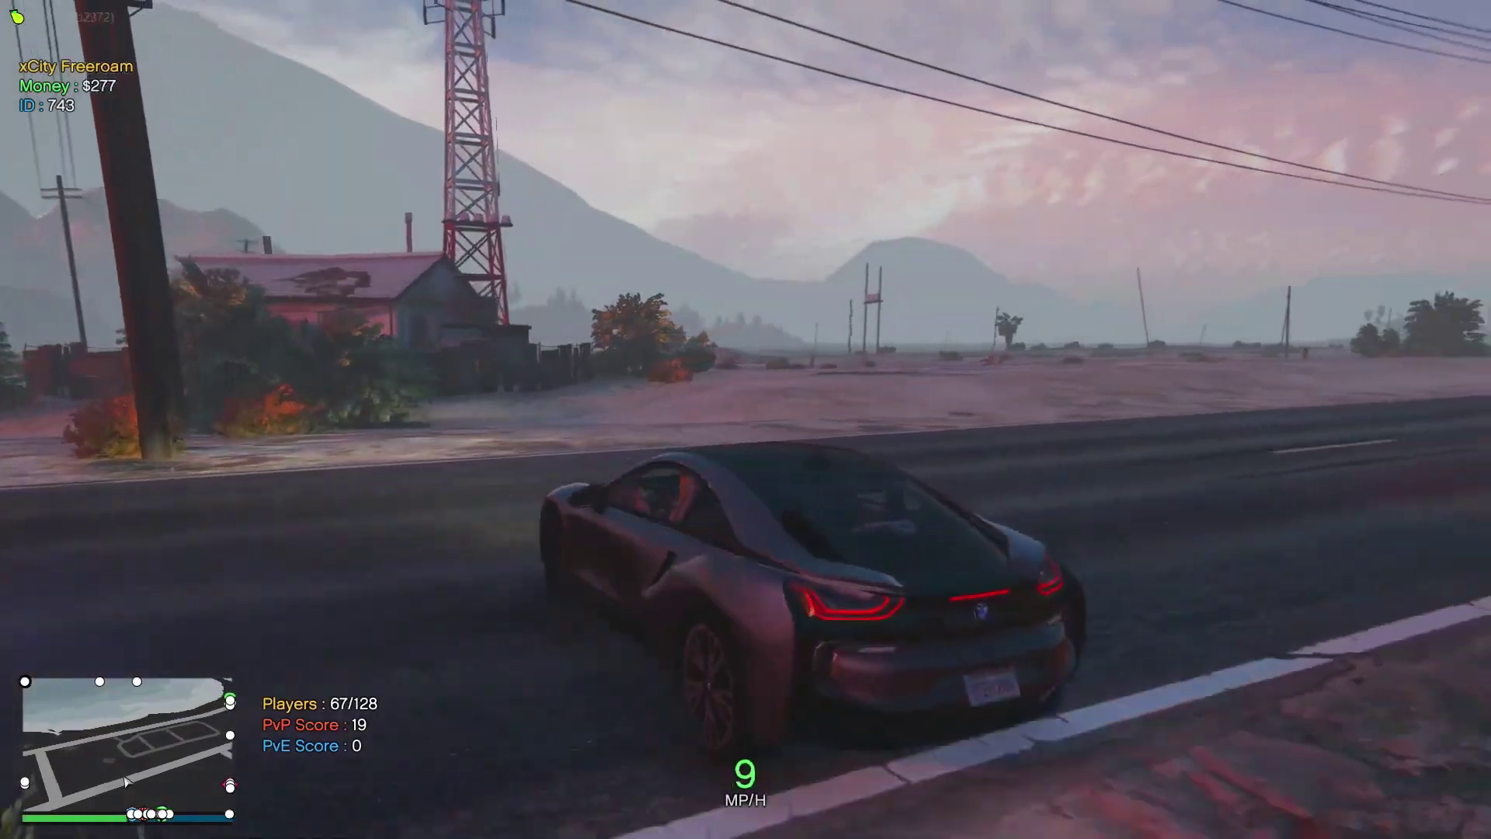
key(w)
key(q)
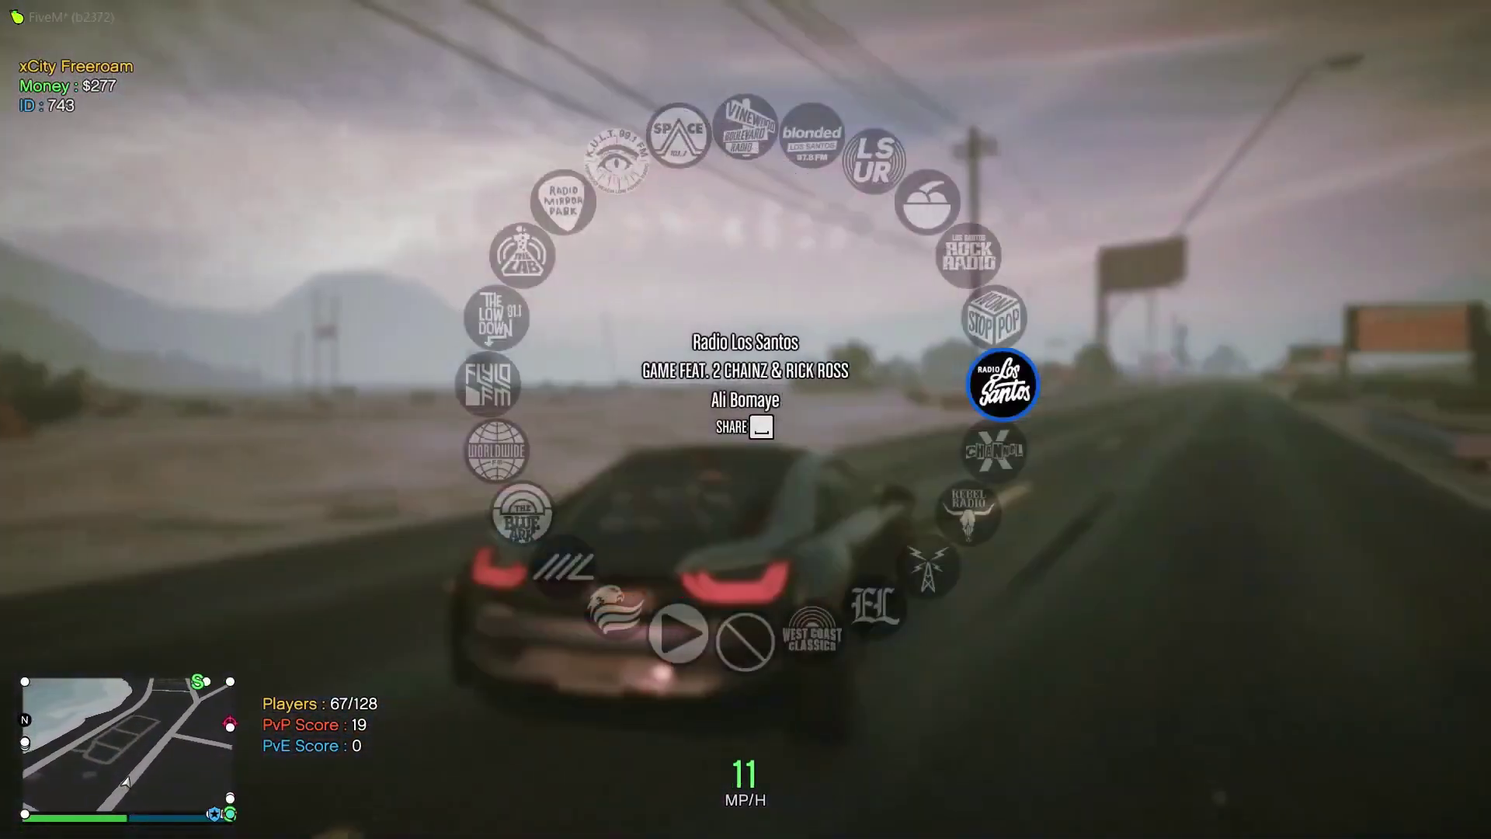
mouse_move(812, 629)
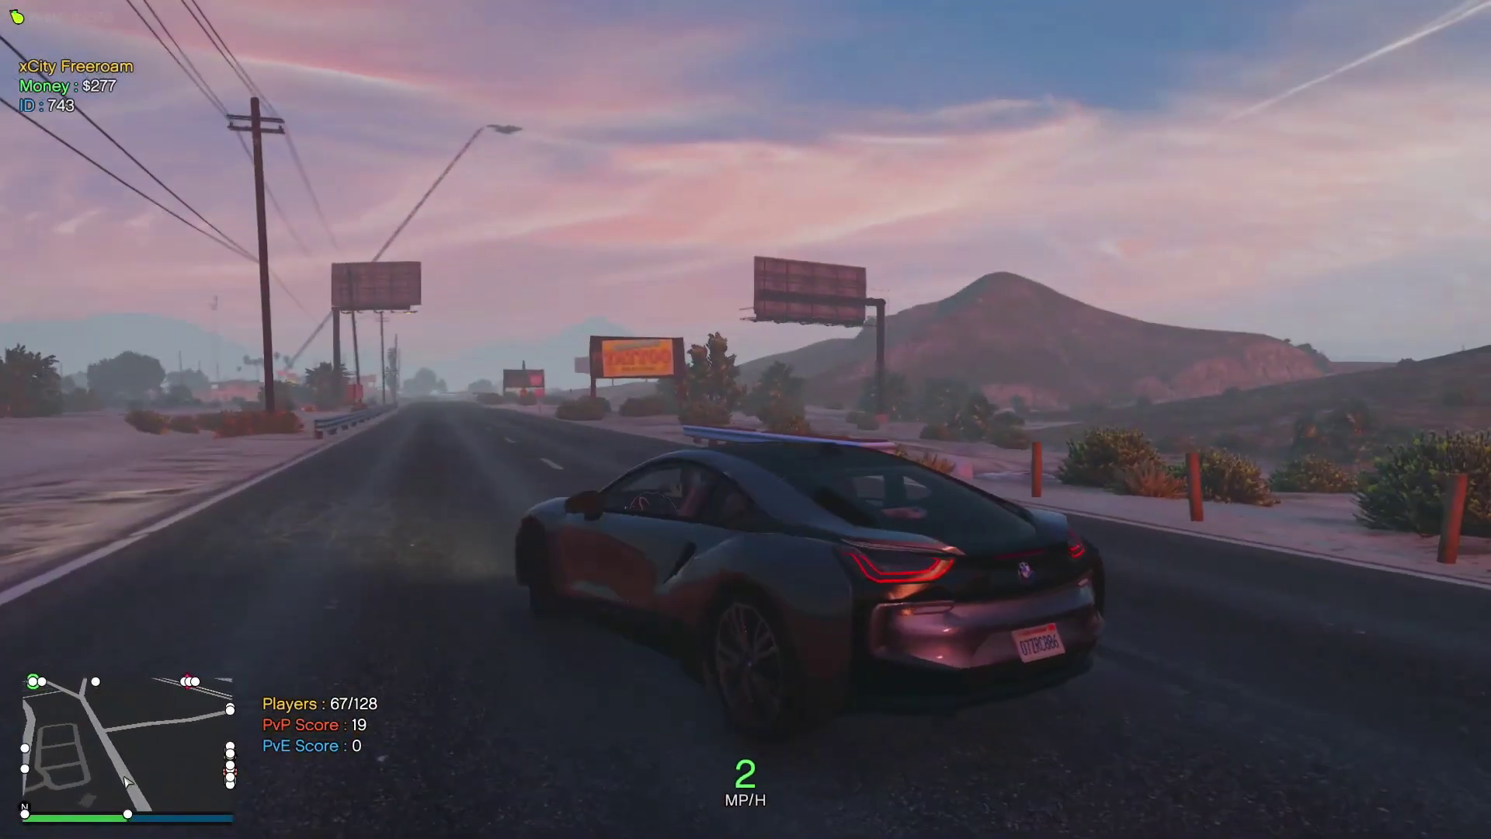
key(d)
key(s)
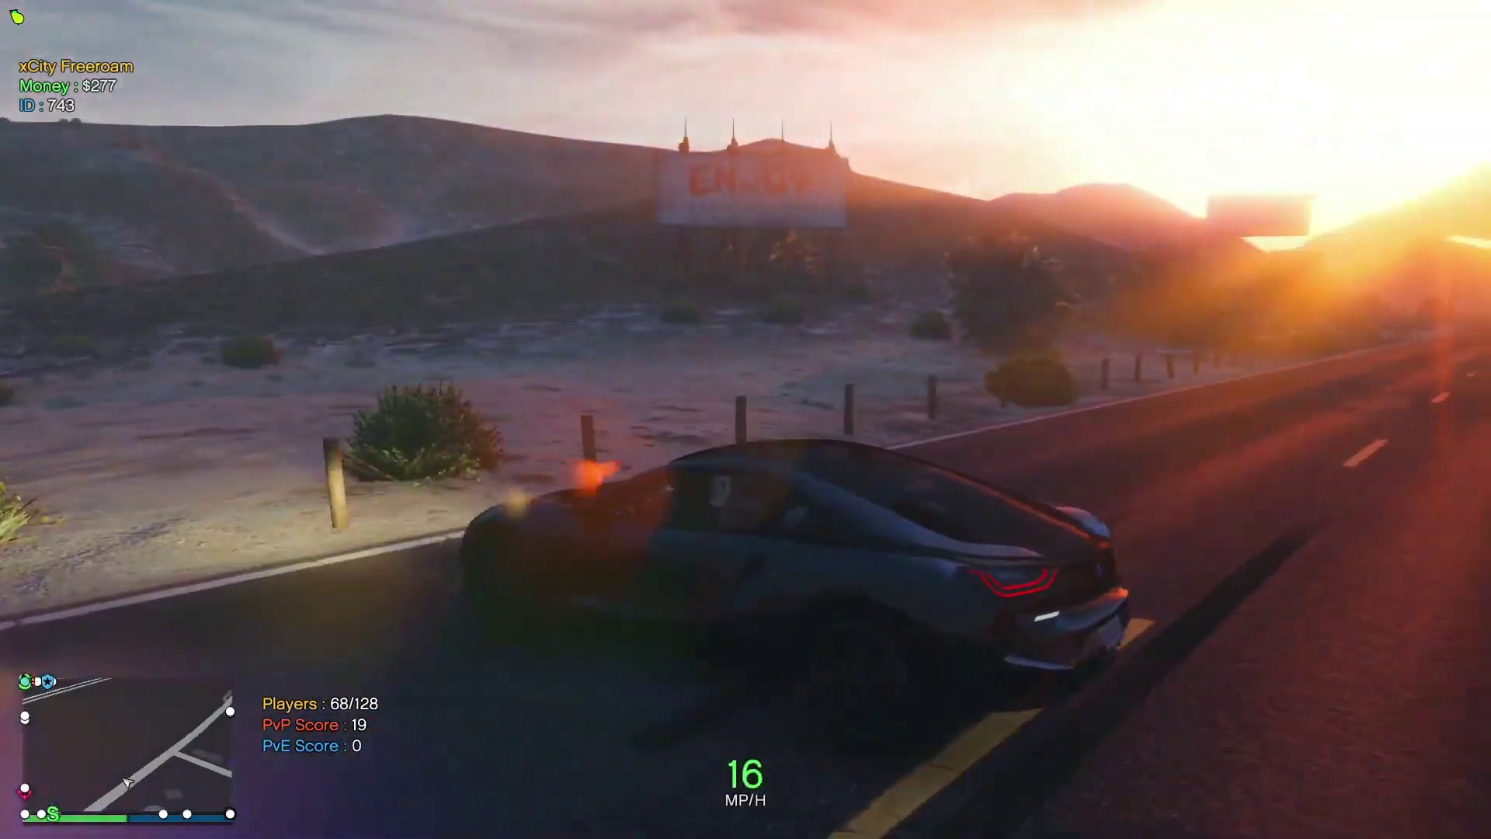
key(s)
key(w)
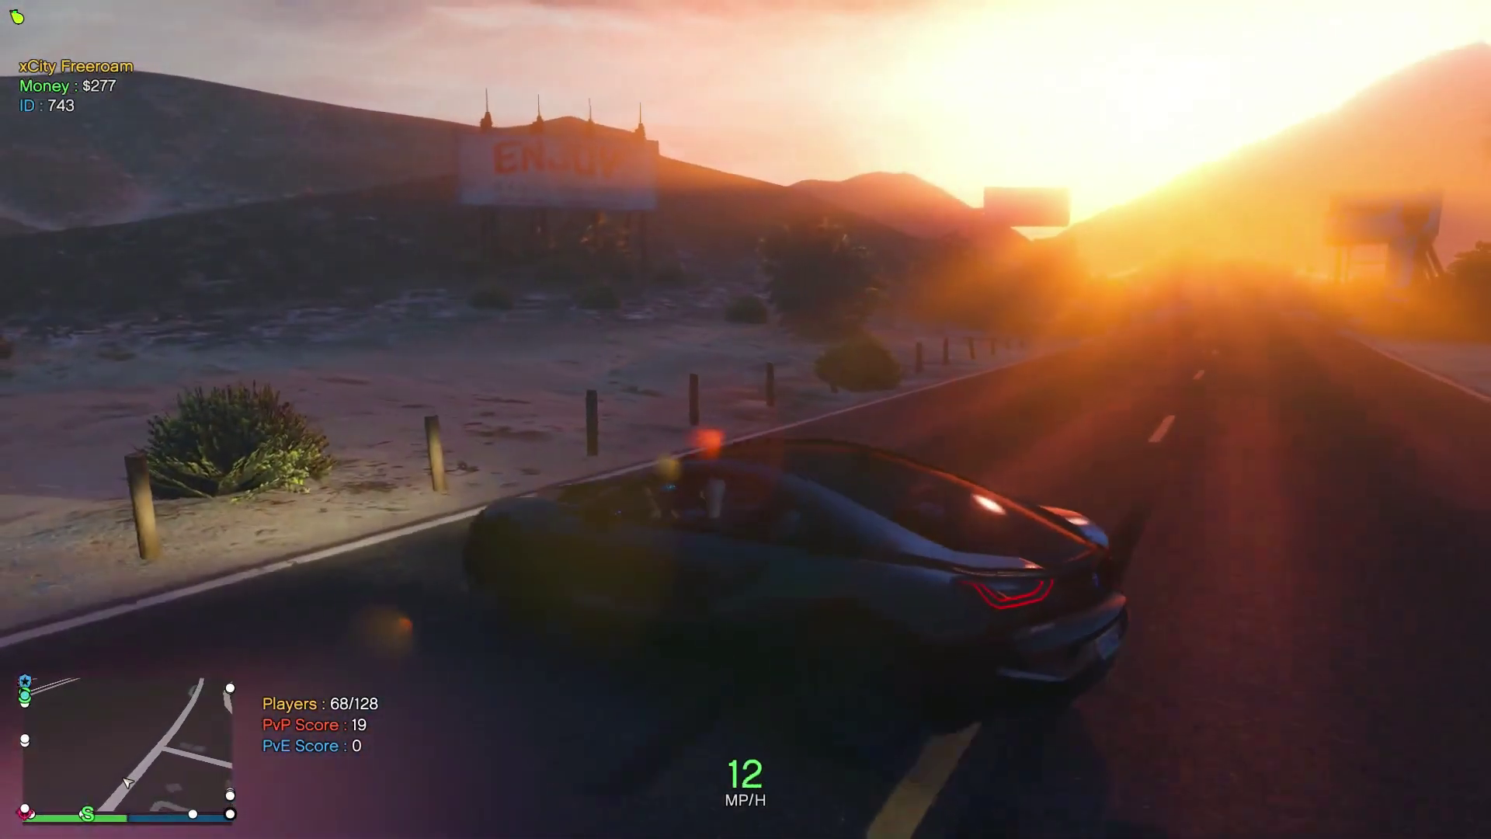